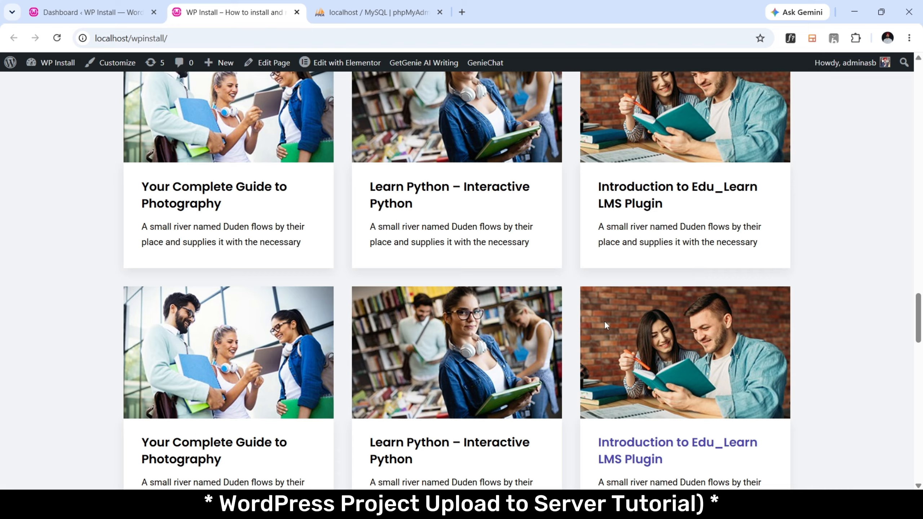
Look over the local wpinstall site's home page, then return to its top section.
scroll(604, 321, "down", 20)
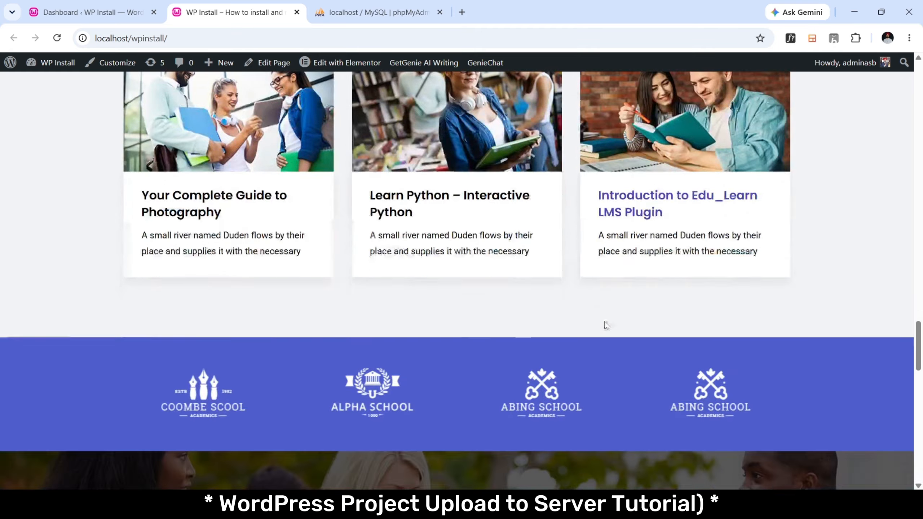
scroll(606, 322, "up", 20)
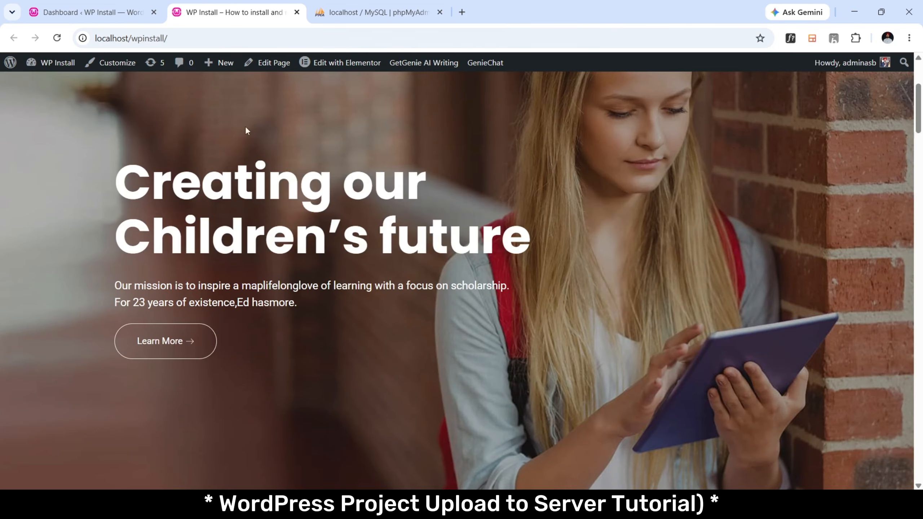
left_click(91, 12)
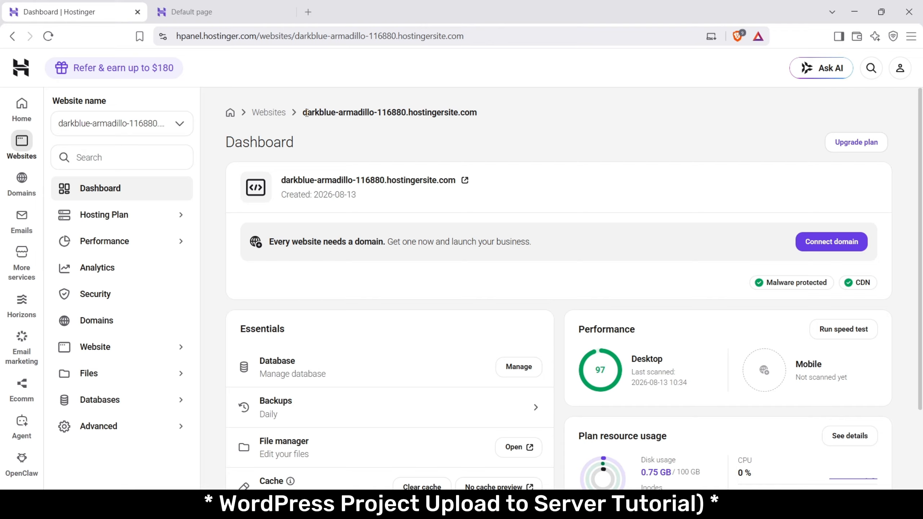
Review the Hostinger dashboard for darkblue-armadillo-116880.hostingersite.com and the domain's current default page.
left_click_drag(306, 113, 478, 117)
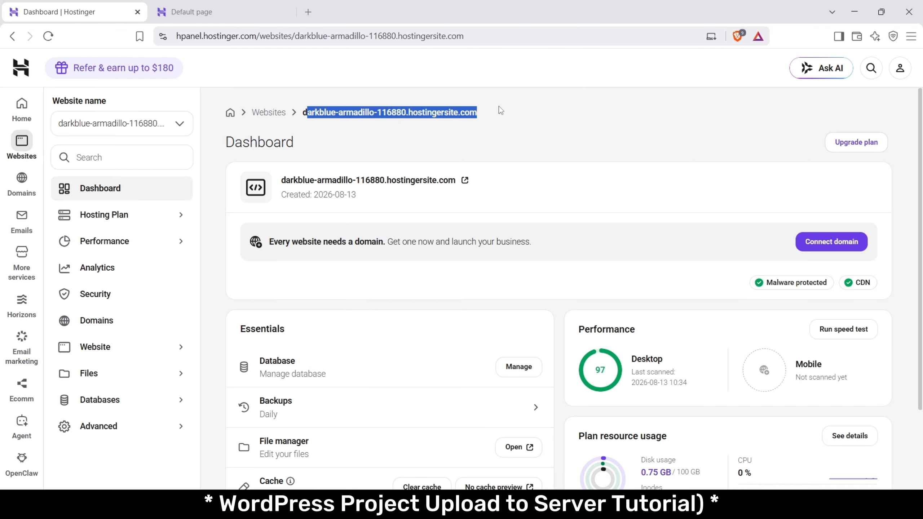
left_click(499, 106)
scroll(445, 183, "down", 3)
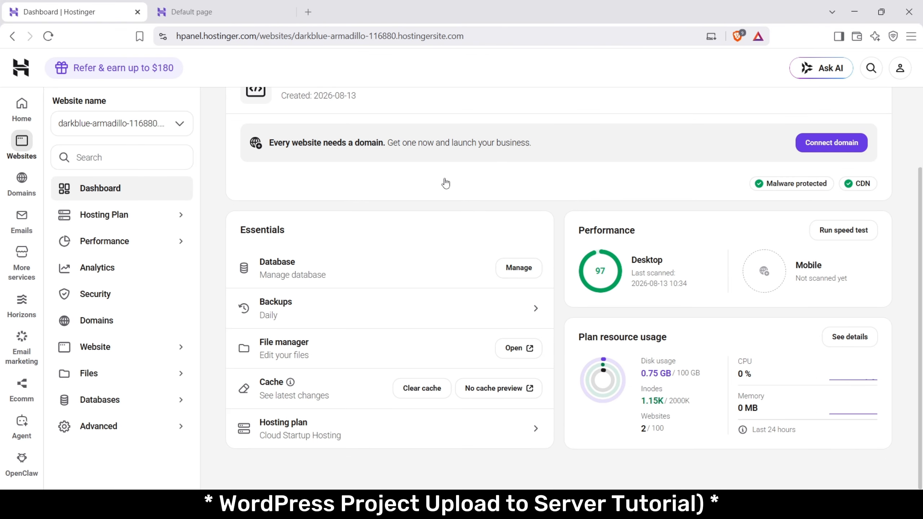
scroll(446, 183, "up", 3)
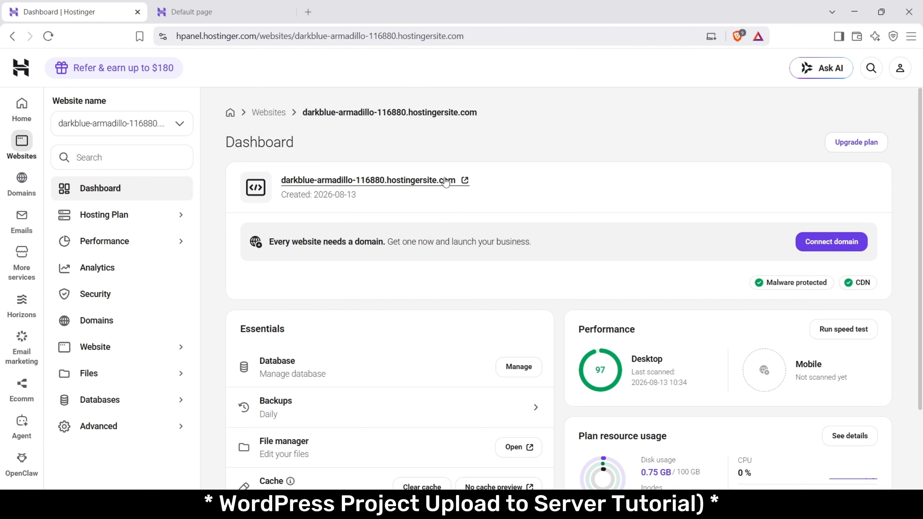
left_click(250, 15)
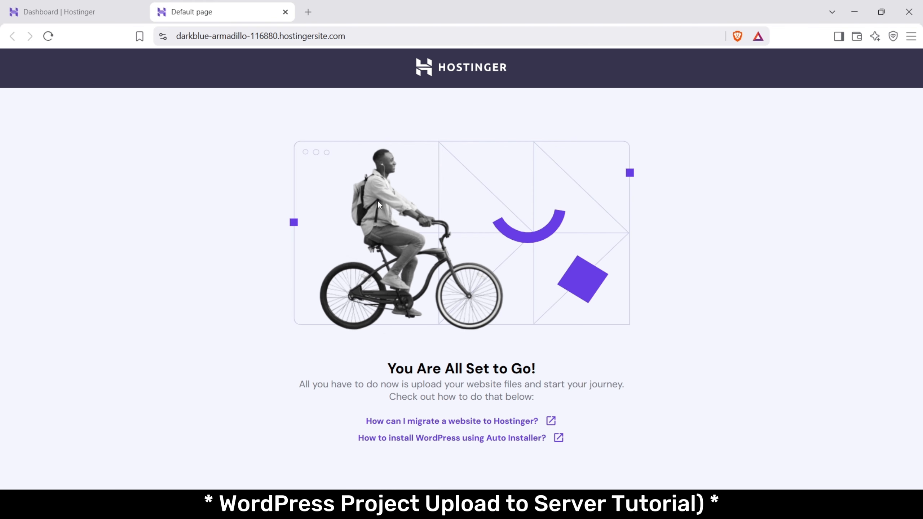
left_click(66, 6)
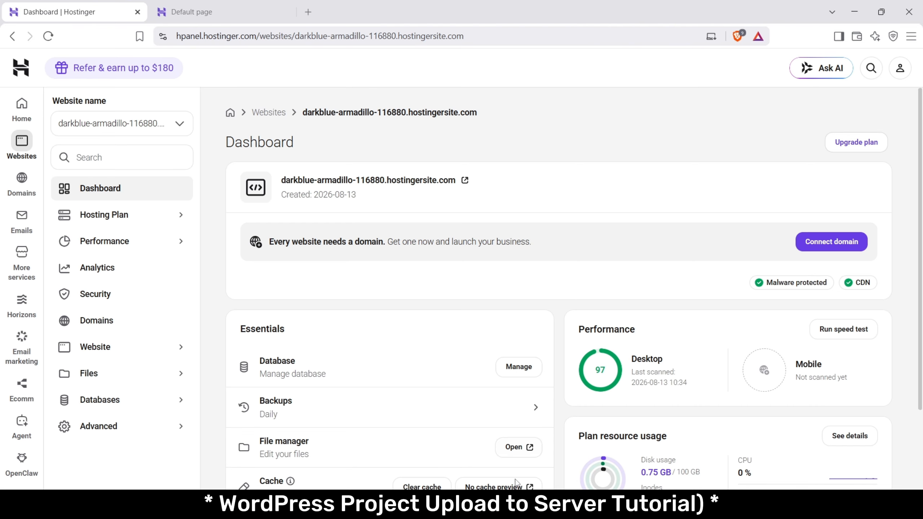
Compress all files and folders in the local wpinstall directory except .htaccess into a wpinstall ZIP archive with 7-Zip.
left_click(560, 506)
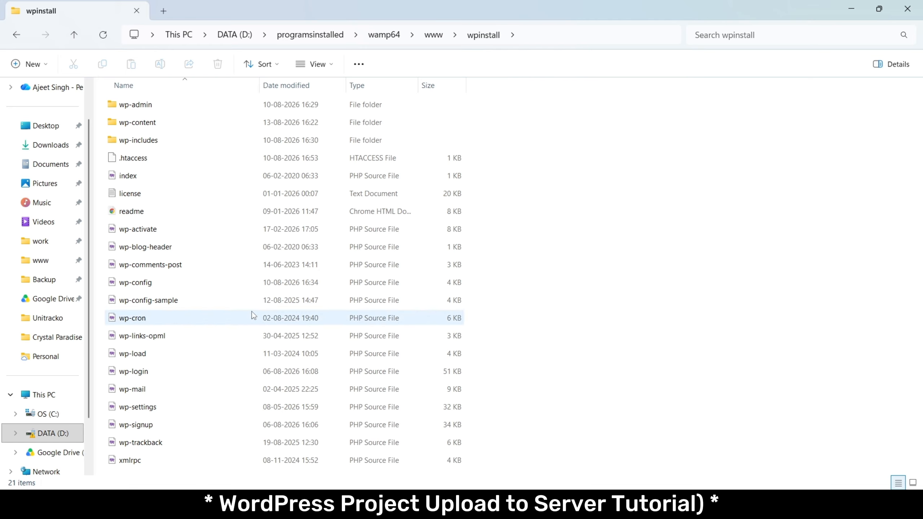
key("ctrl+a")
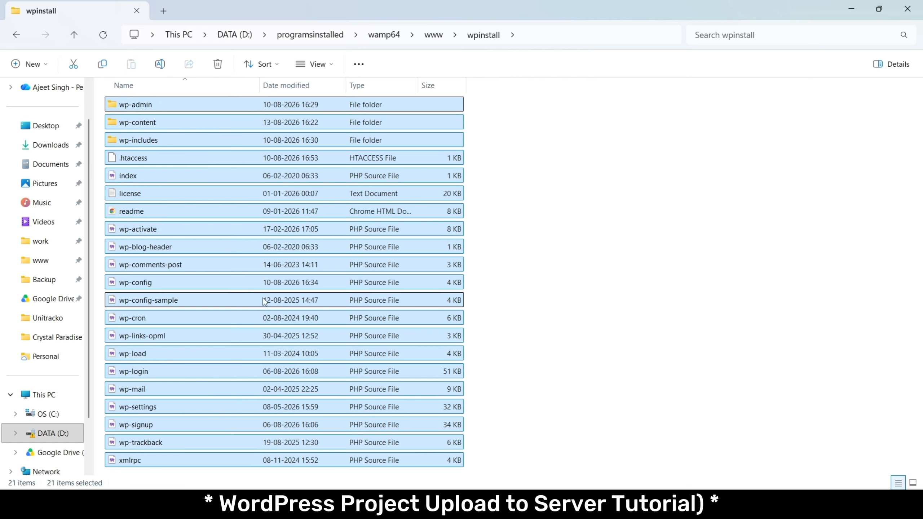
left_click(115, 159, "ctrl")
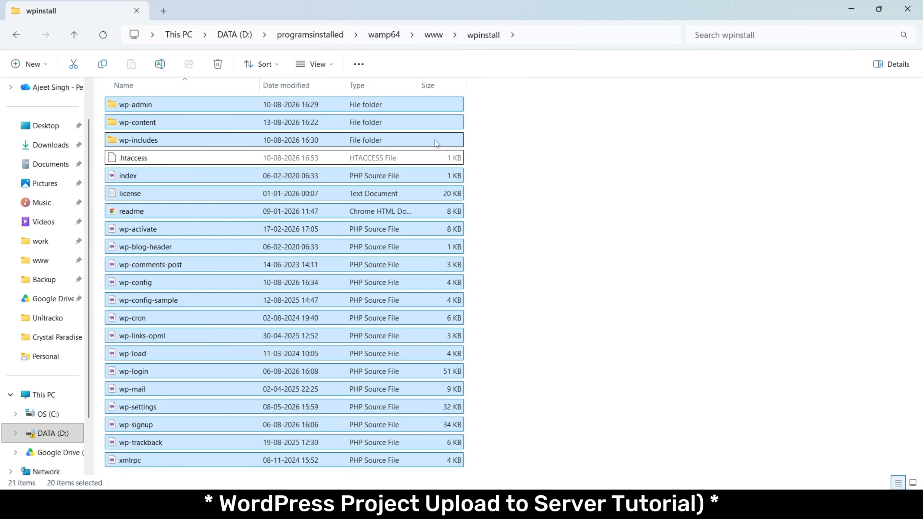
right_click(436, 142)
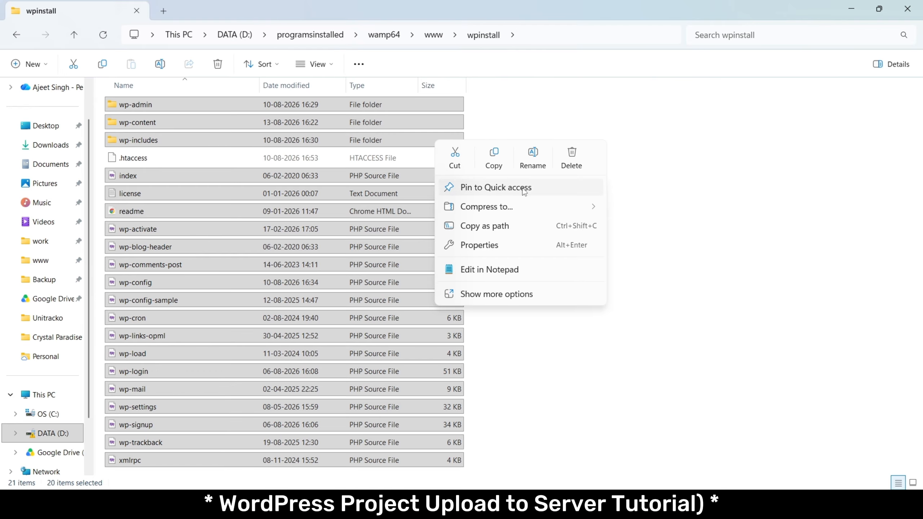
mouse_move(534, 207)
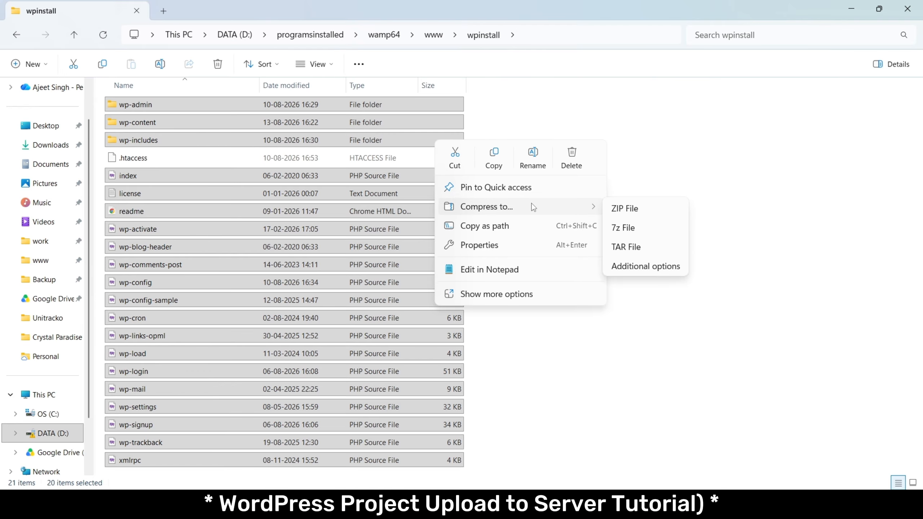
left_click(529, 295)
mouse_move(602, 213)
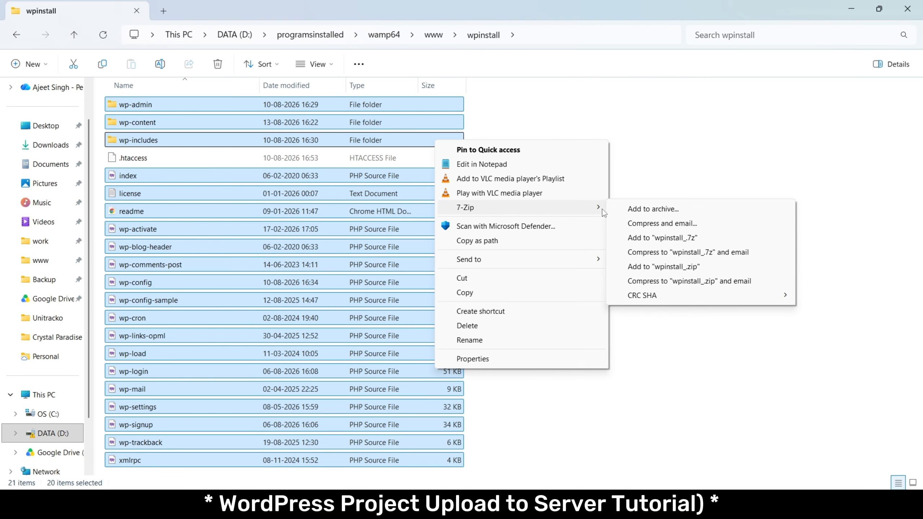
left_click(663, 267)
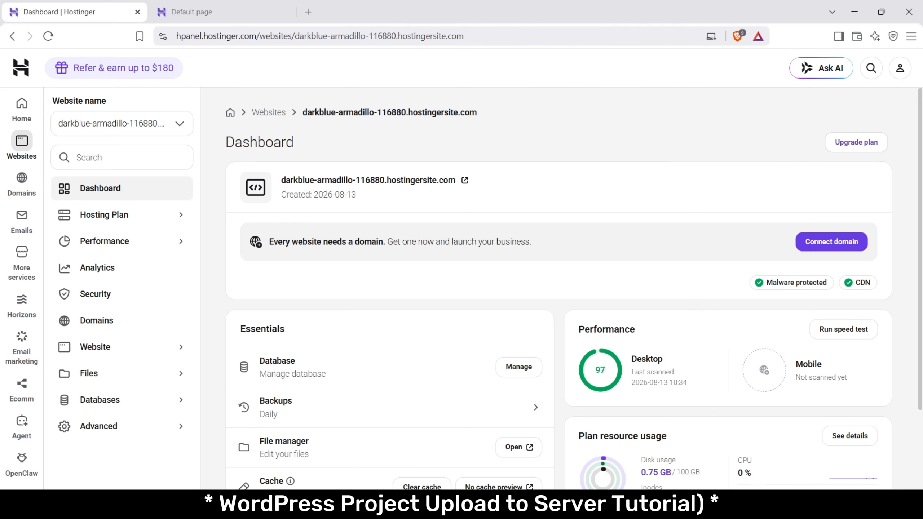
Export the wpinstall database from the local phpMyAdmin with the Quick method in SQL format.
key("alt+Tab")
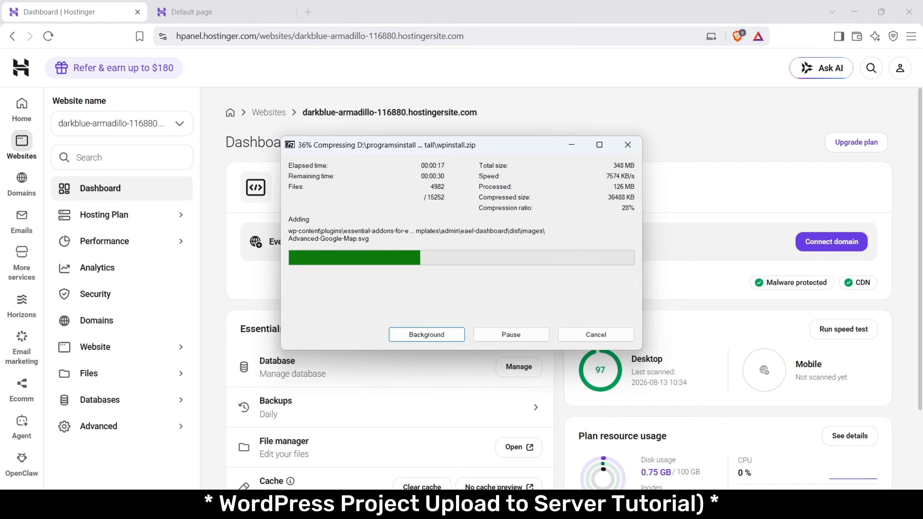
key("alt+Tab")
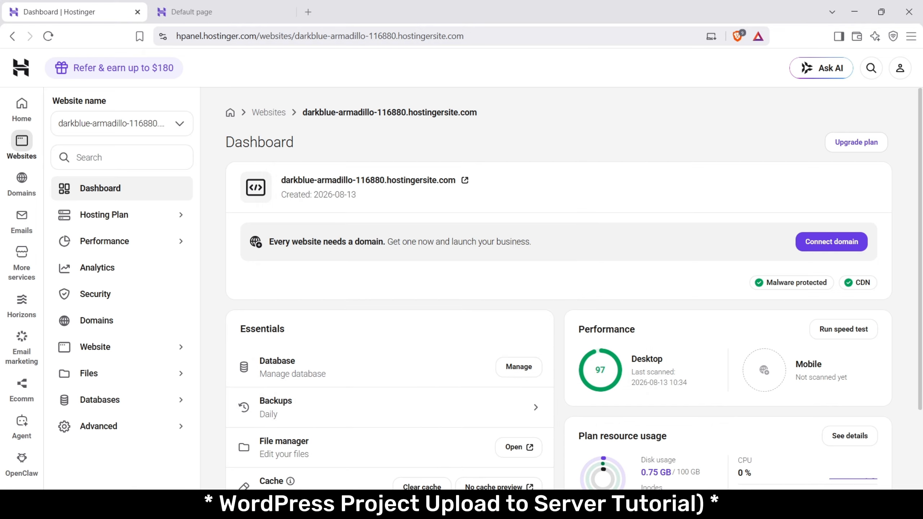
key("alt+Tab")
left_click(389, 12)
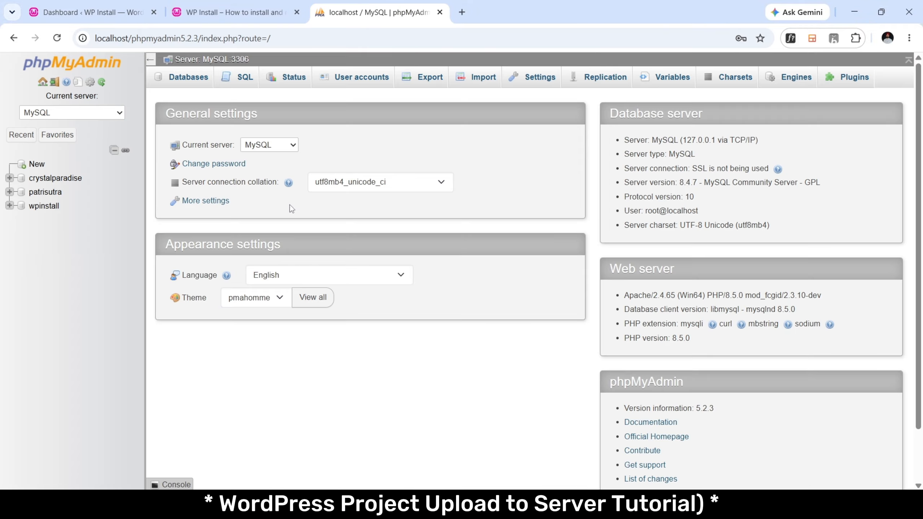
left_click(47, 206)
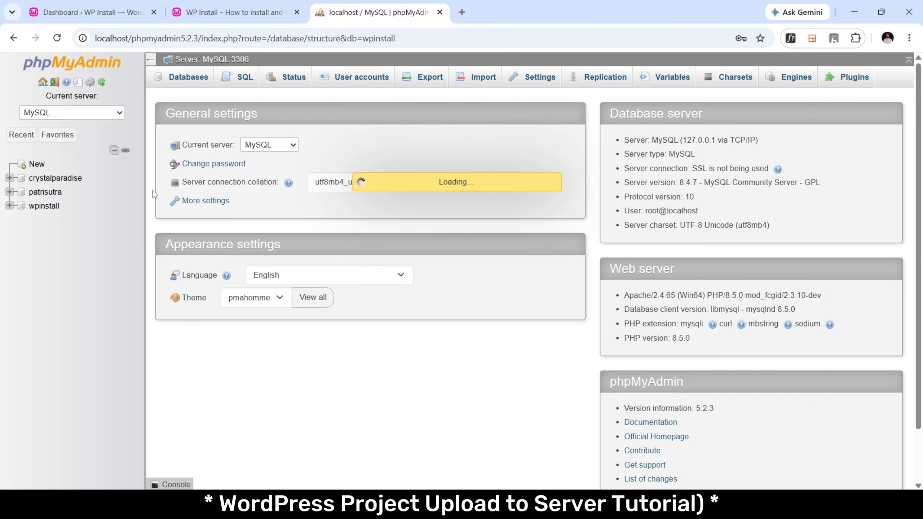
left_click(239, 8)
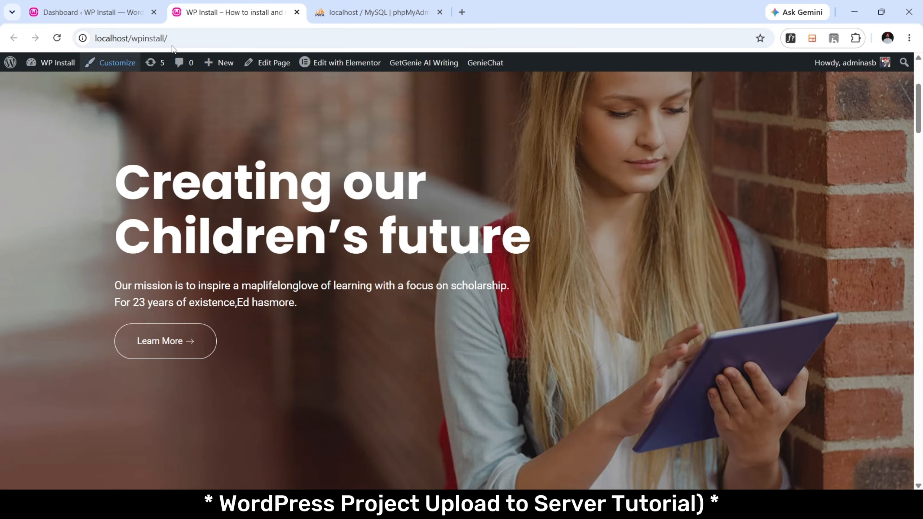
left_click(374, 12)
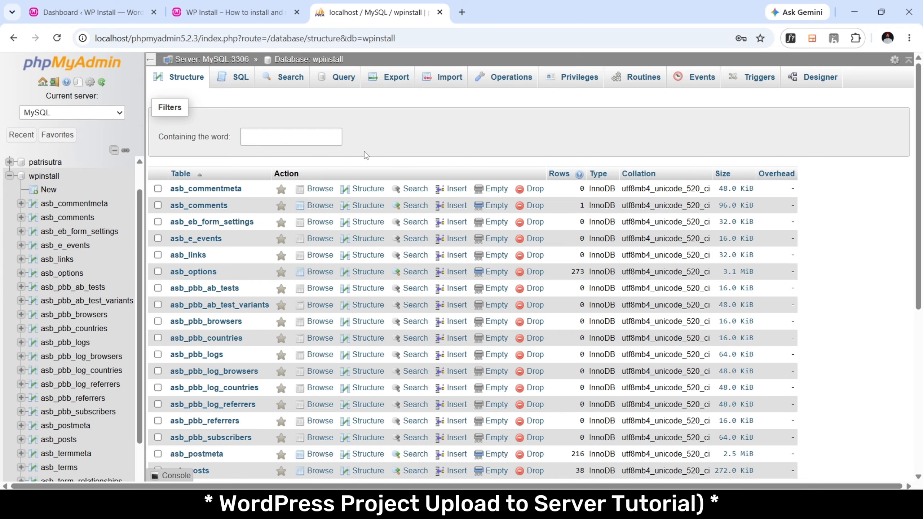
scroll(365, 155, "down", 5)
scroll(365, 155, "up", 5)
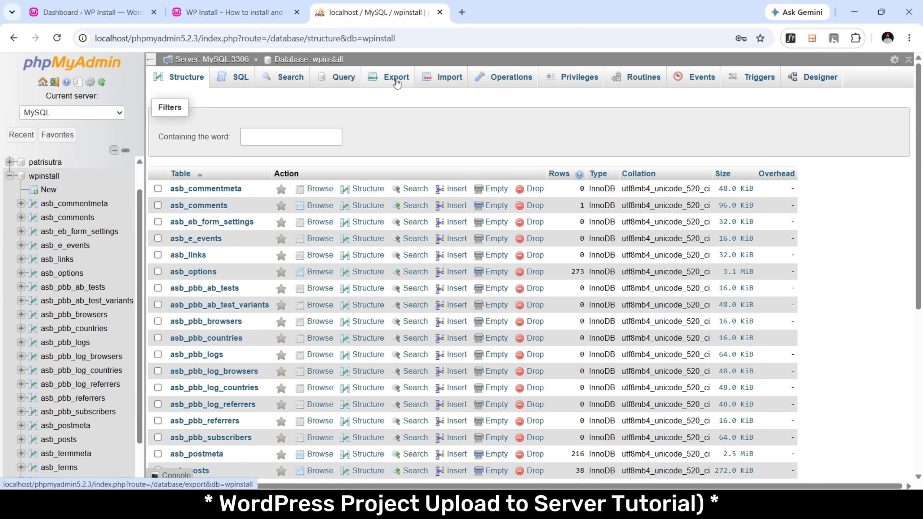
left_click(397, 83)
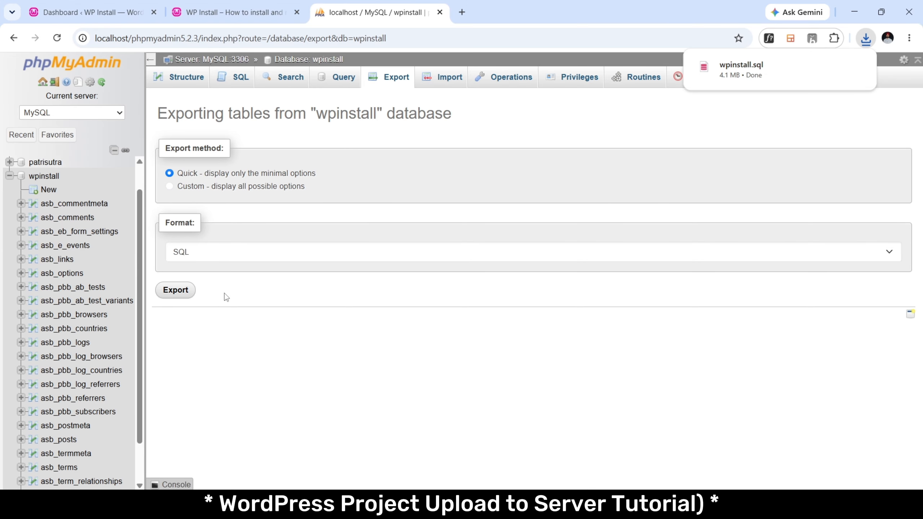
mouse_move(786, 65)
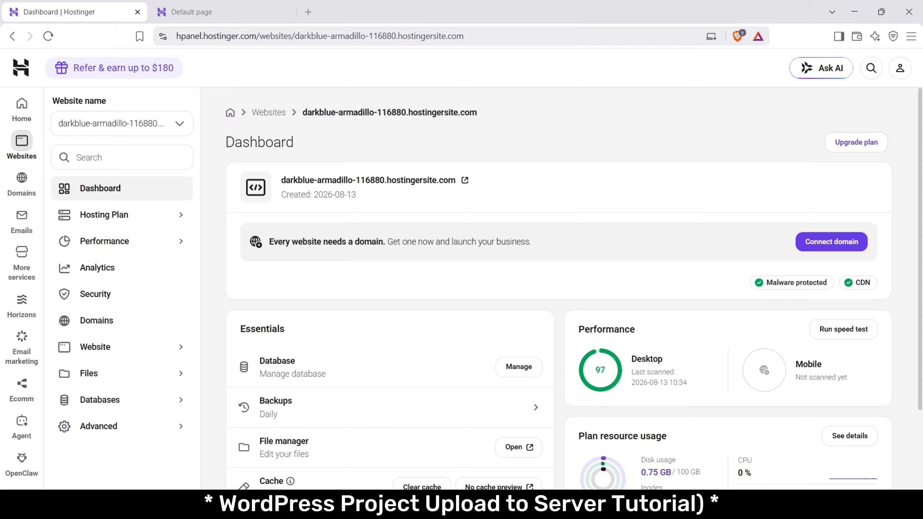
Switch to the Hostinger dashboard and open the MySQL database management page for the website.
scroll(217, 140, "down", 3)
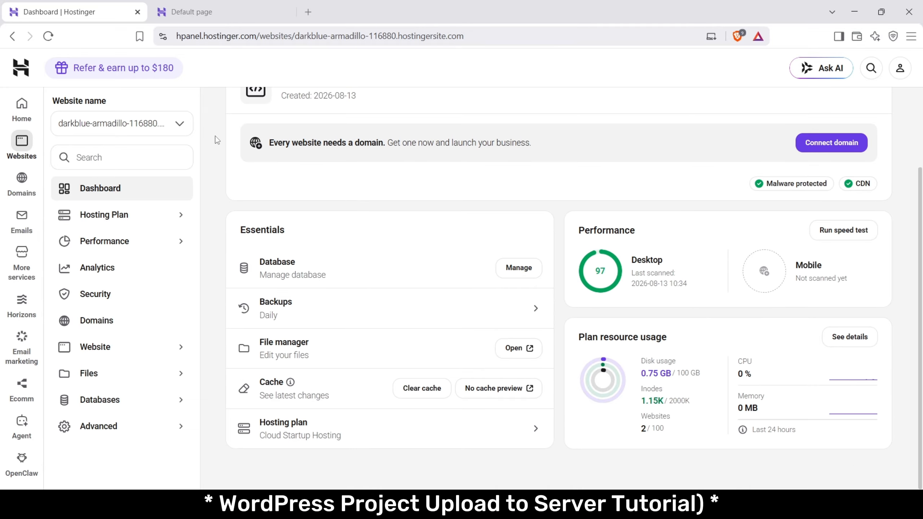
scroll(216, 140, "up", 3)
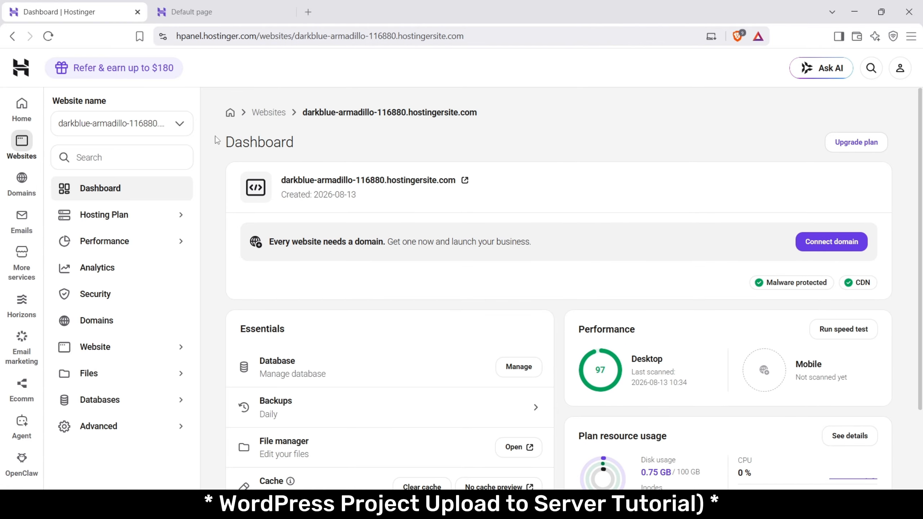
scroll(216, 140, "down", 3)
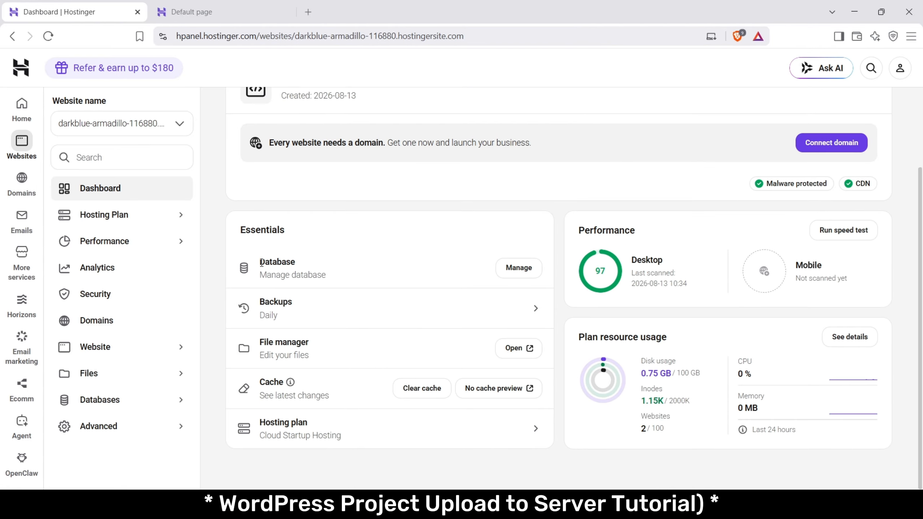
left_click_drag(259, 262, 289, 260)
left_click_drag(259, 342, 319, 342)
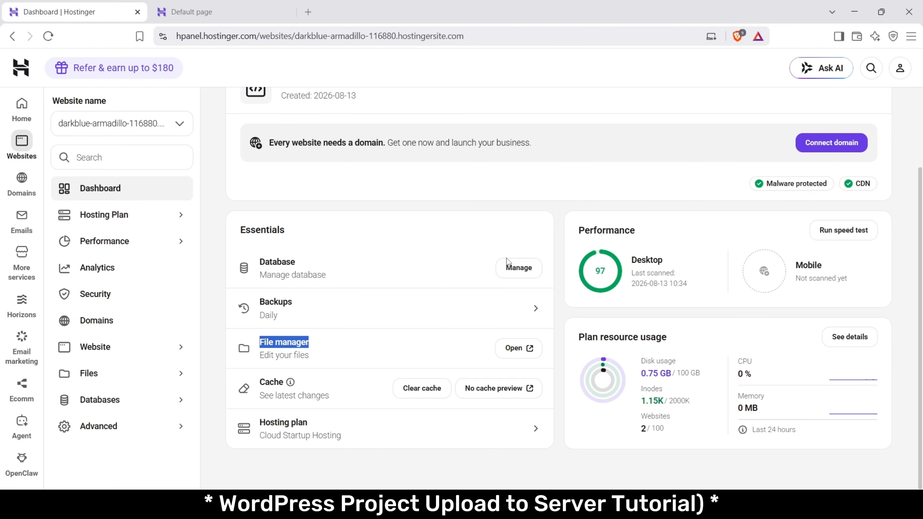
left_click(520, 269)
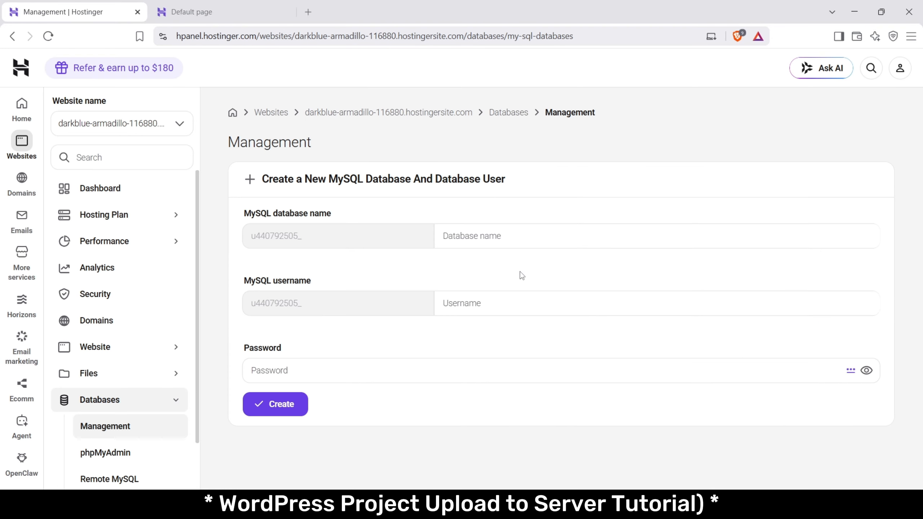
Enter wpinstall as both the MySQL database name and the MySQL username for the new database.
left_click(523, 232)
type("wp")
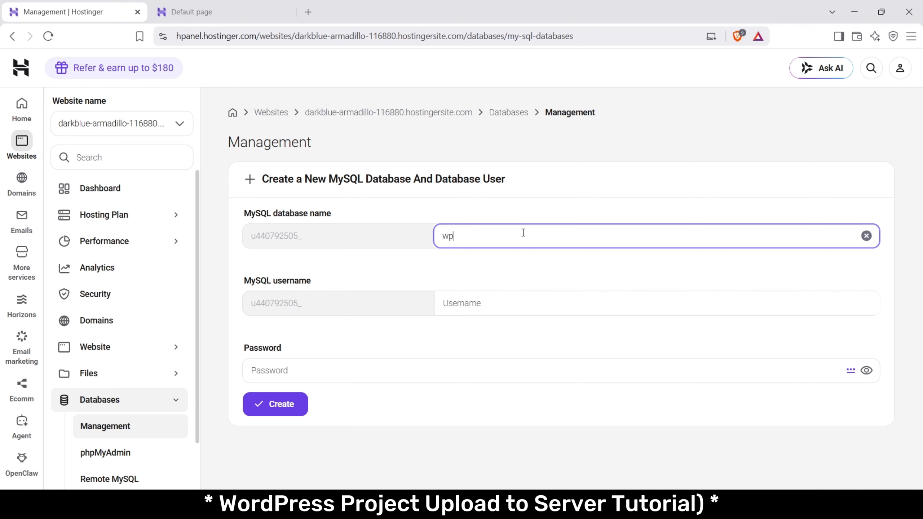
type("install")
key("Tab")
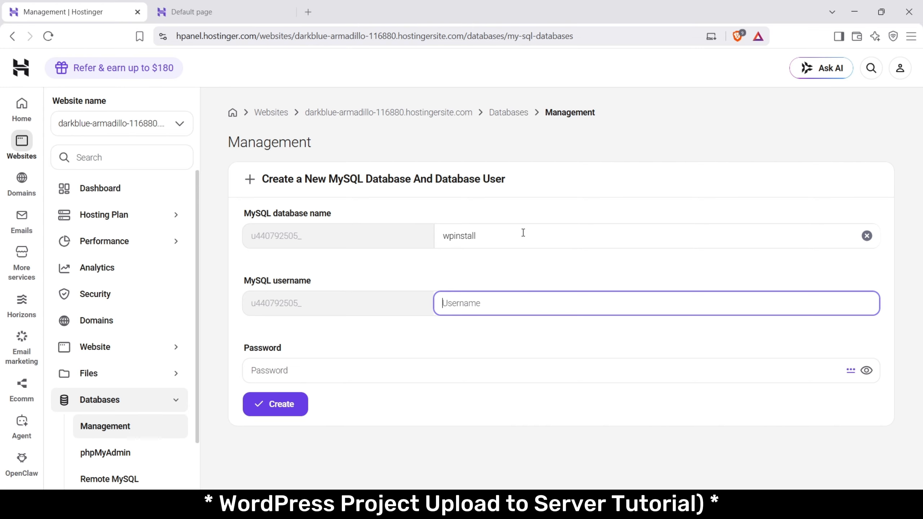
type("wop")
key("BackSpace")
type("pinstall")
key("Tab")
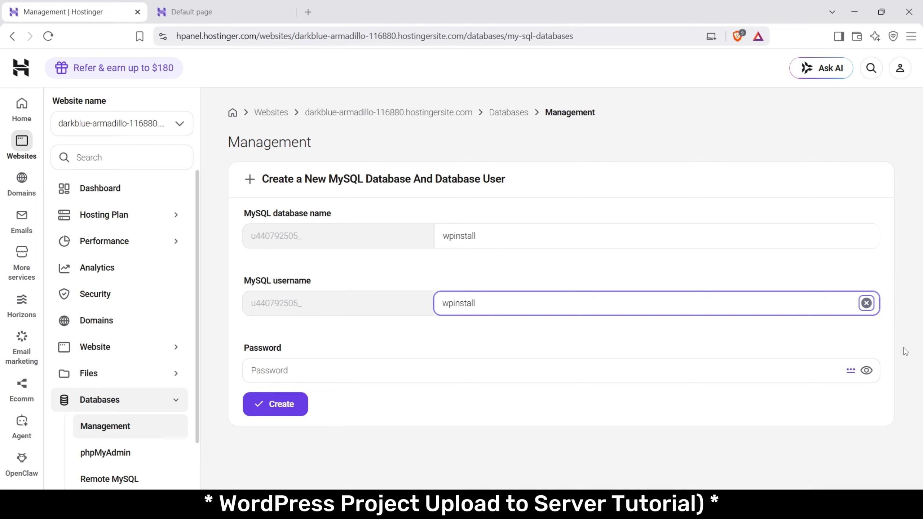
Generate a random password for the MySQL user, reveal it and copy it.
left_click(851, 371)
left_click(862, 371)
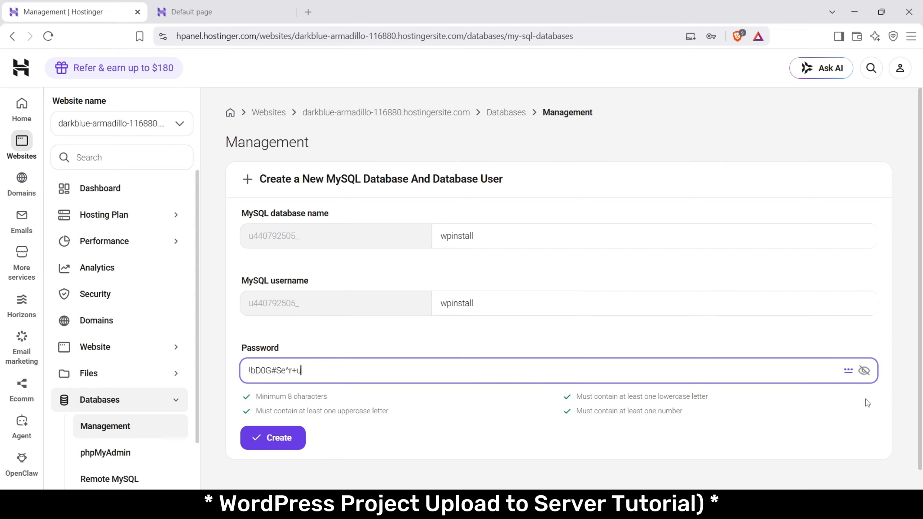
left_click_drag(307, 371, 236, 373)
key("ctrl+c")
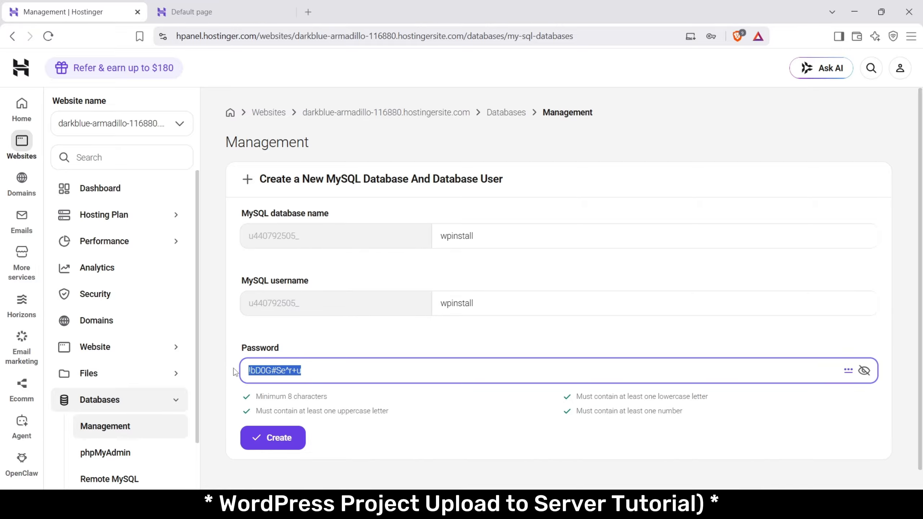
Switch to Sublime Text and paste the database password on line 24, below the URL update queries.
left_click(622, 503)
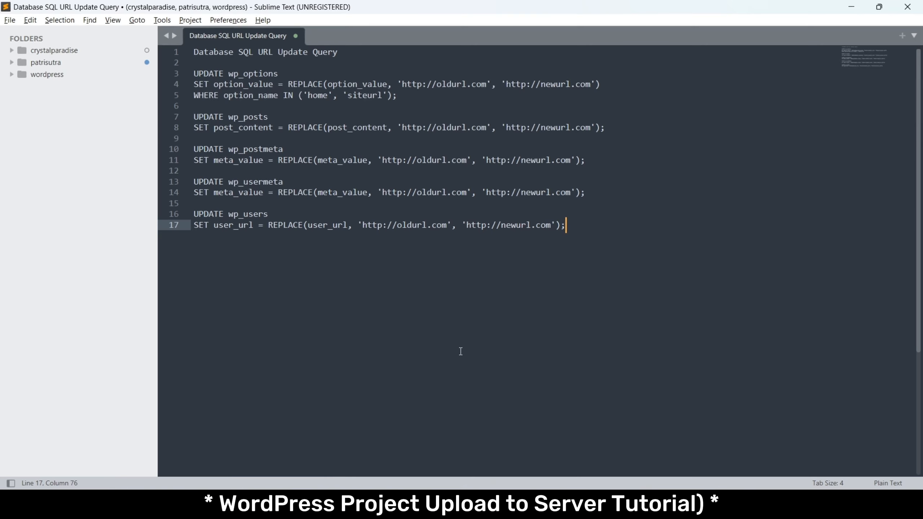
key("Return")
key("Return")
key("Return")
key("Return")
key("Return")
key("Return")
key("Return")
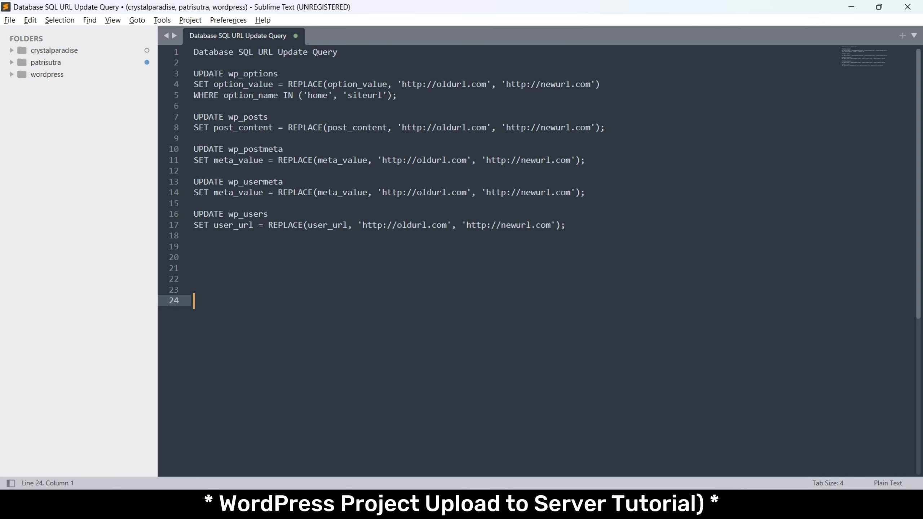
key("ctrl+v")
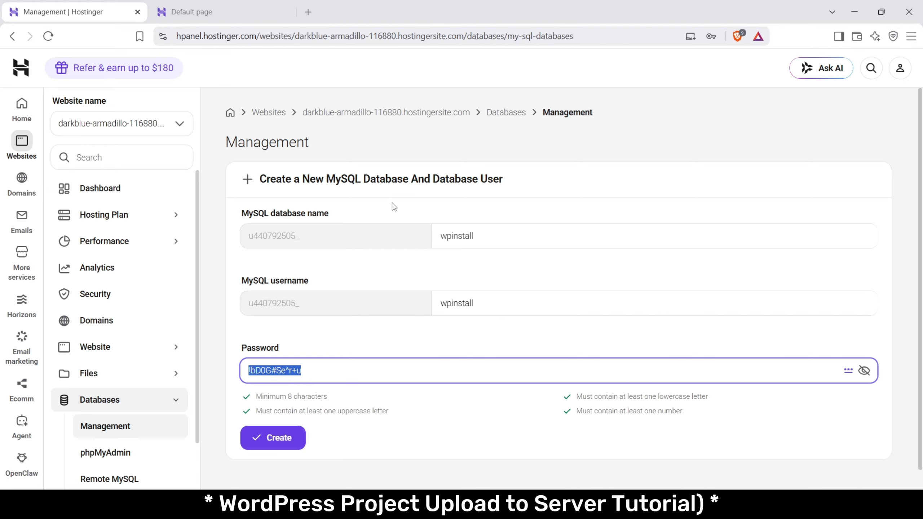
Return to Hostinger and create the MySQL database and user with the entered details.
scroll(380, 189, "down", 1)
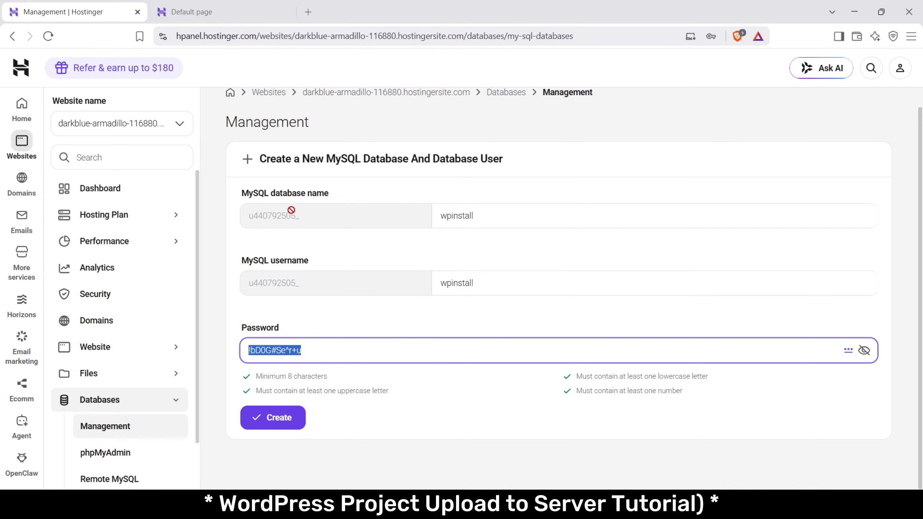
left_click_drag(258, 215, 314, 216)
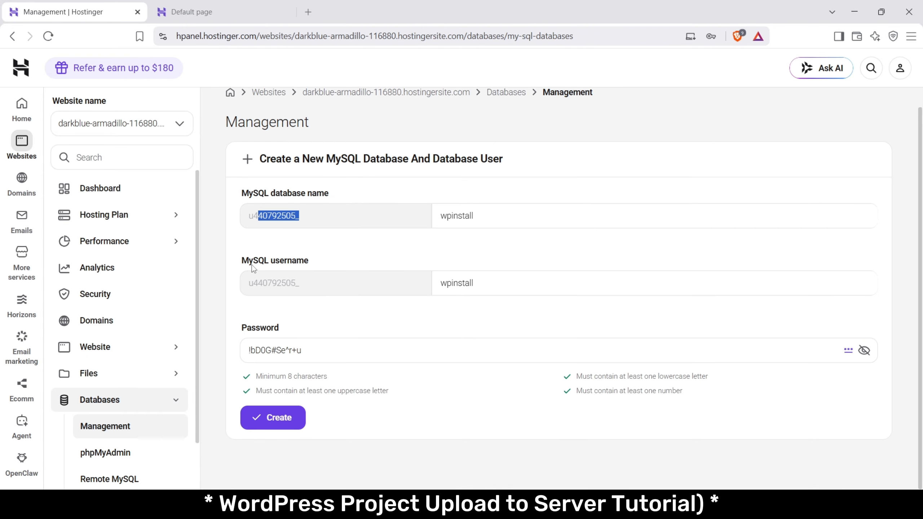
left_click_drag(257, 261, 311, 261)
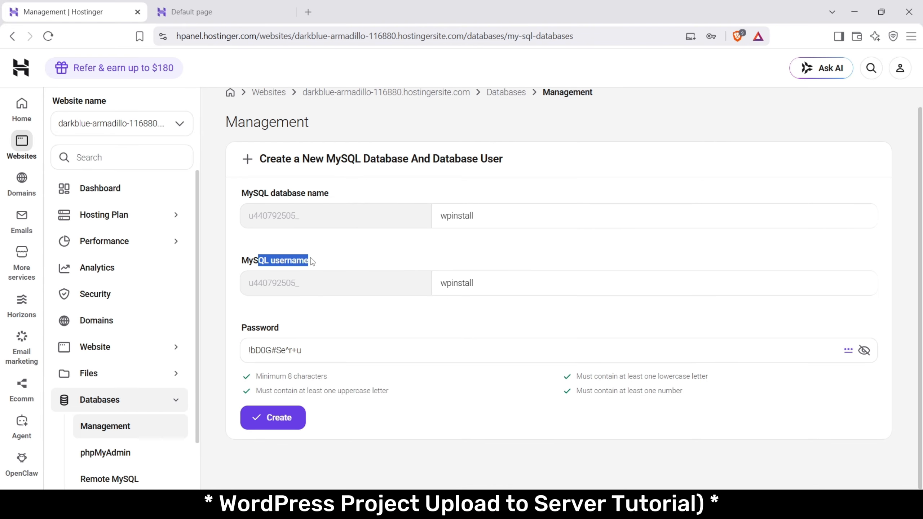
left_click(277, 414)
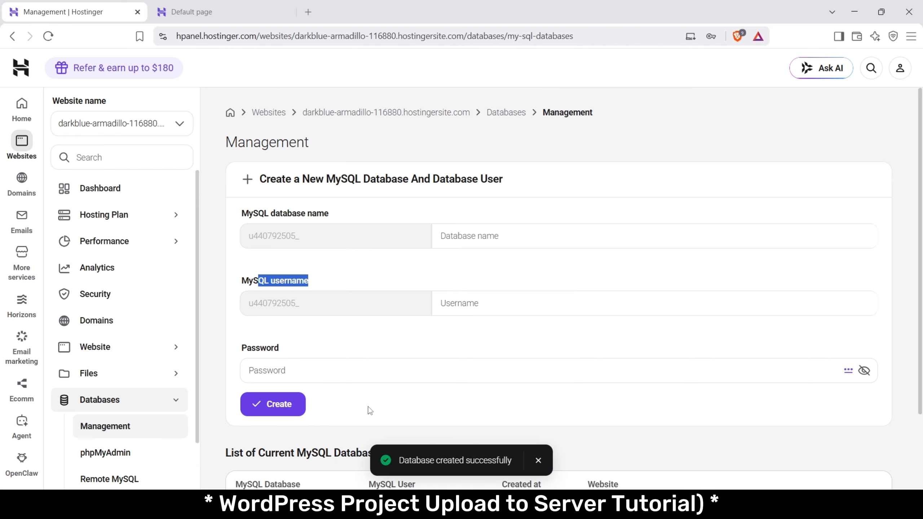
Copy the new database's full name from the list of current MySQL databases to line 22 of the Sublime Text notes.
scroll(643, 268, "down", 3)
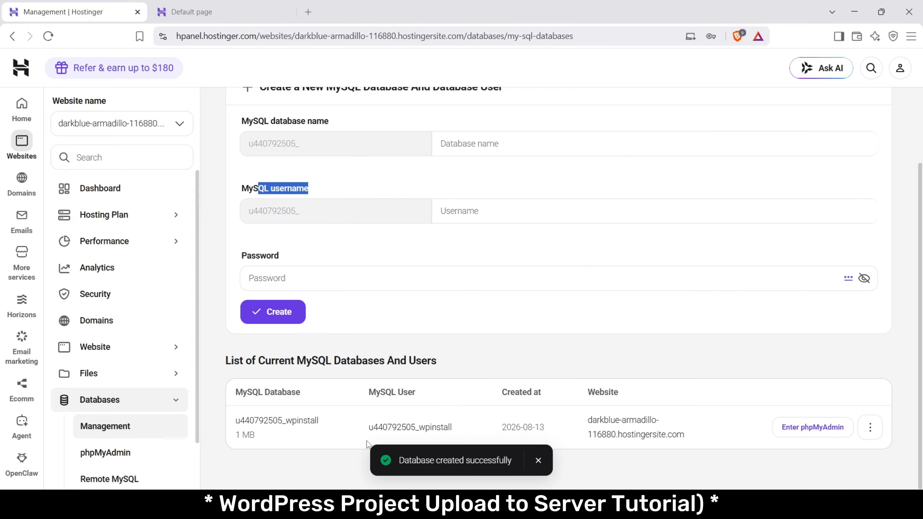
left_click_drag(236, 424, 322, 423)
key("ctrl+c")
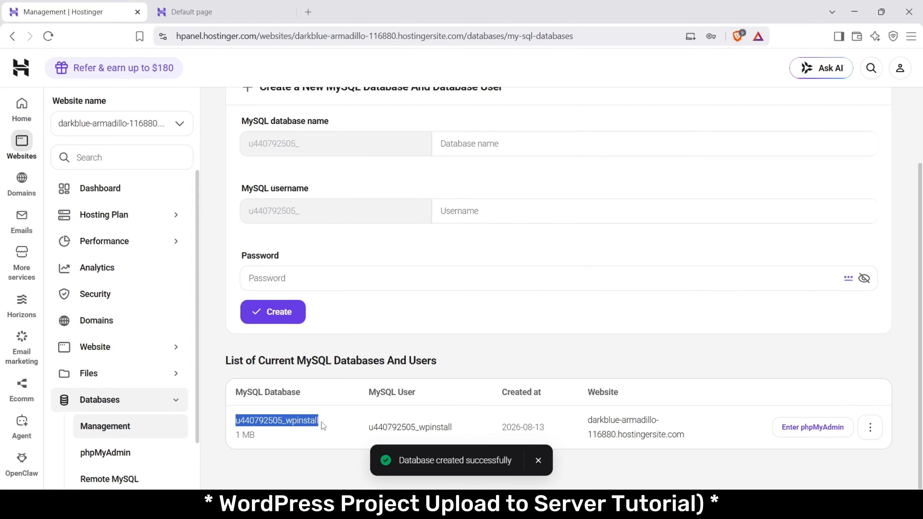
key("alt+Tab")
key("alt+Tab")
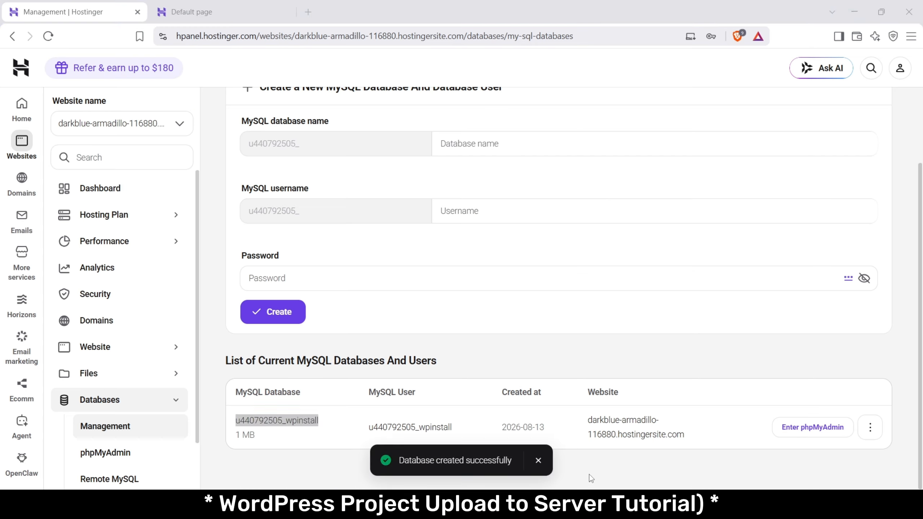
key("alt+Tab")
left_click(227, 273)
key("ctrl+v")
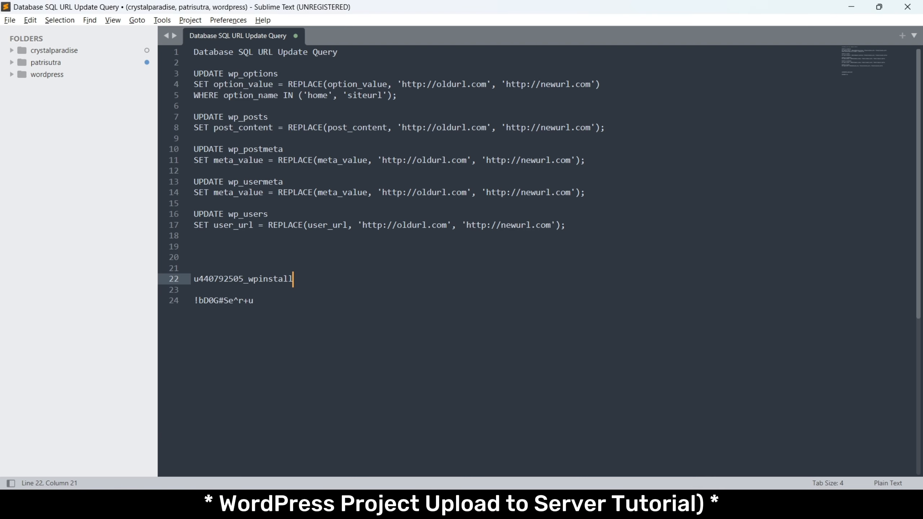
Copy the full MySQL username from Hostinger to line 23 of the Sublime Text notes, removing the trailing whitespace.
key("alt+Tab")
left_click_drag(370, 431, 502, 432)
key("ctrl+c")
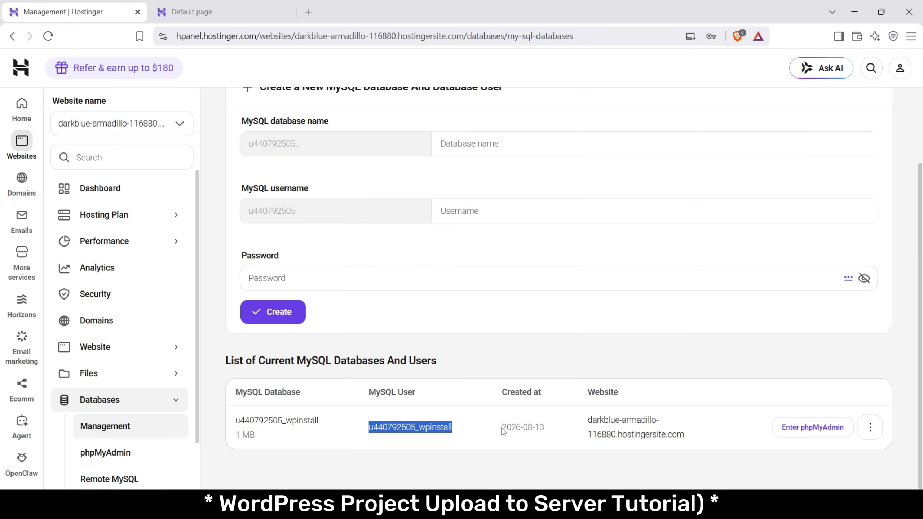
key("alt+Tab")
left_click(270, 289)
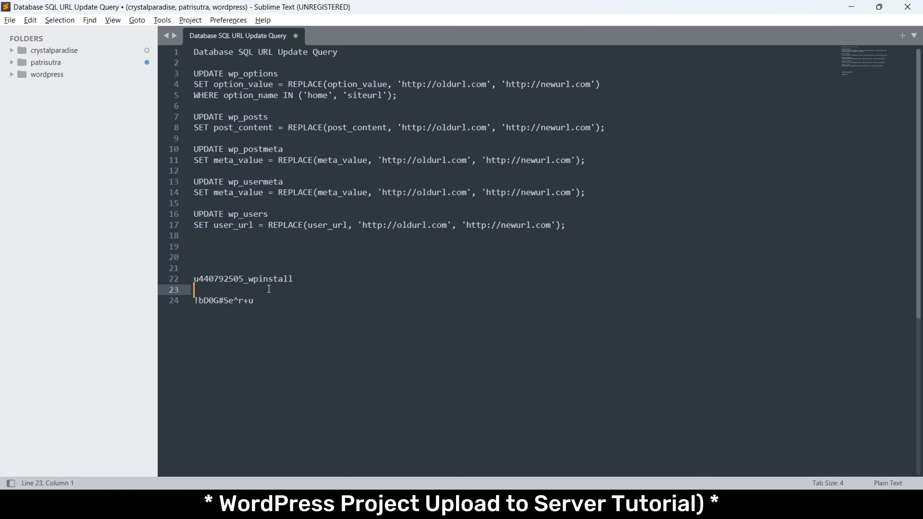
key("ctrl+v")
key("BackSpace")
key("shift+Left")
key("ctrl+x")
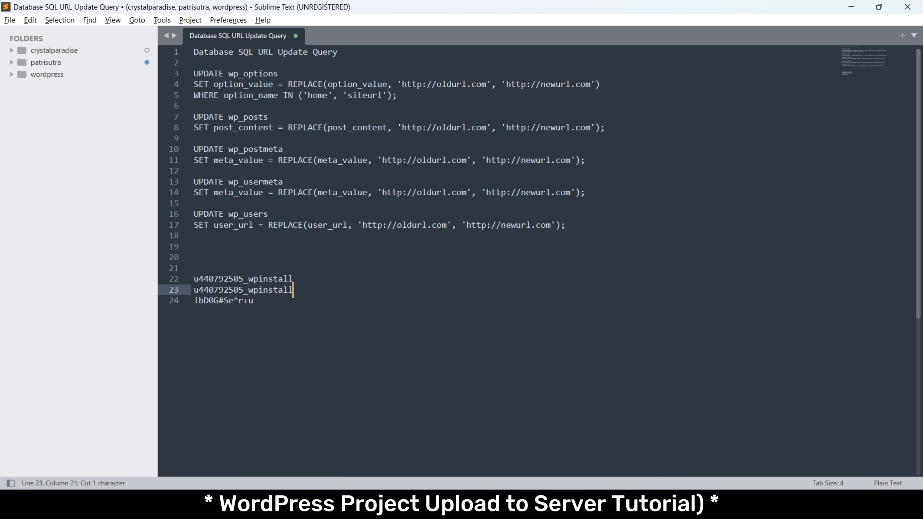
key("ctrl+s")
key("Escape")
key("Down")
Switch back to Hostinger, enter phpMyAdmin for the new database and open its Import page.
key("alt+Tab")
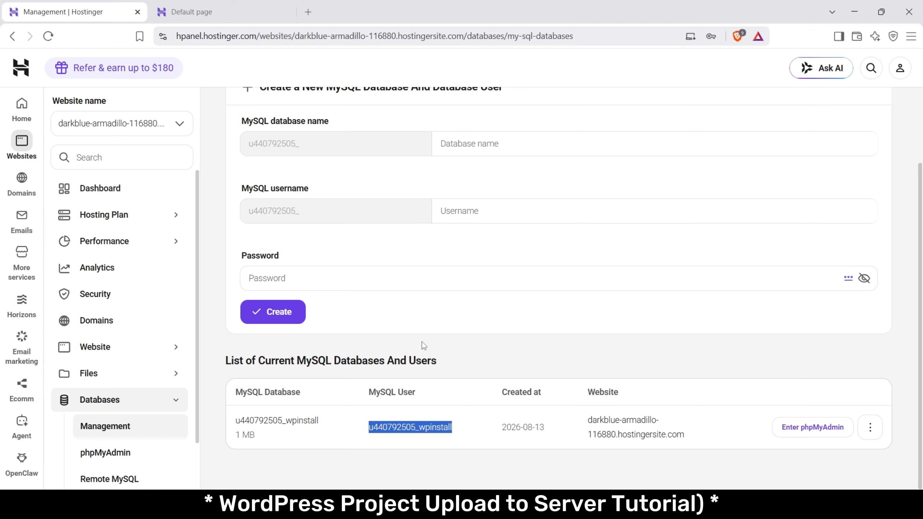
left_click(804, 433)
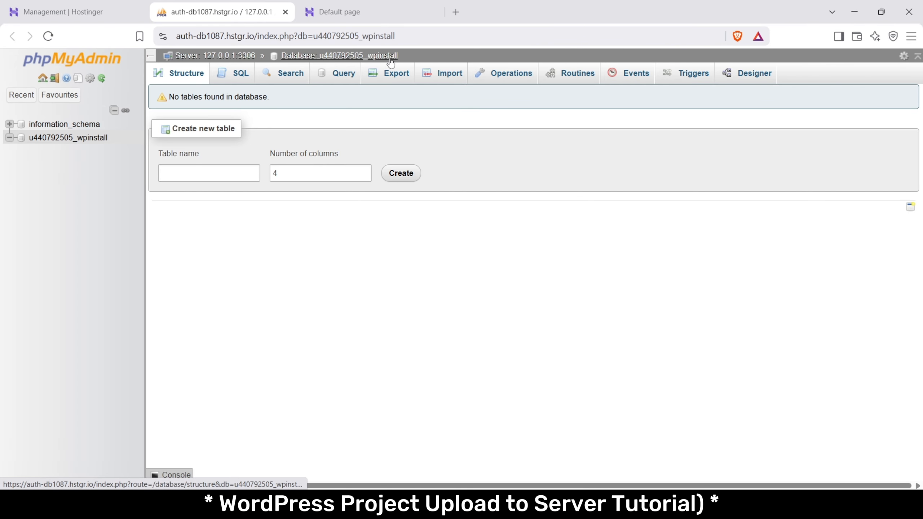
left_click(451, 77)
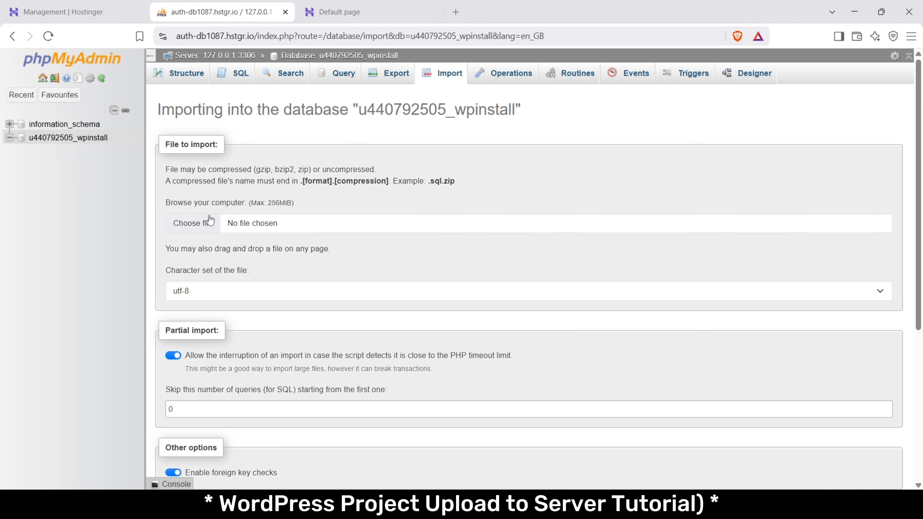
Import the wpinstall SQL file from the Downloads folder into the new database, keeping the default import options.
left_click(193, 224)
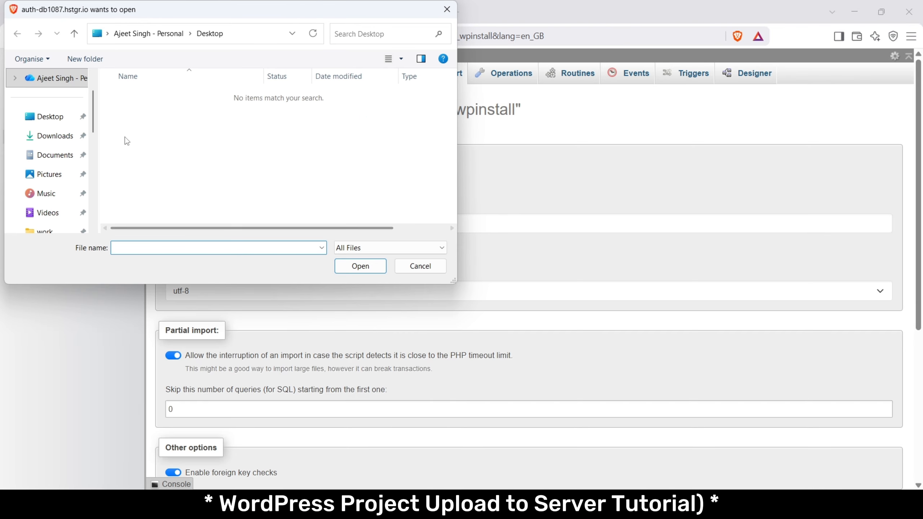
left_click(66, 140)
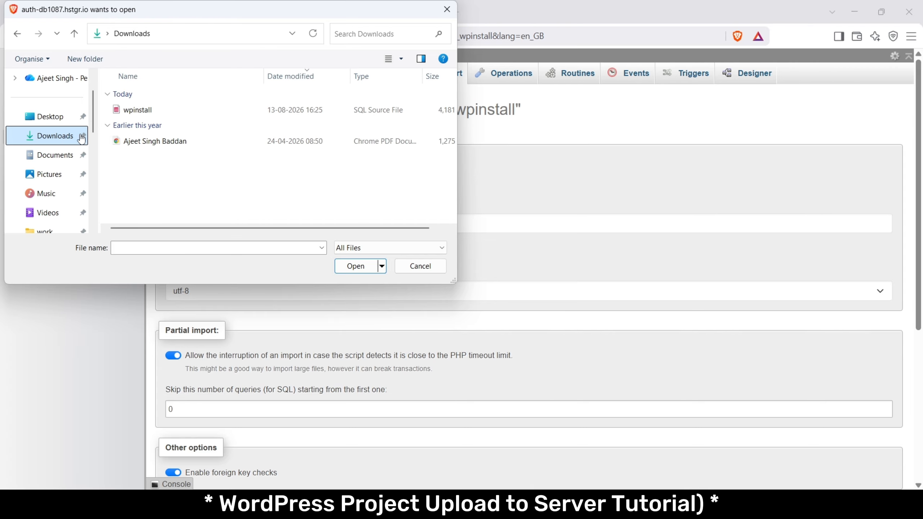
double_click(157, 108)
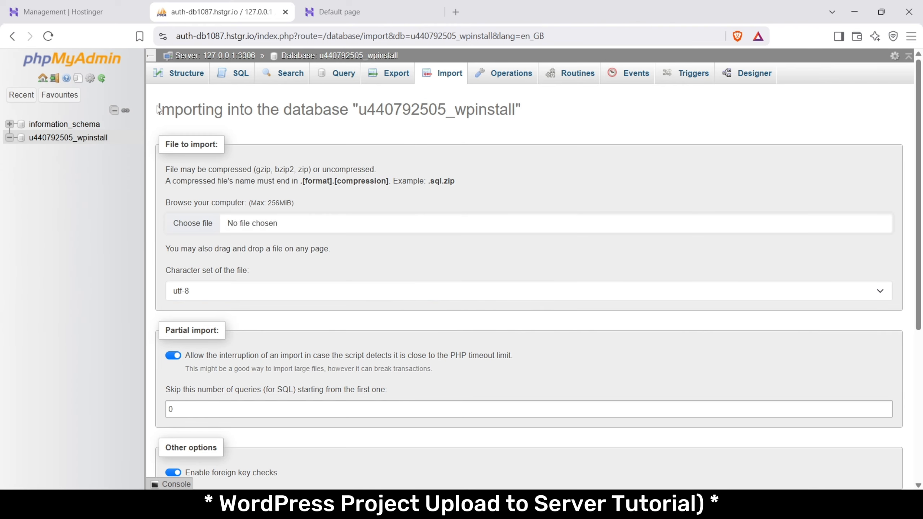
scroll(308, 247, "down", 5)
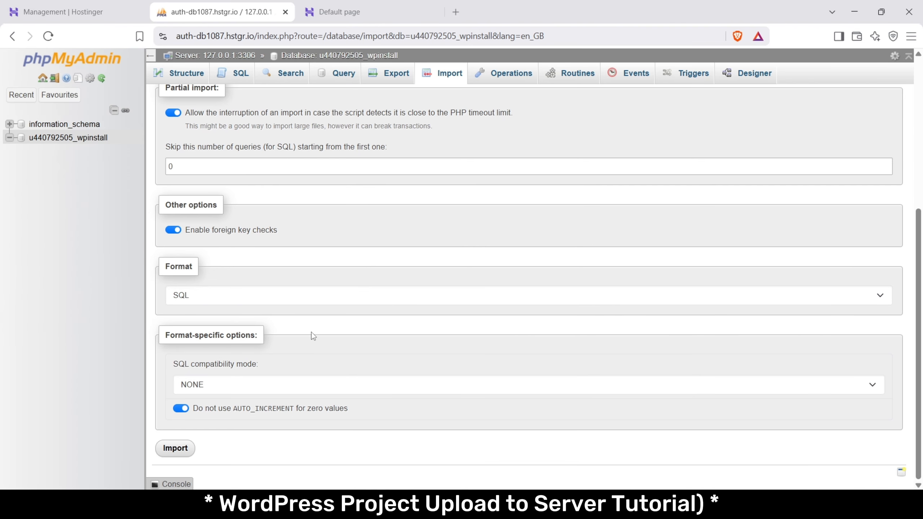
left_click(176, 450)
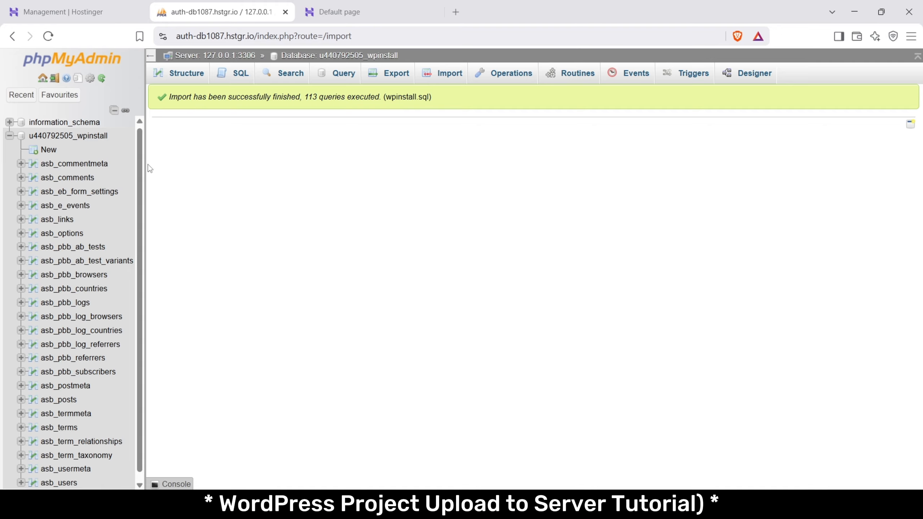
Browse the imported asb_options table to check the siteurl and home values.
scroll(72, 241, "down", 1)
left_click(49, 226)
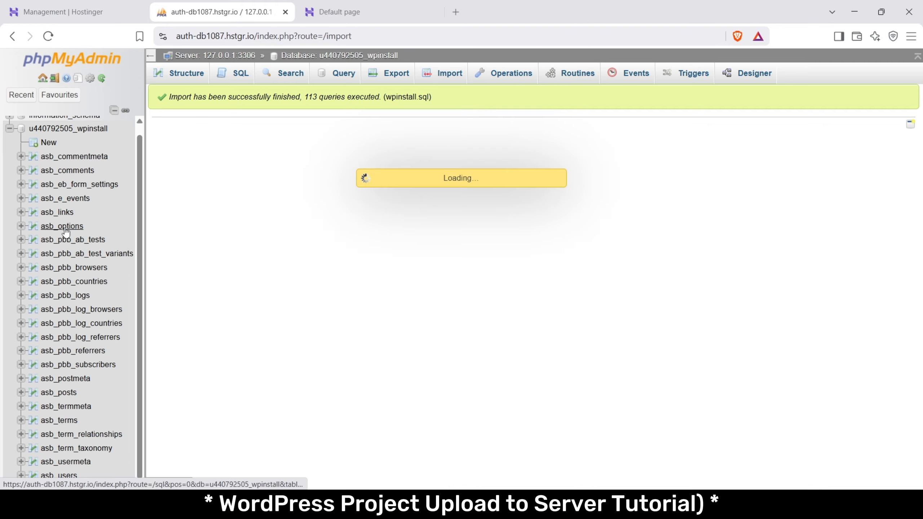
scroll(421, 233, "down", 3)
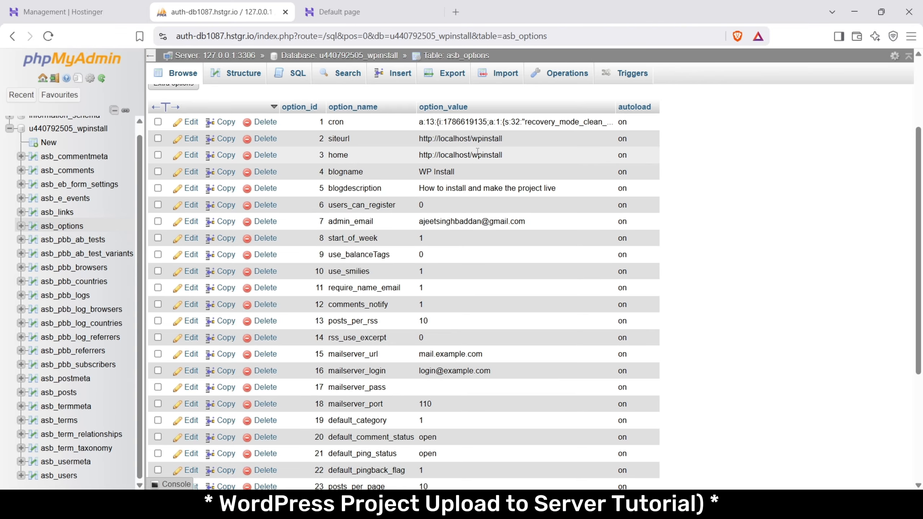
View the live Hostinger site's default page and check its full URL, including the https prefix.
left_click(97, 9)
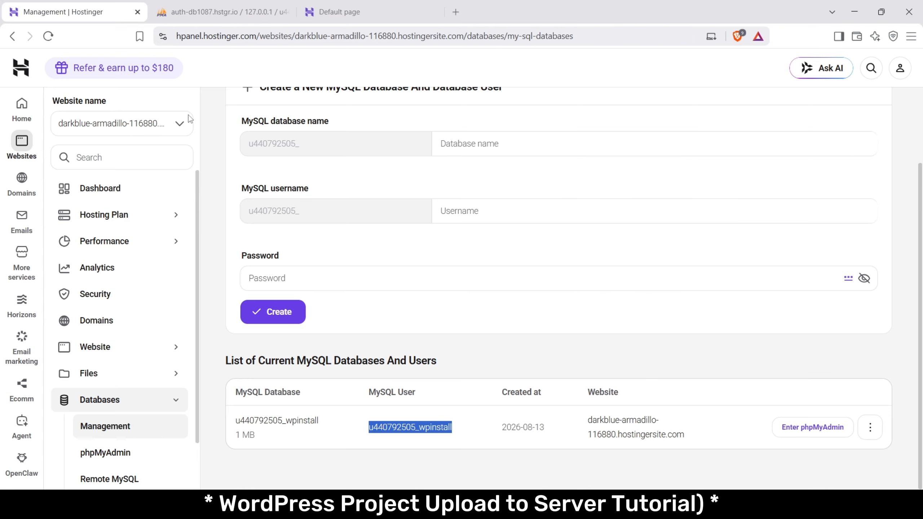
left_click(381, 5)
left_click_drag(244, 39, 331, 36)
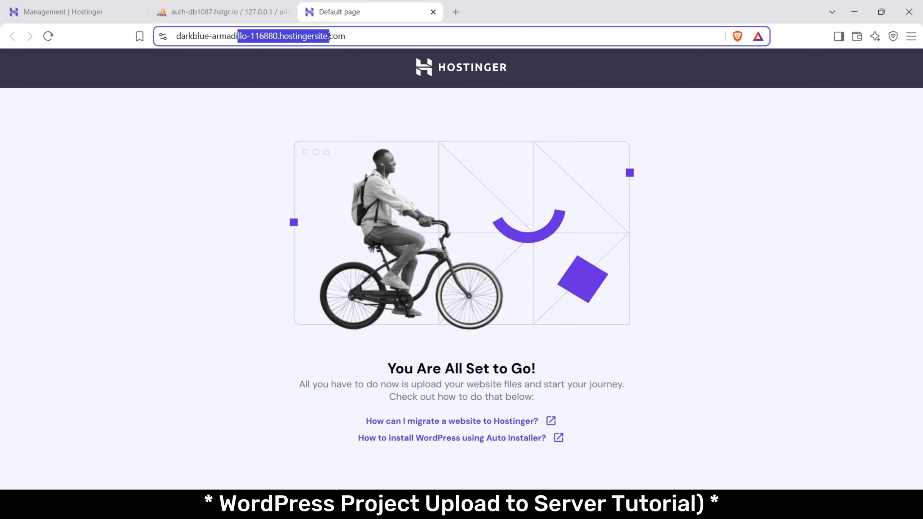
left_click(377, 36)
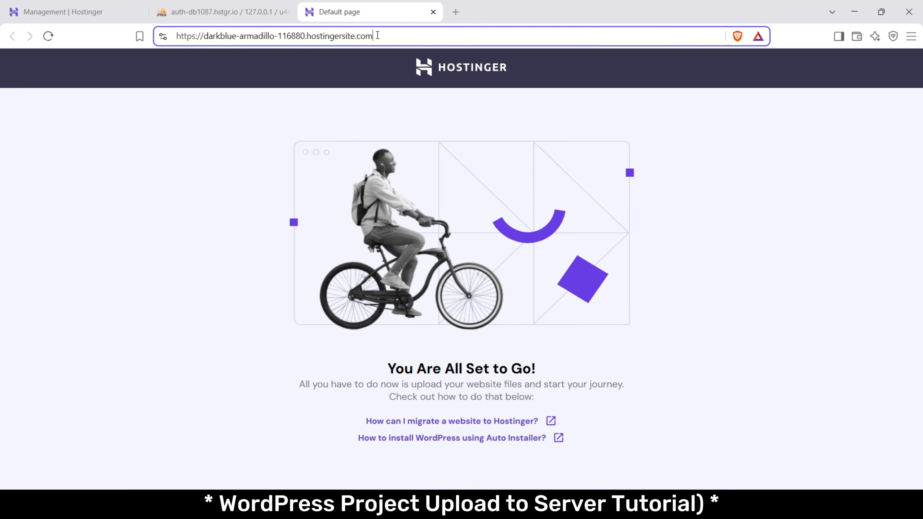
Return to phpMyAdmin and open the SQL query editor for the whole imported database.
left_click(187, 8)
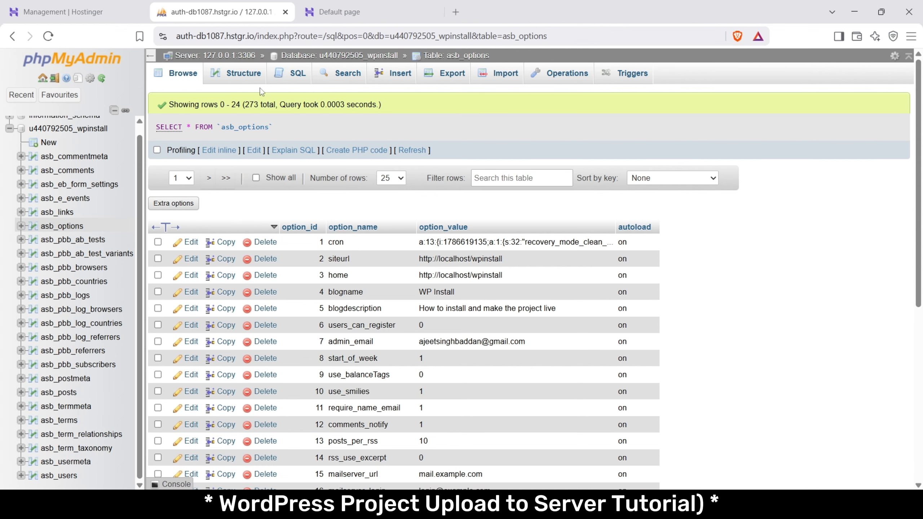
left_click(294, 75)
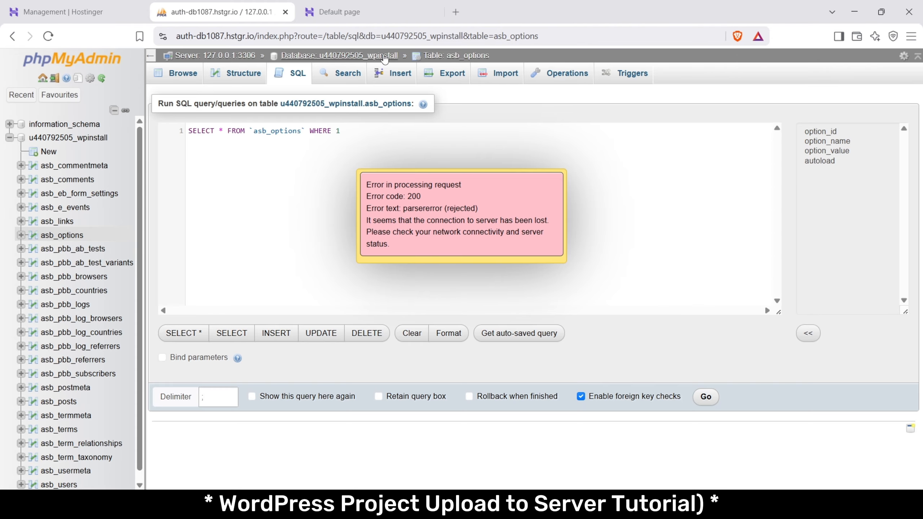
left_click(340, 55)
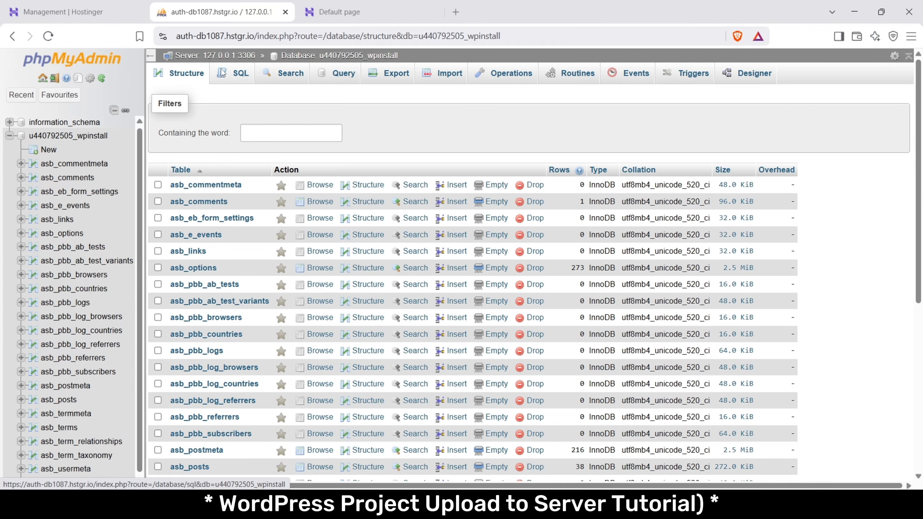
left_click(234, 73)
Switch to Sublime Text and examine the URL update queries on lines 3 to 17.
key("alt+Tab")
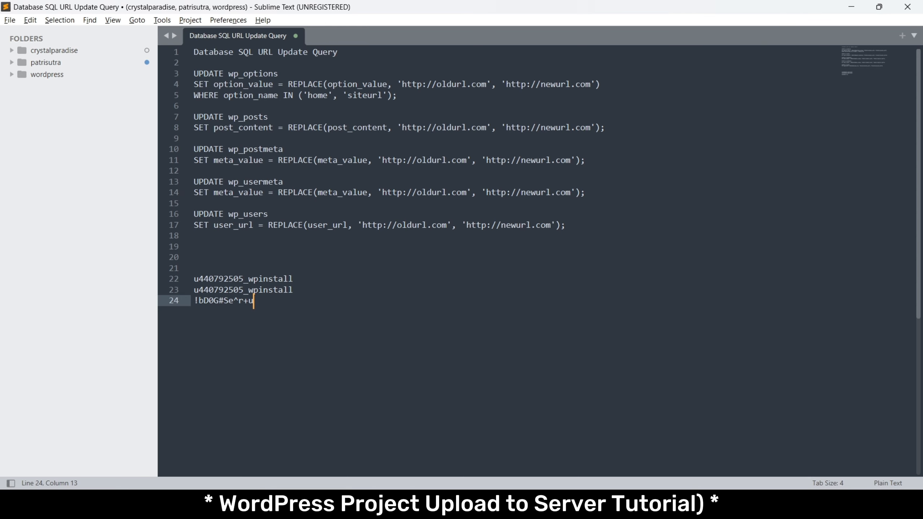
left_click_drag(569, 225, 194, 73)
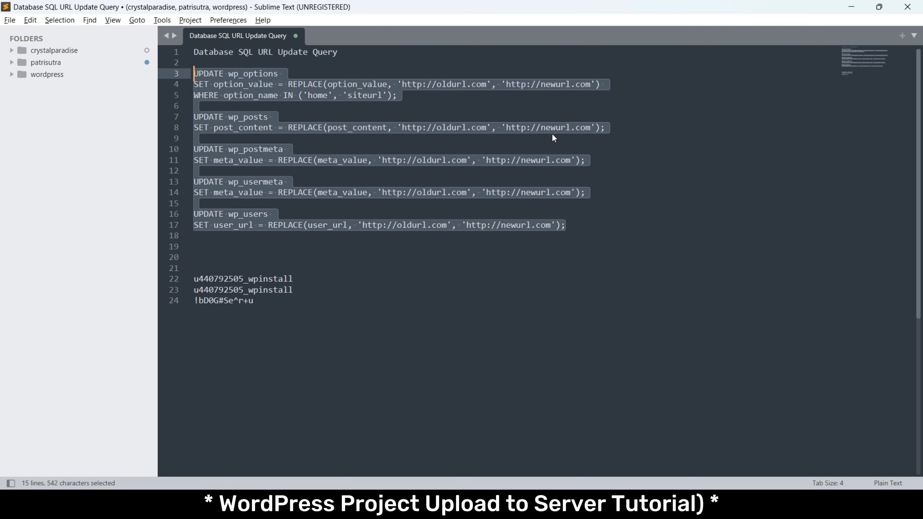
left_click(308, 90)
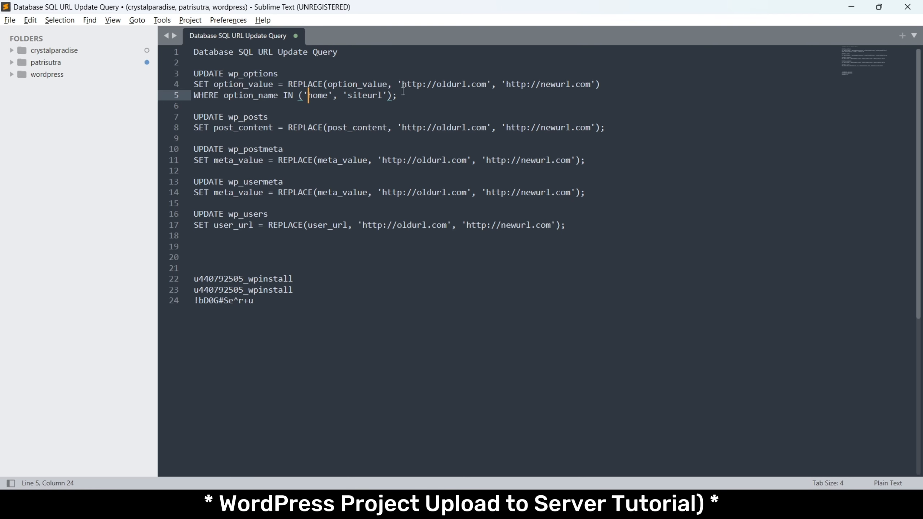
left_click_drag(402, 88, 585, 87)
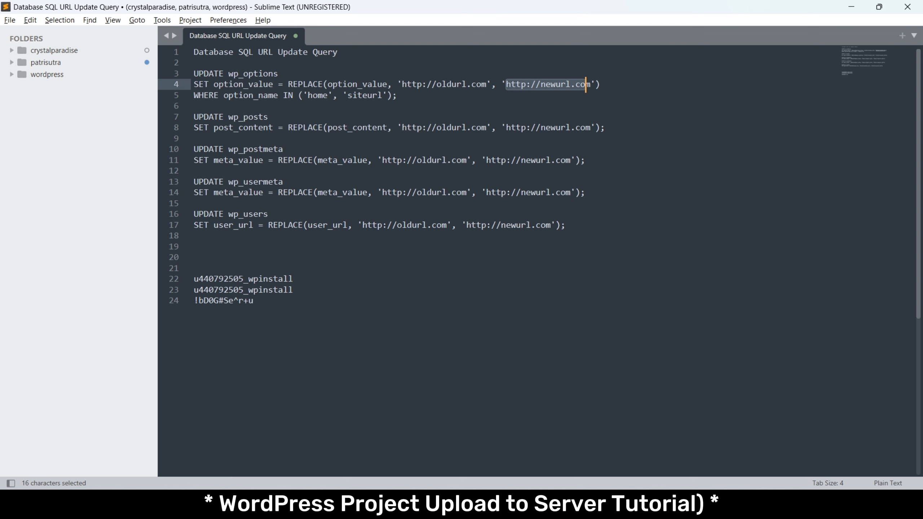
left_click(595, 504)
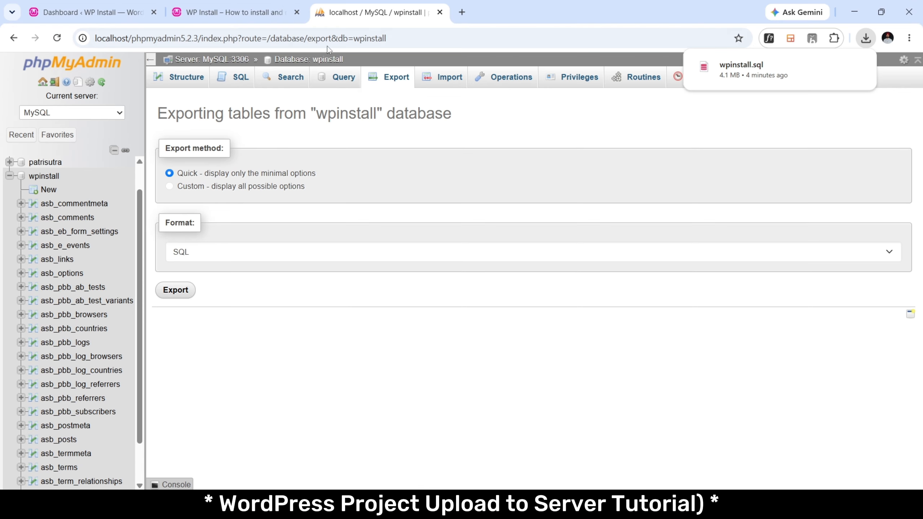
left_click(235, 12)
left_click(212, 46)
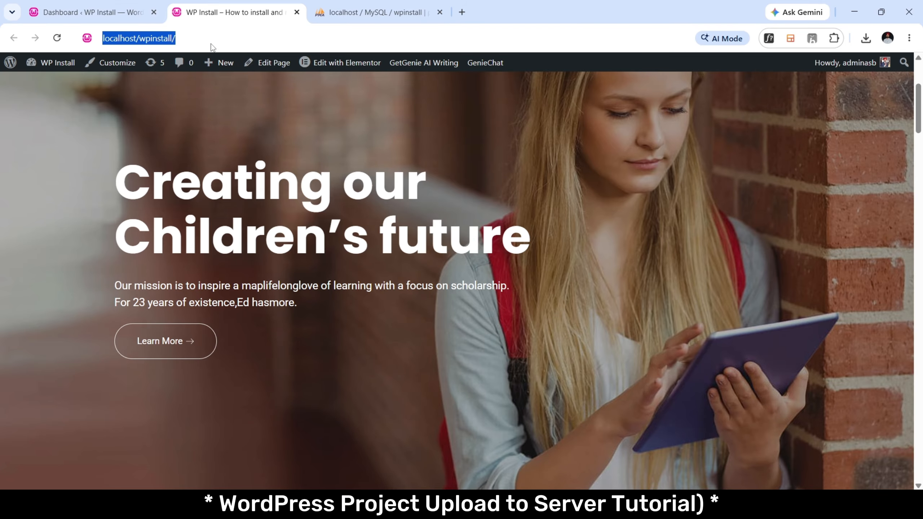
right_click(210, 41)
left_click(251, 152)
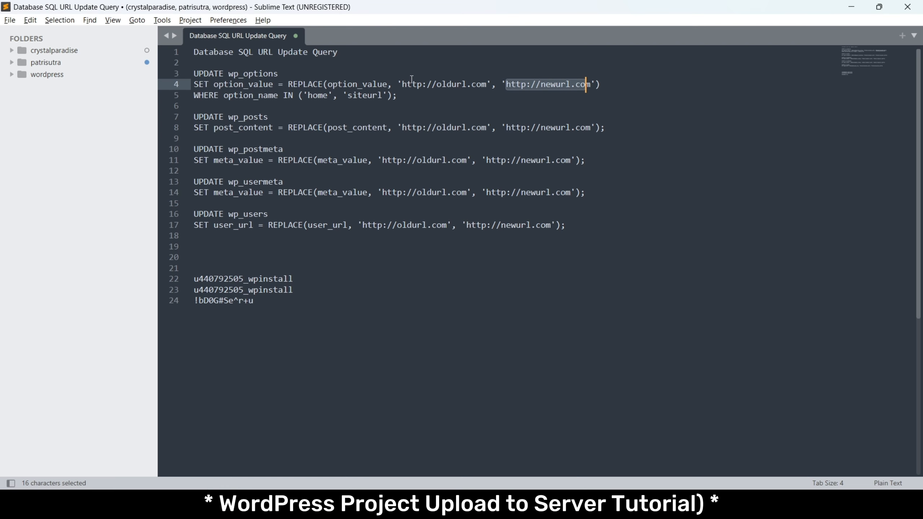
left_click_drag(401, 84, 488, 84)
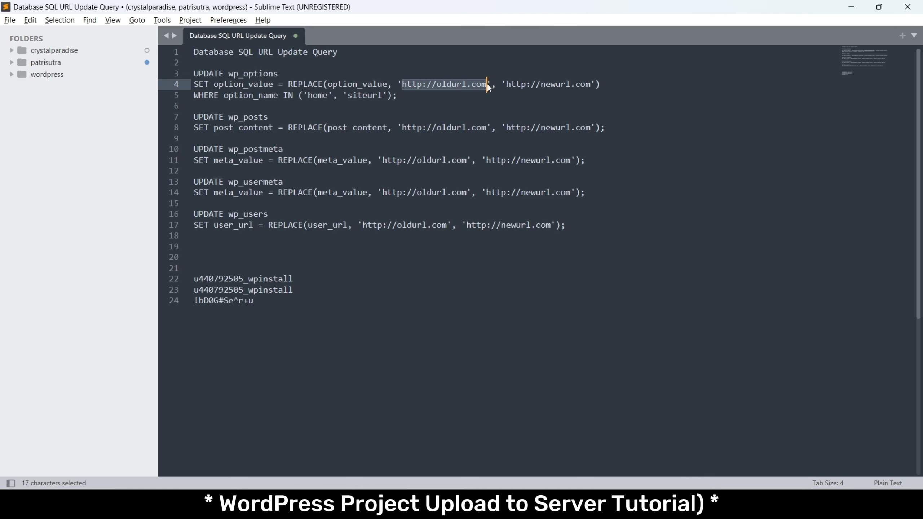
key("ctrl+v")
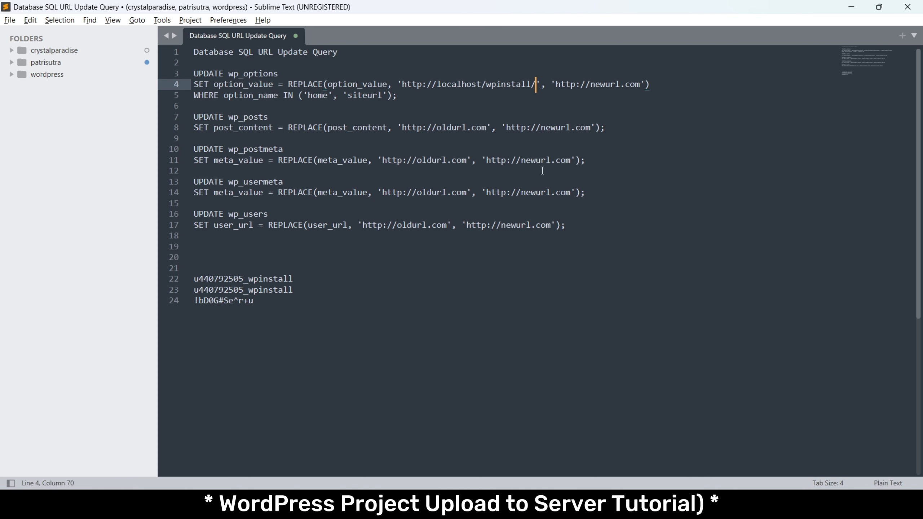
left_click_drag(532, 80, 538, 82)
key("ctrl+x")
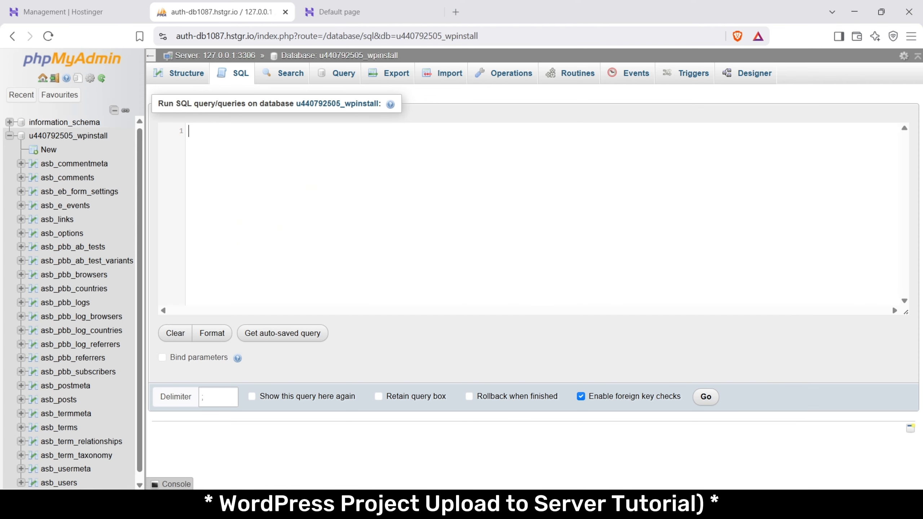
left_click(359, 11)
double_click(408, 40)
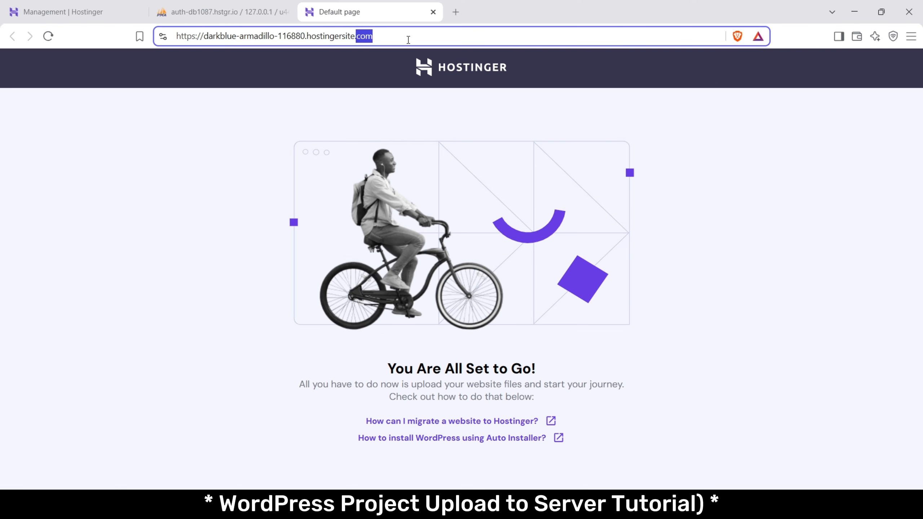
left_click(408, 39)
right_click(408, 40)
left_click(452, 127)
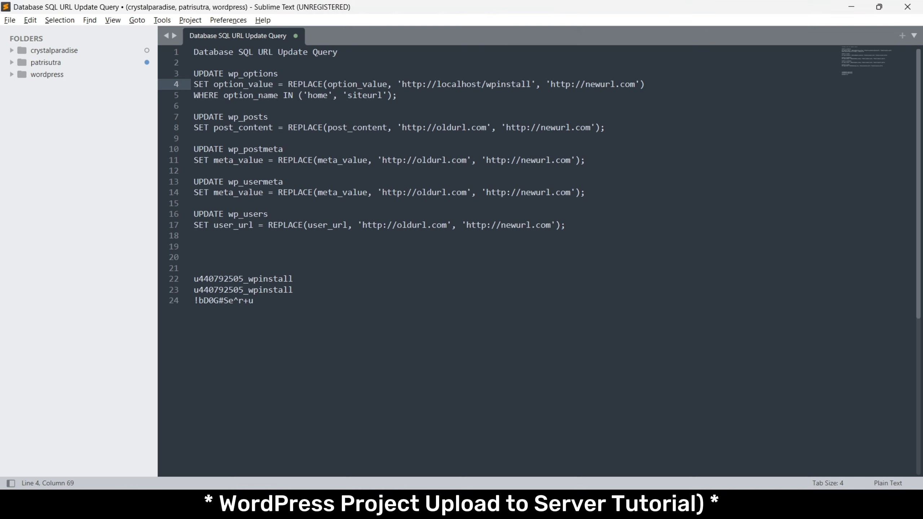
left_click_drag(552, 84, 636, 85)
key("ctrl+v")
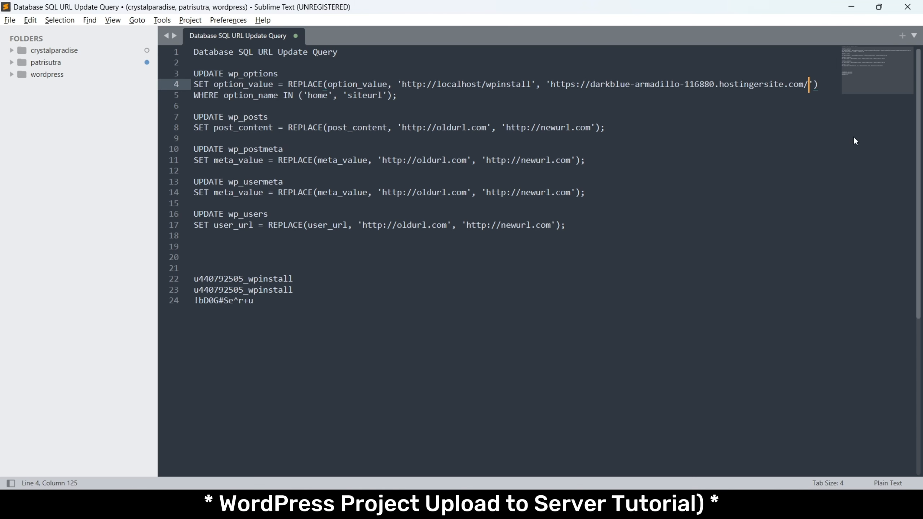
key("BackSpace")
left_click_drag(402, 85, 532, 85)
key("ctrl+c")
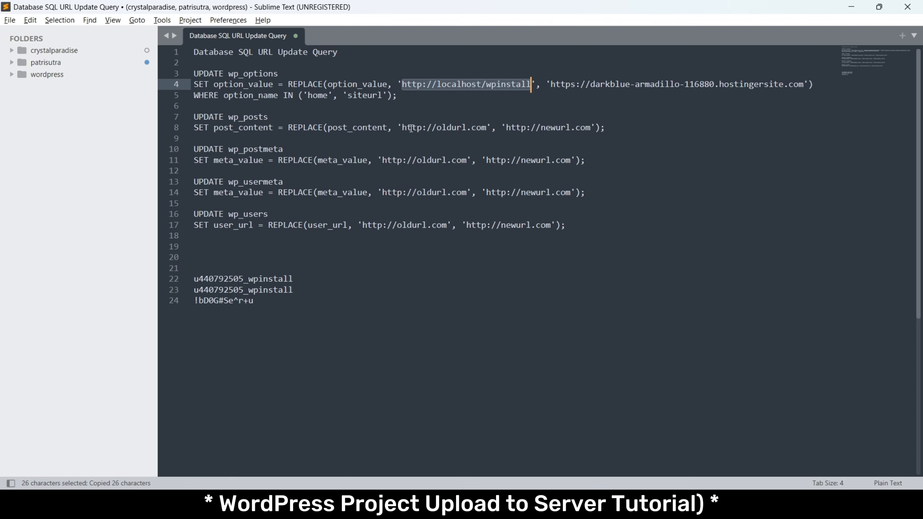
left_click_drag(402, 127, 496, 137)
key("ctrl+d")
key("ctrl+d")
key("ctrl+d")
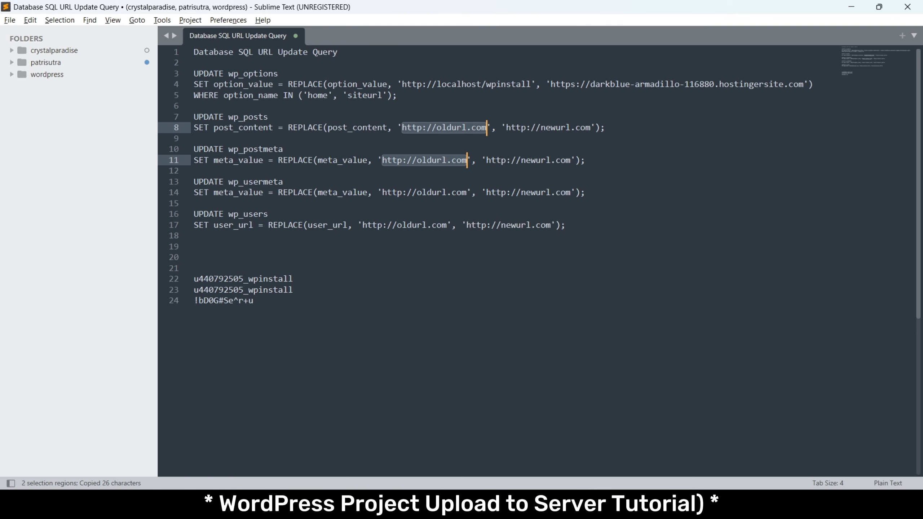
key("ctrl+v")
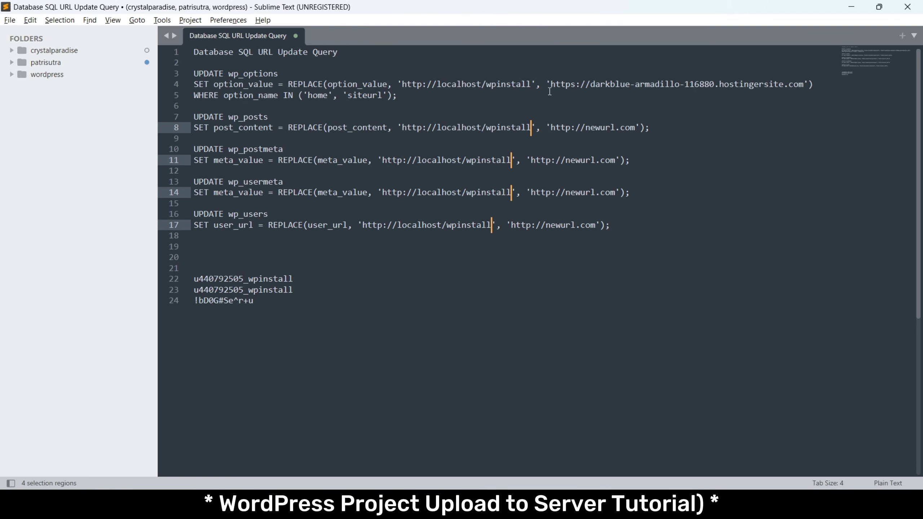
left_click_drag(551, 84, 805, 84)
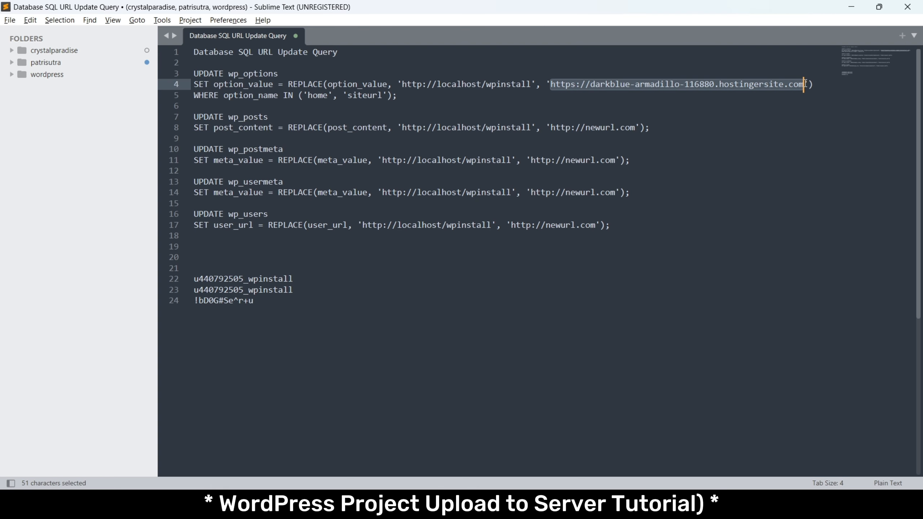
key("ctrl+c")
left_click_drag(551, 127, 637, 128)
key("ctrl+d")
key("ctrl+d")
key("ctrl+d")
key("ctrl+v")
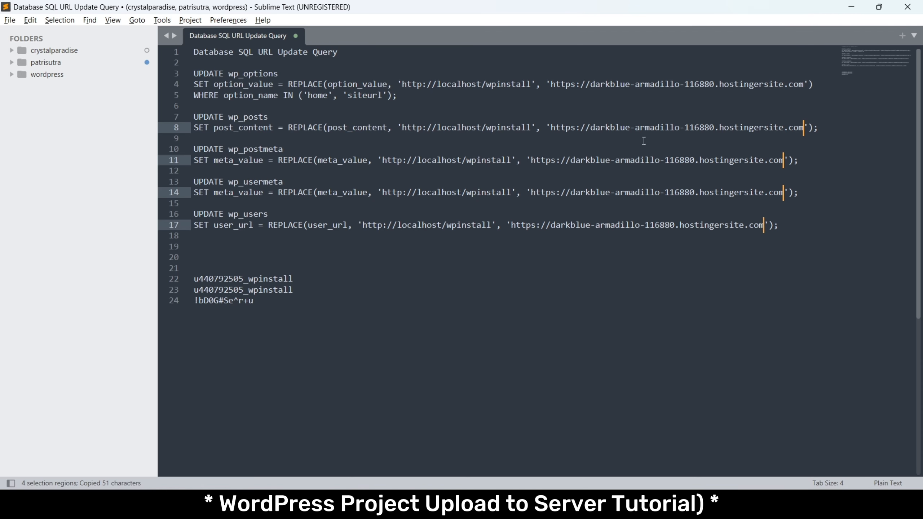
left_click(254, 225)
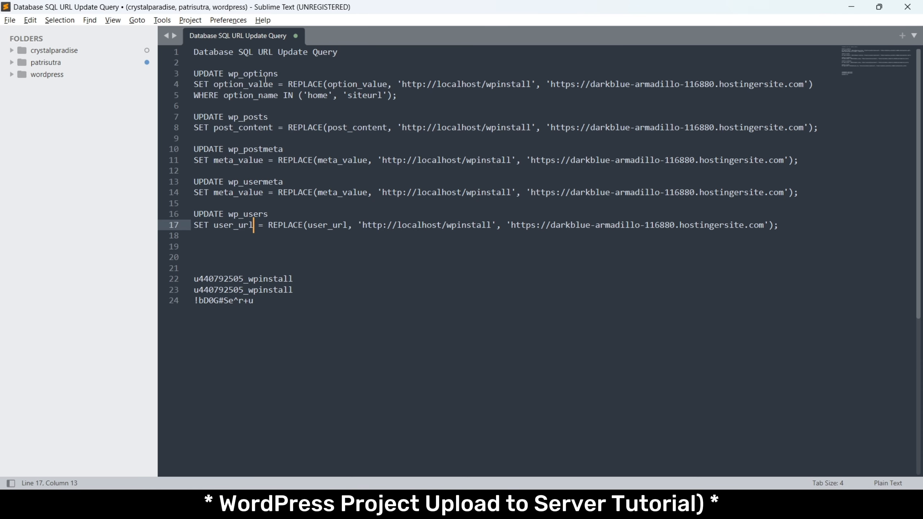
Check the table prefix in the server's phpMyAdmin and change wp to asb in all five UPDATE statements.
left_click_drag(228, 74, 243, 75)
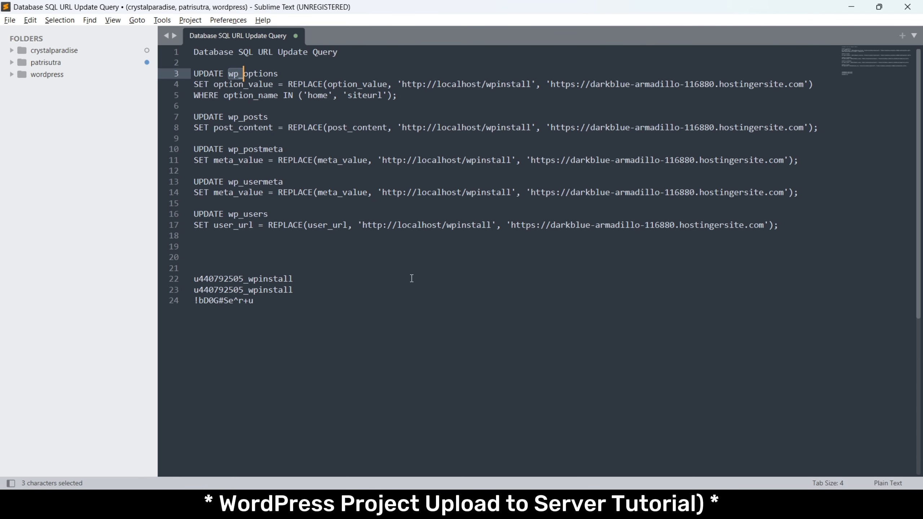
left_click(595, 505)
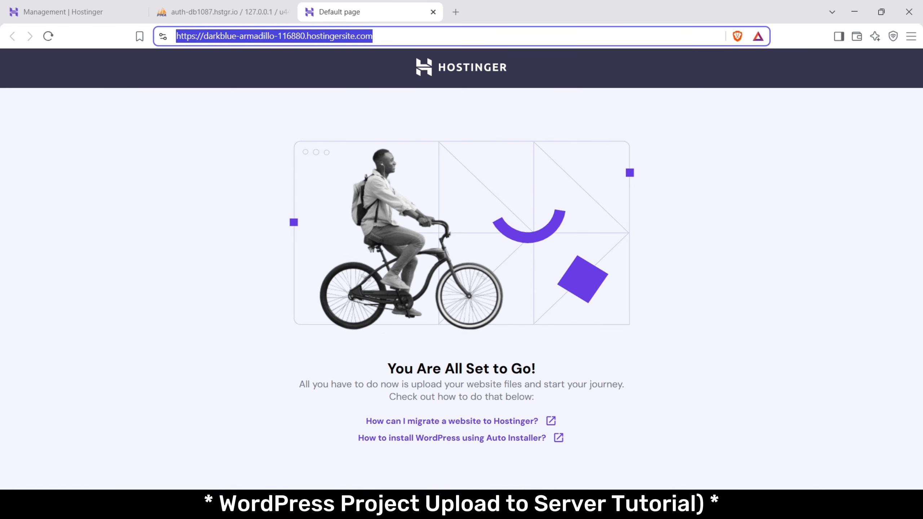
left_click(251, 12)
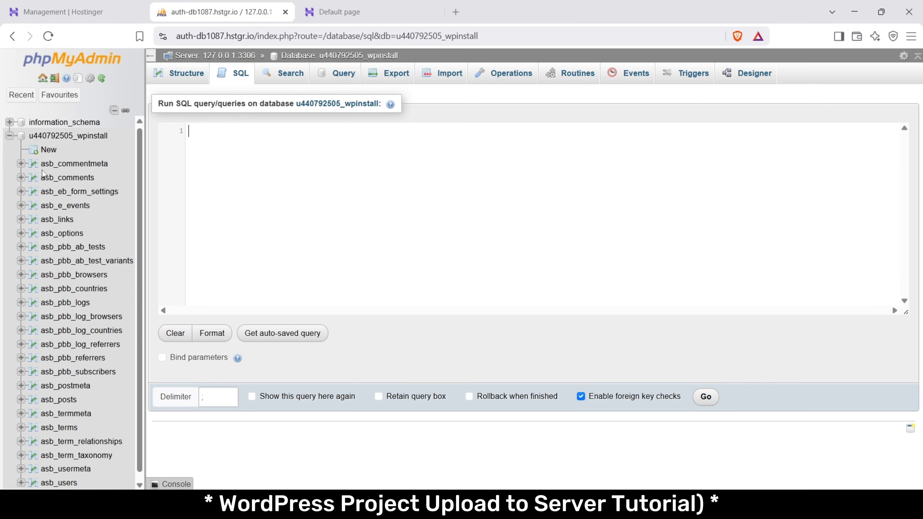
left_click(614, 505)
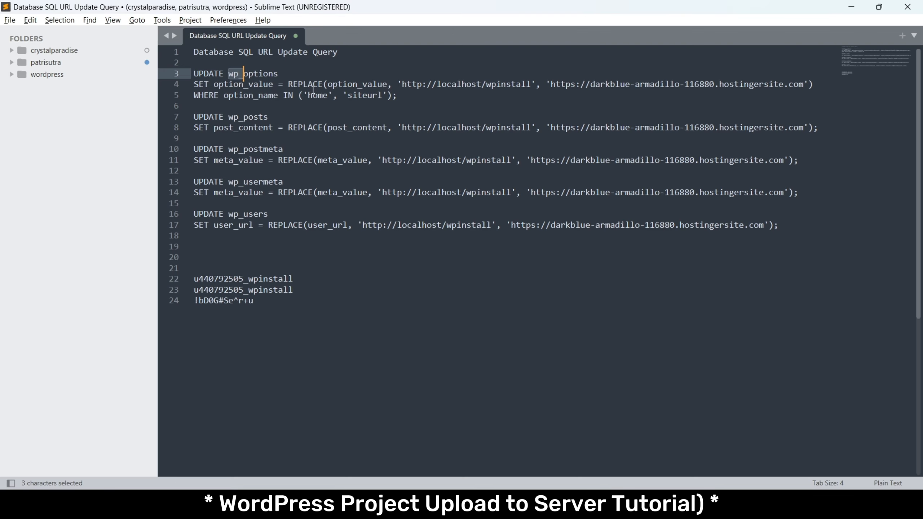
key("ctrl+d")
key("ctrl+d")
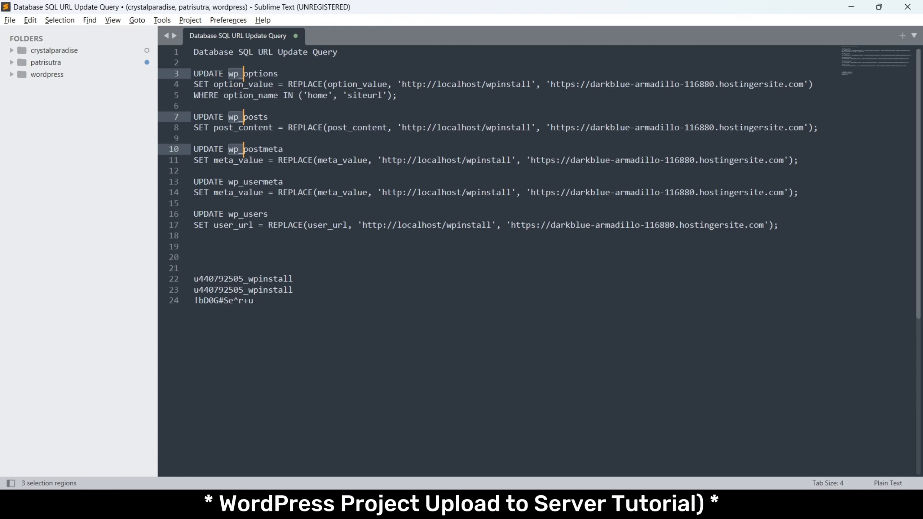
key("ctrl+d")
key("ctrl+d")
key("shift+Left")
type("asb")
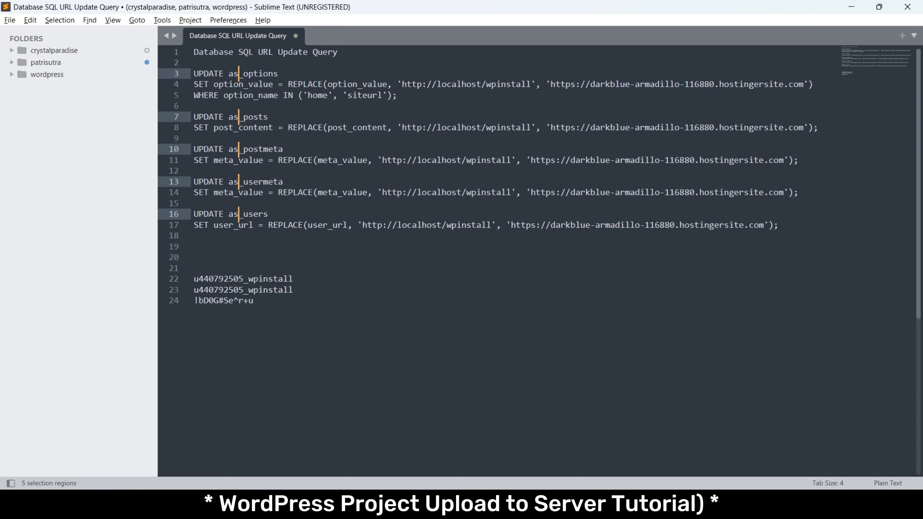
left_click(420, 302)
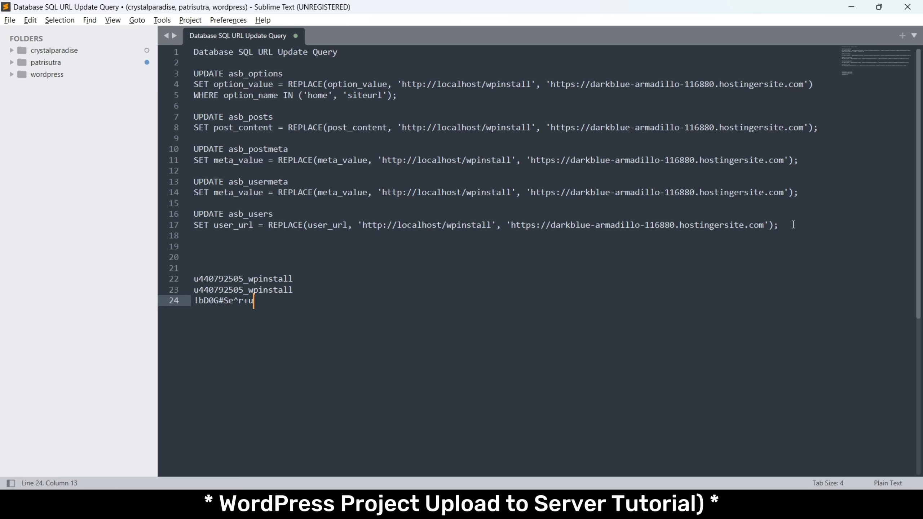
Copy the five completed update queries from Sublime Text into phpMyAdmin's SQL editor for the whole imported database and run them.
left_click_drag(794, 224, 194, 74)
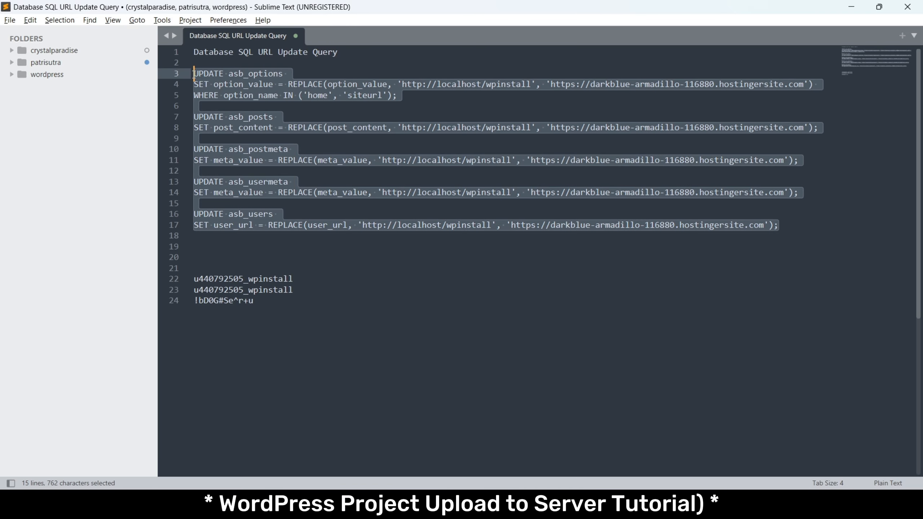
right_click(256, 85)
left_click(290, 120)
mouse_move(596, 504)
left_click(590, 459)
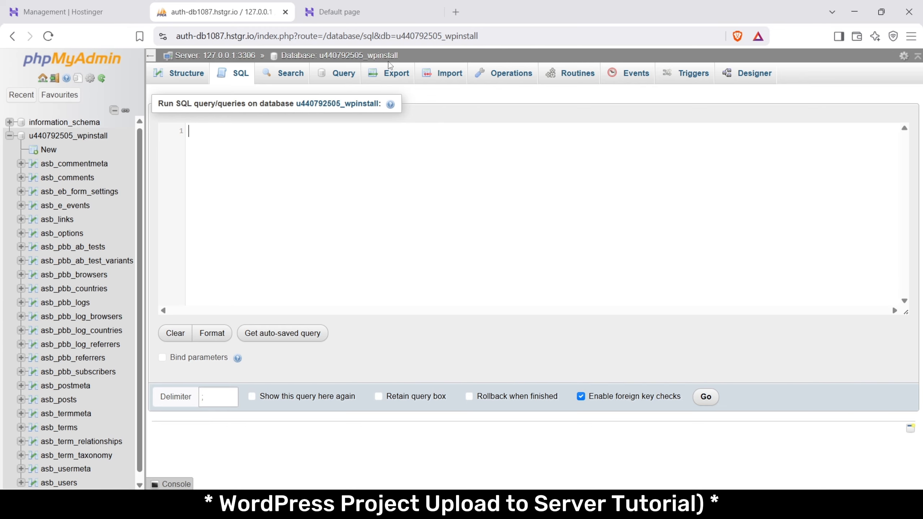
left_click(378, 55)
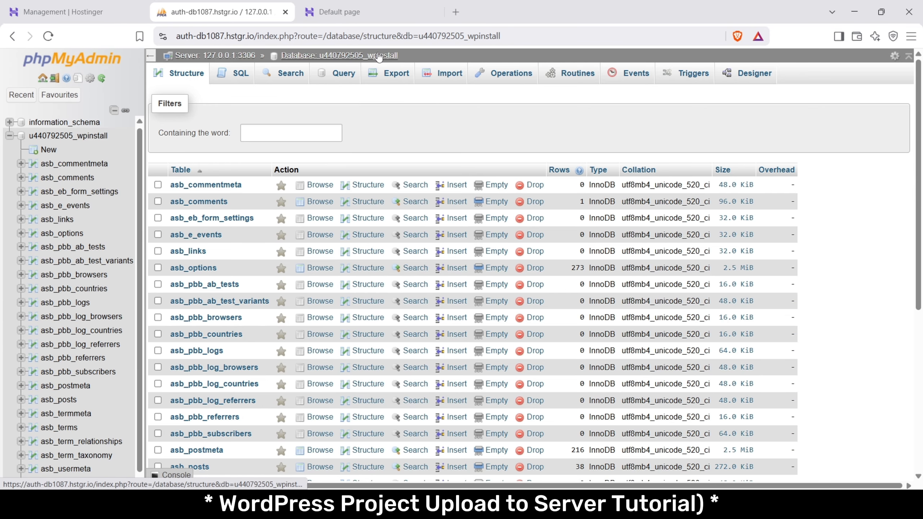
left_click(240, 75)
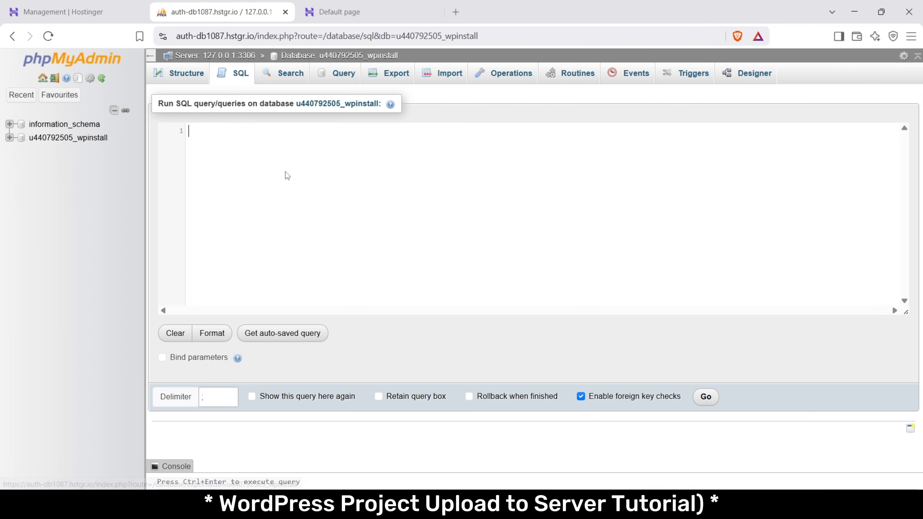
right_click(286, 171)
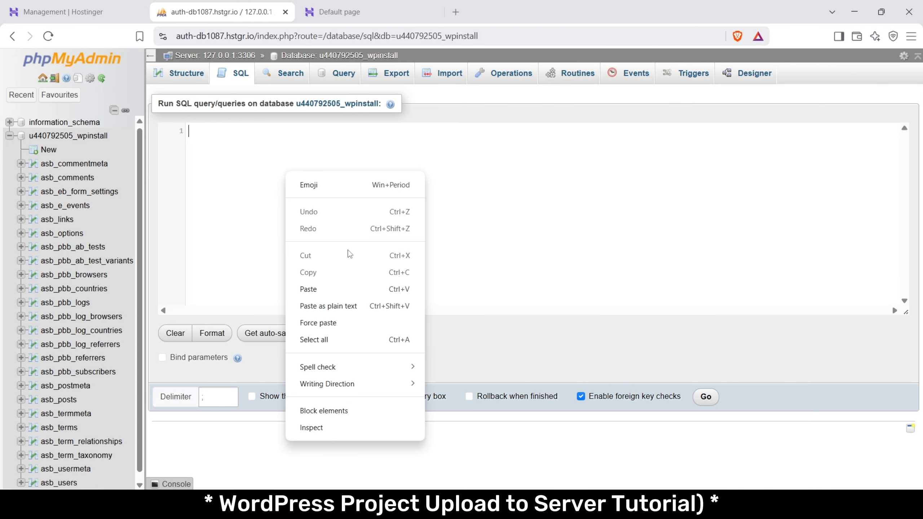
left_click(353, 293)
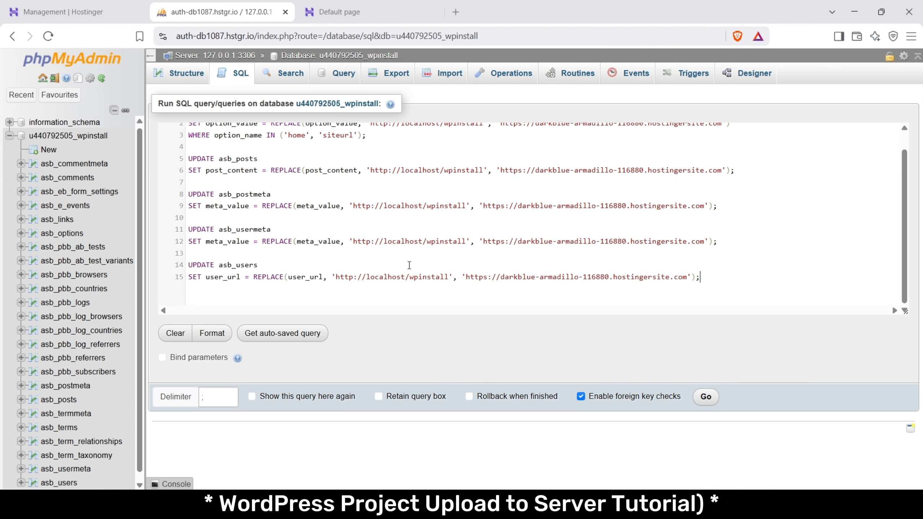
left_click(705, 397)
scroll(592, 271, "down", 1)
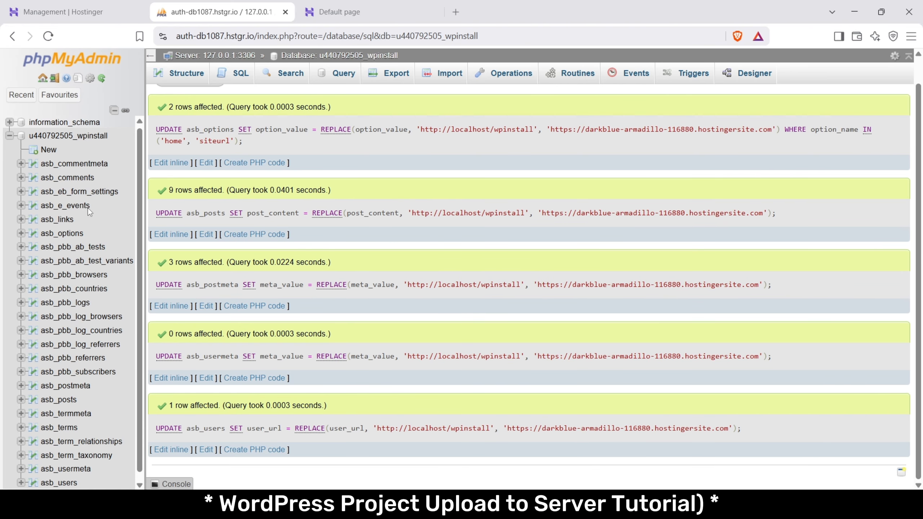
Browse the asb_options table again to verify the updated siteurl and home URLs.
left_click(62, 232)
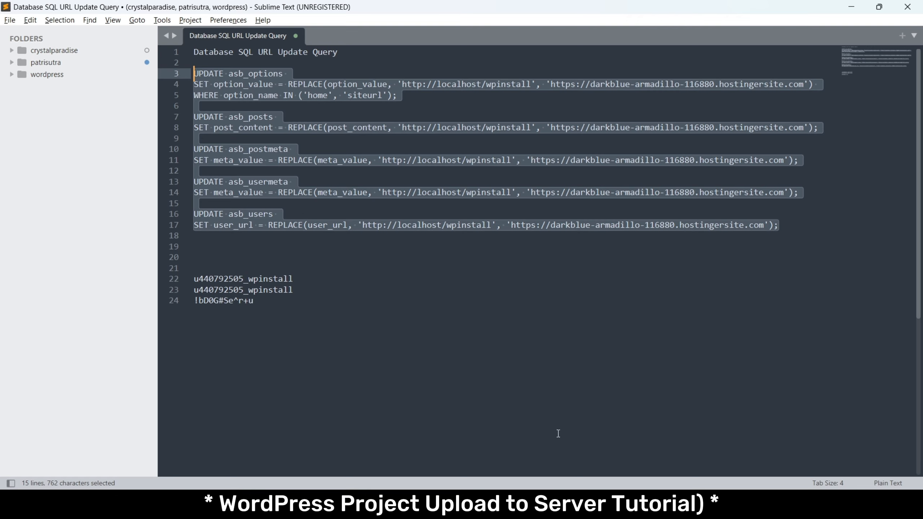
left_click(534, 505)
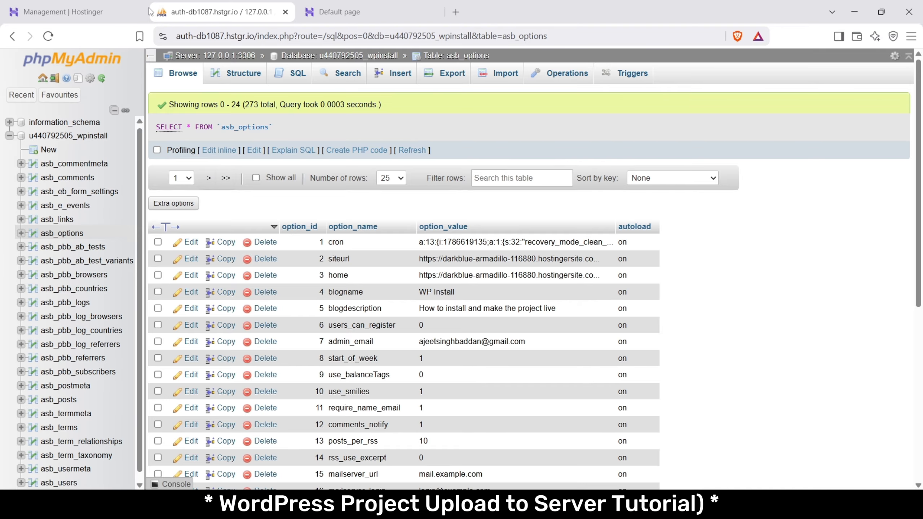
Close phpMyAdmin and open the website's dashboard in Hostinger.
left_click(102, 12)
left_click(274, 15)
left_click(285, 11)
left_click(74, 10)
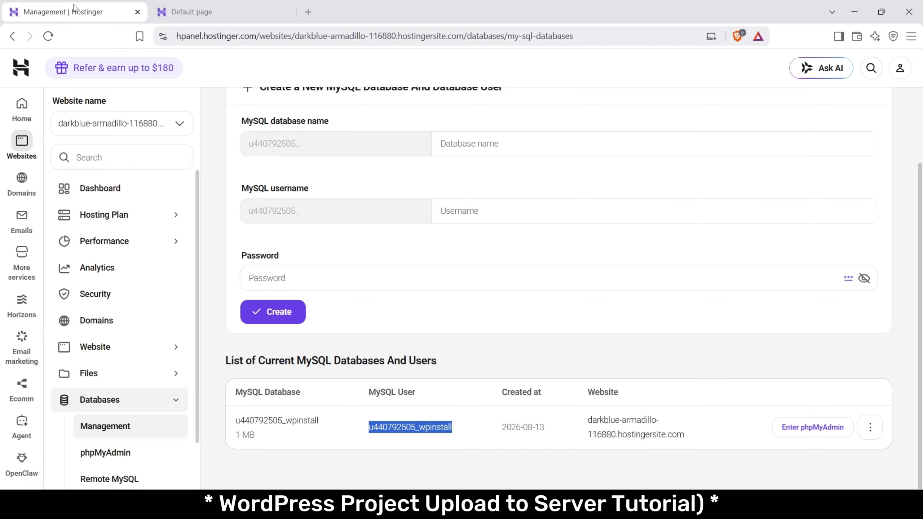
scroll(472, 318, "up", 3)
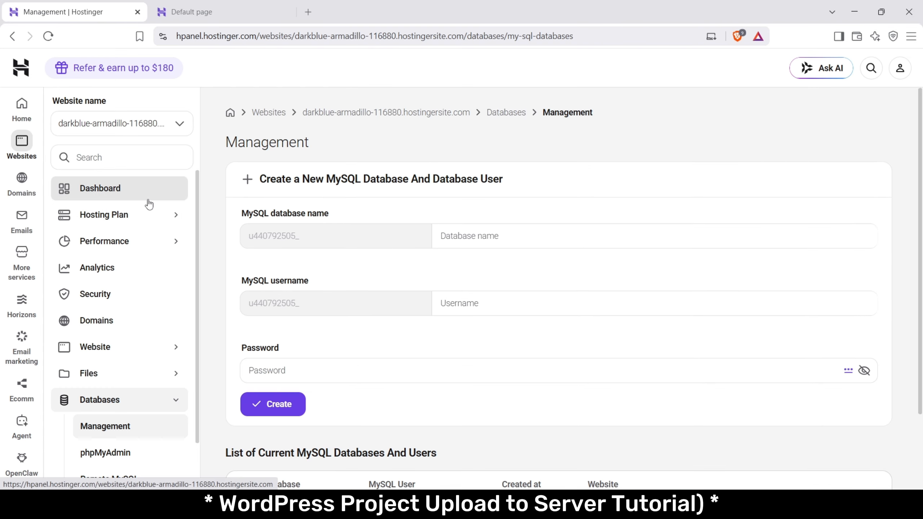
left_click(170, 190)
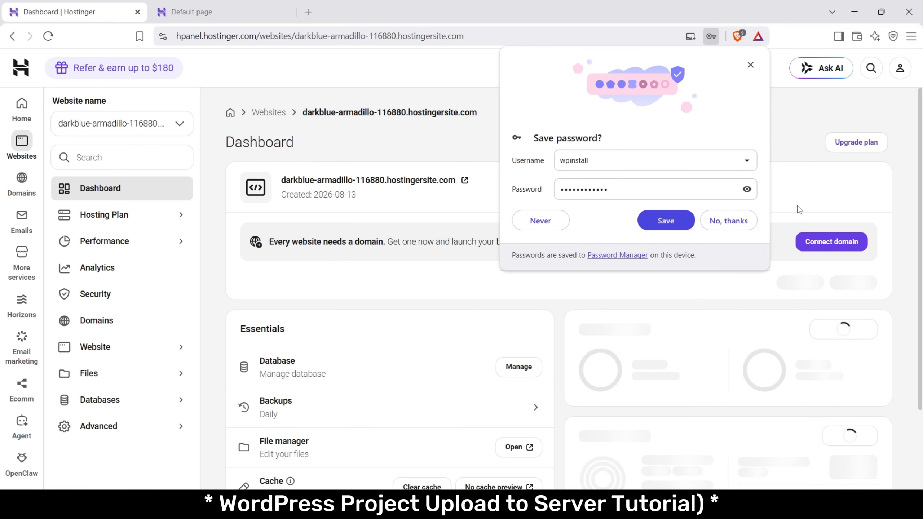
Open the site's file manager from the Hostinger dashboard and select the wpinstall zip archive in the local wpinstall folder.
left_click(741, 220)
scroll(574, 265, "down", 3)
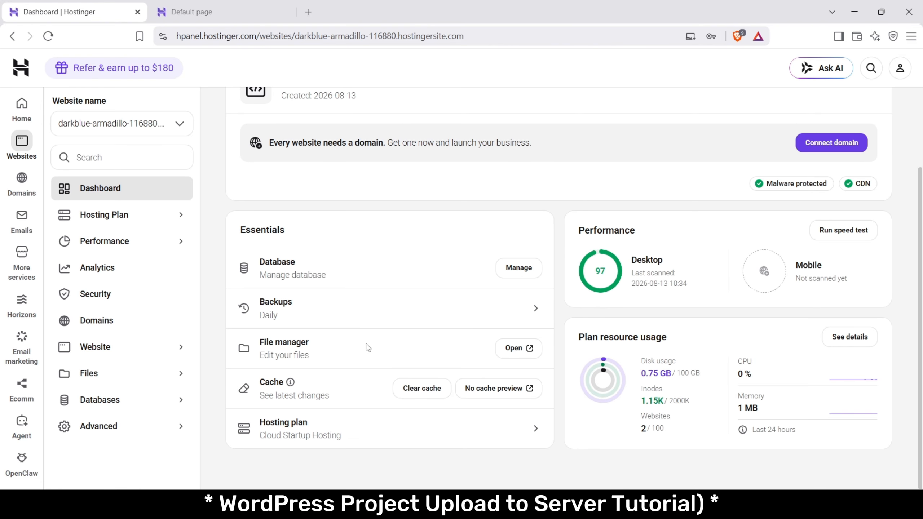
left_click(519, 348)
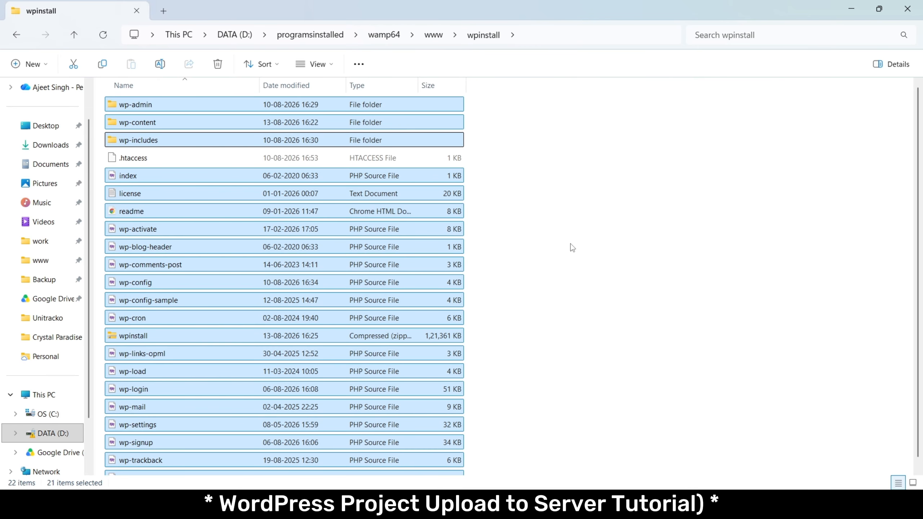
left_click(570, 244)
left_click(192, 334)
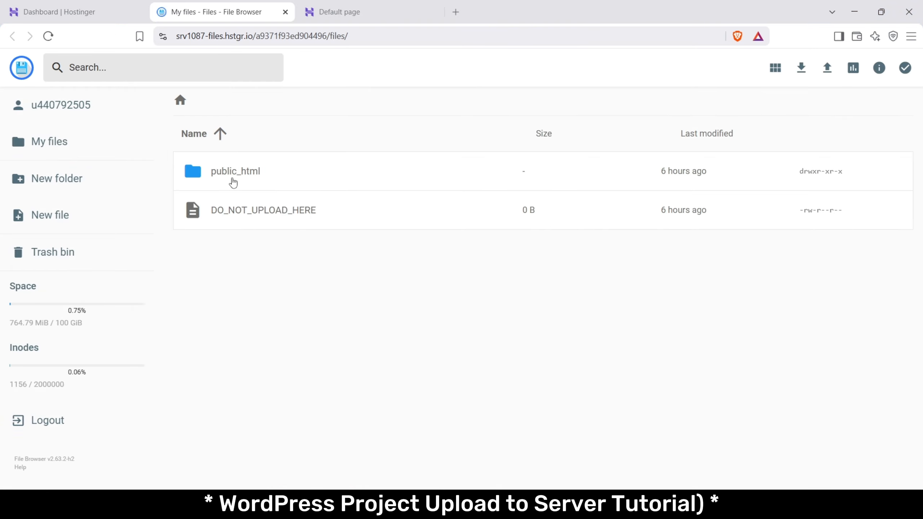
Open the public_html folder on the server and delete default.php from it.
double_click(287, 171)
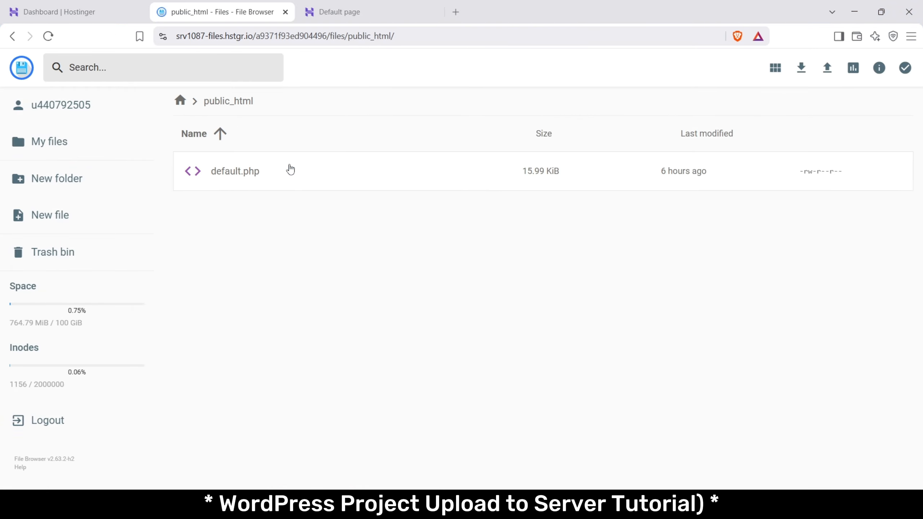
right_click(286, 171)
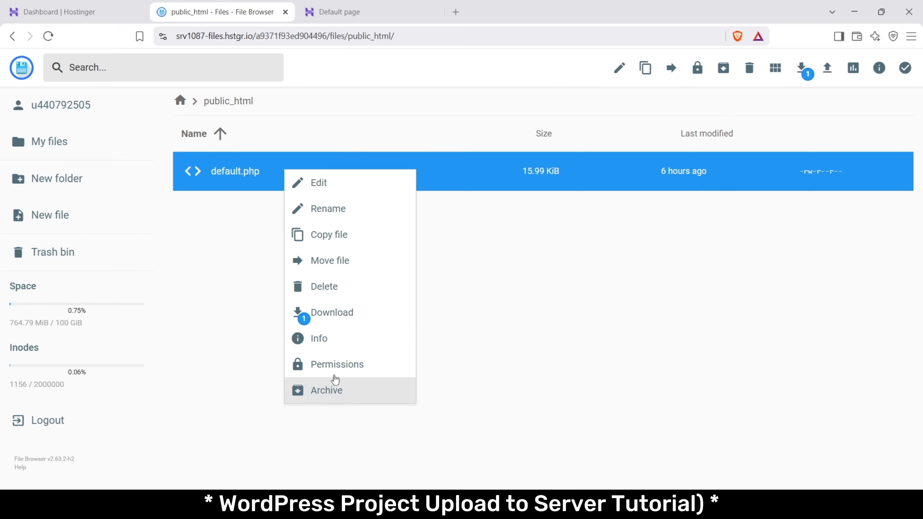
left_click(340, 289)
left_click(549, 294)
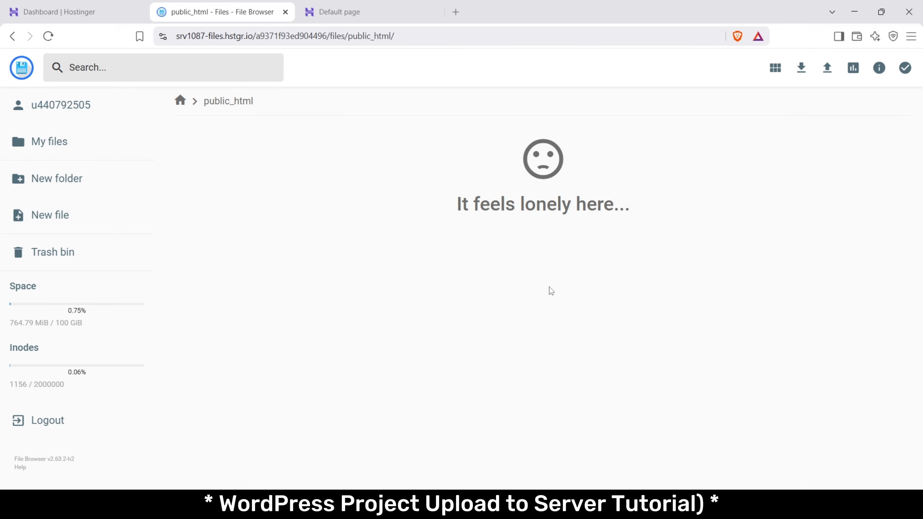
Upload the local wpinstall.zip into public_html and extract it there into a folder named 123.
left_click(828, 68)
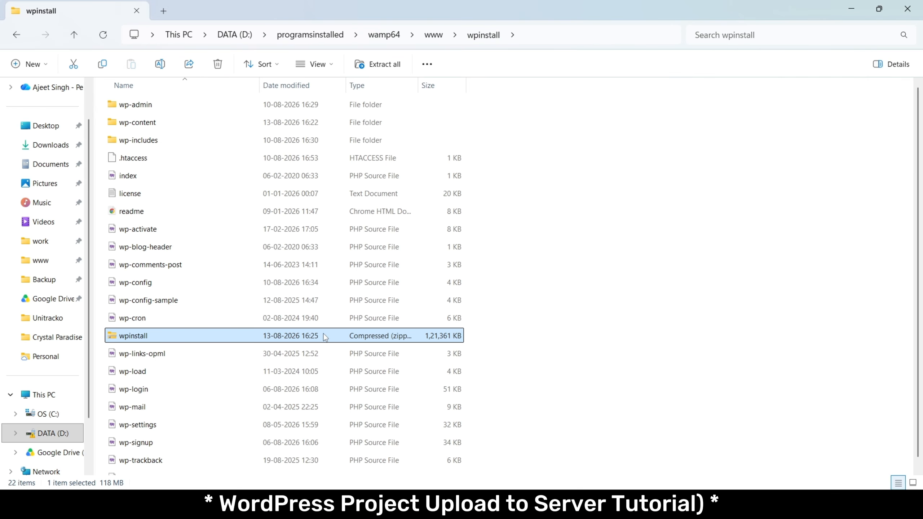
left_click_drag(323, 336, 428, 278)
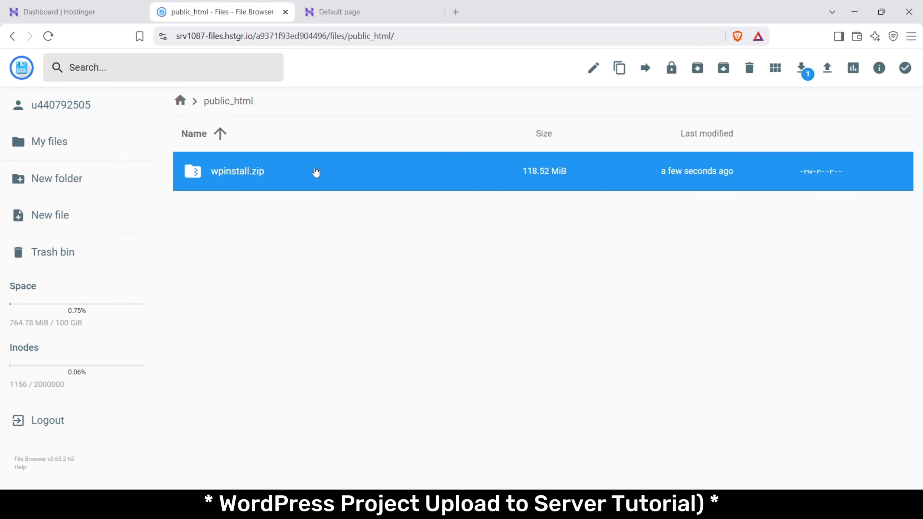
right_click(300, 171)
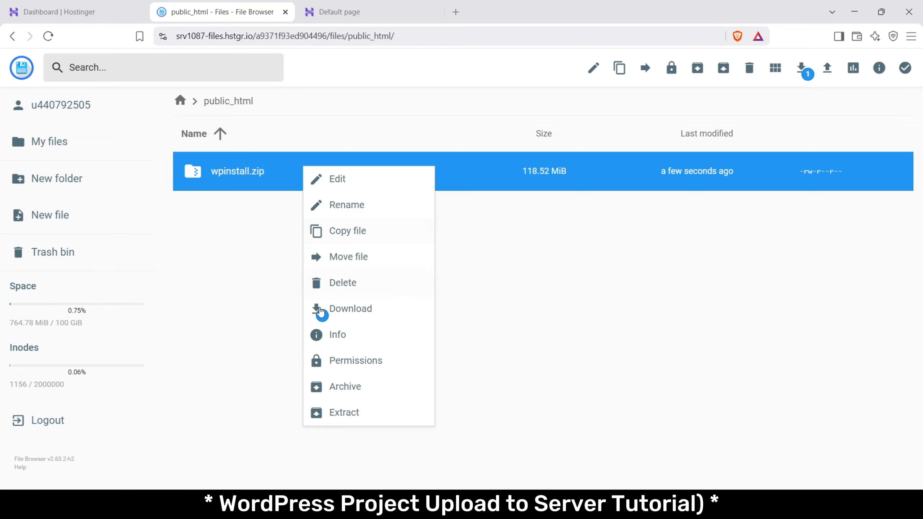
left_click(338, 415)
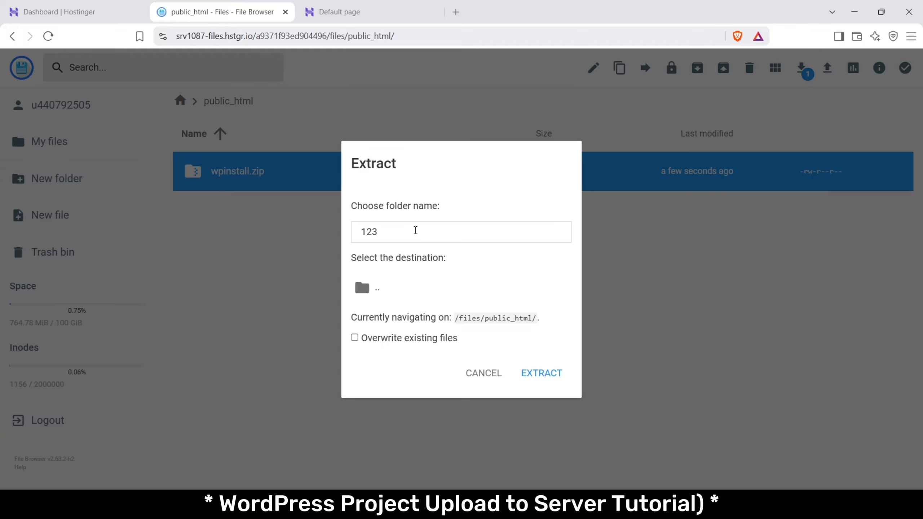
left_click(541, 373)
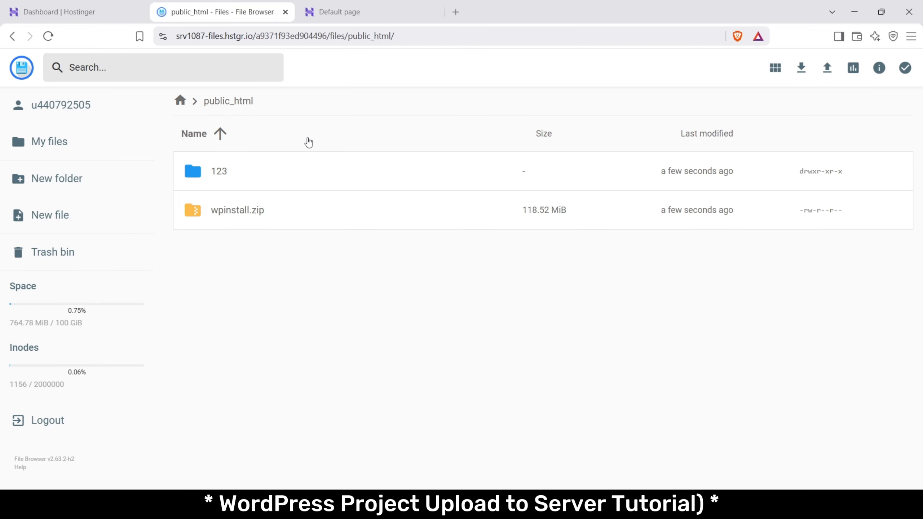
Delete the uploaded wpinstall.zip archive from public_html.
right_click(279, 216)
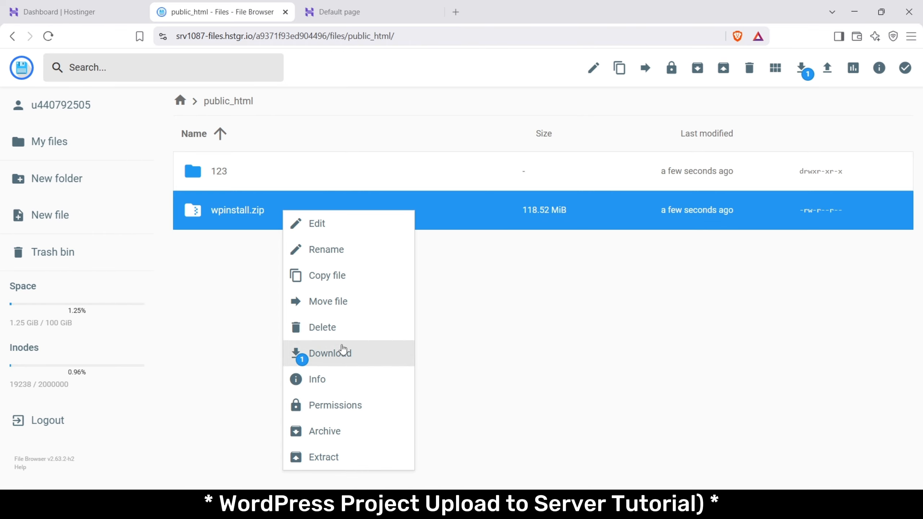
left_click(344, 329)
left_click(545, 297)
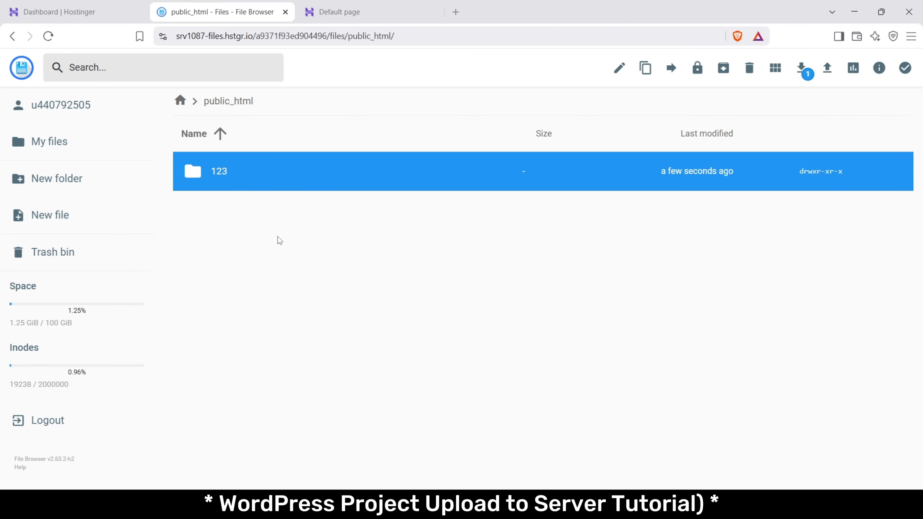
Select all extracted files and folders inside 123 and move them up to /files/public_html/.
double_click(239, 172)
left_click(264, 173)
scroll(285, 260, "down", 10)
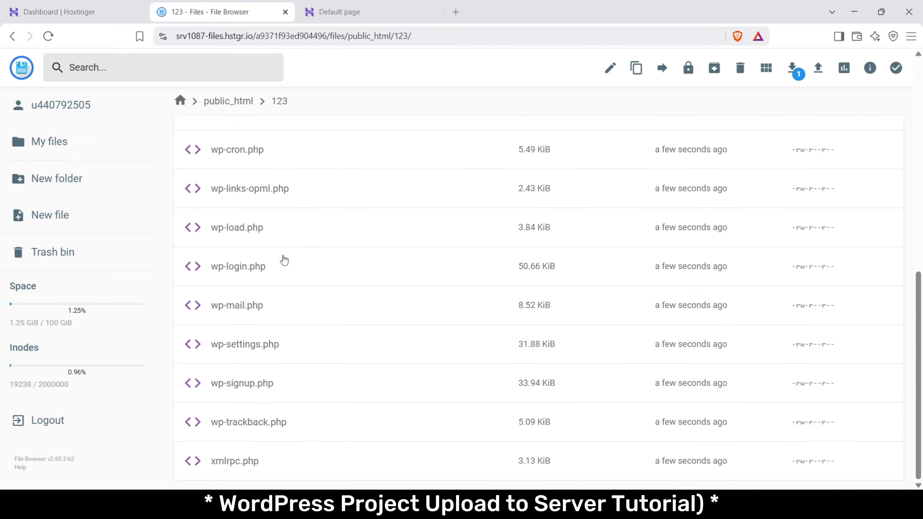
left_click(298, 461, "shift")
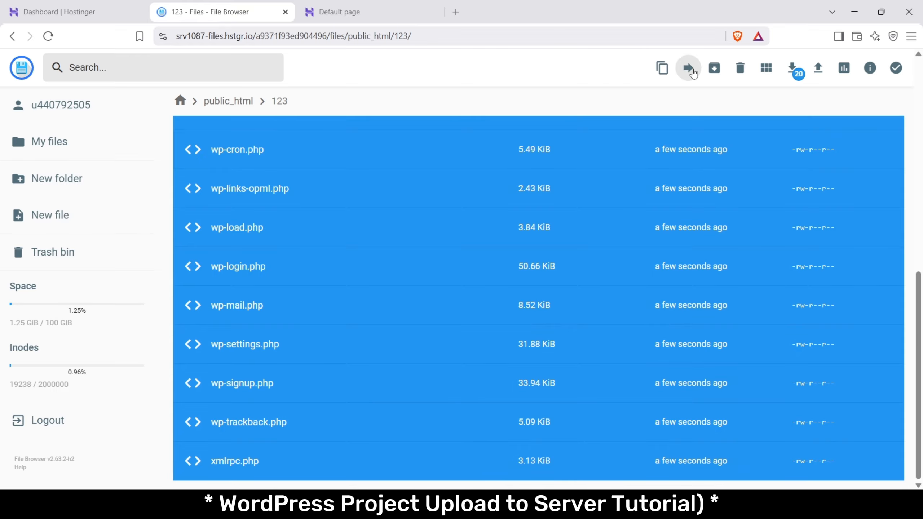
left_click(691, 69)
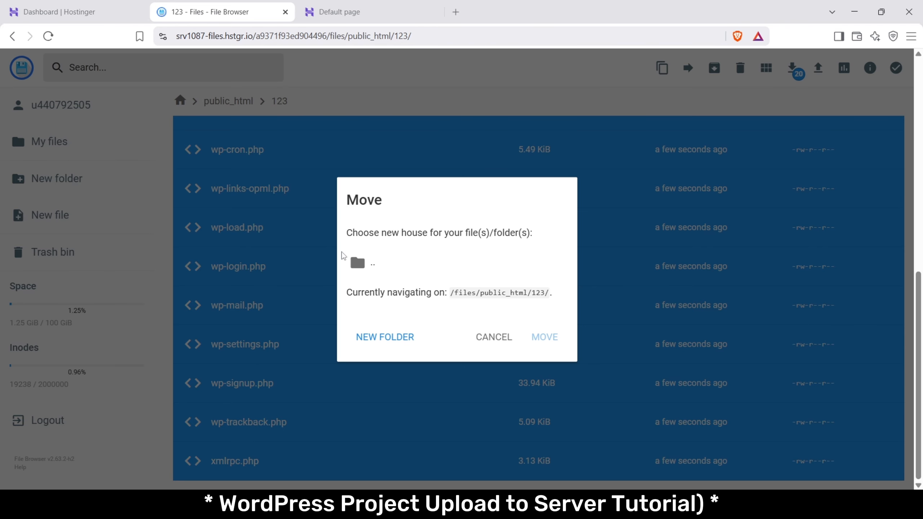
double_click(364, 265)
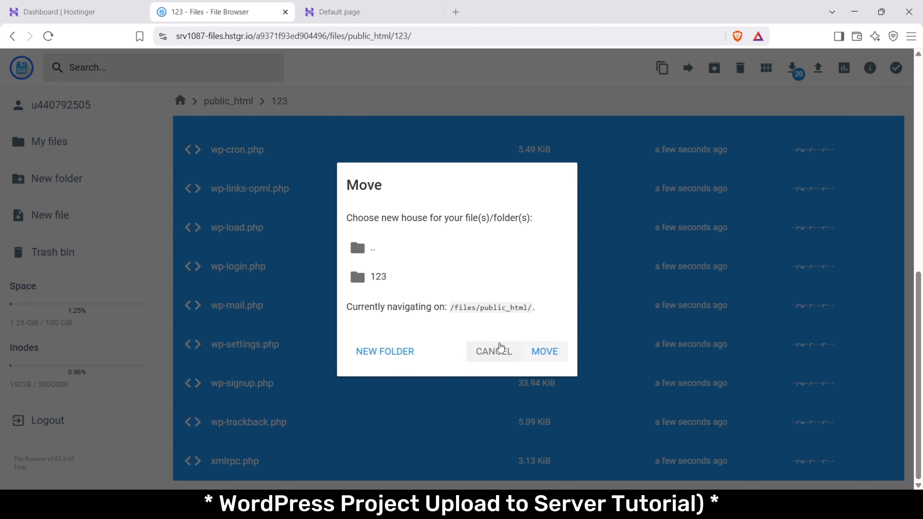
left_click_drag(455, 309, 527, 309)
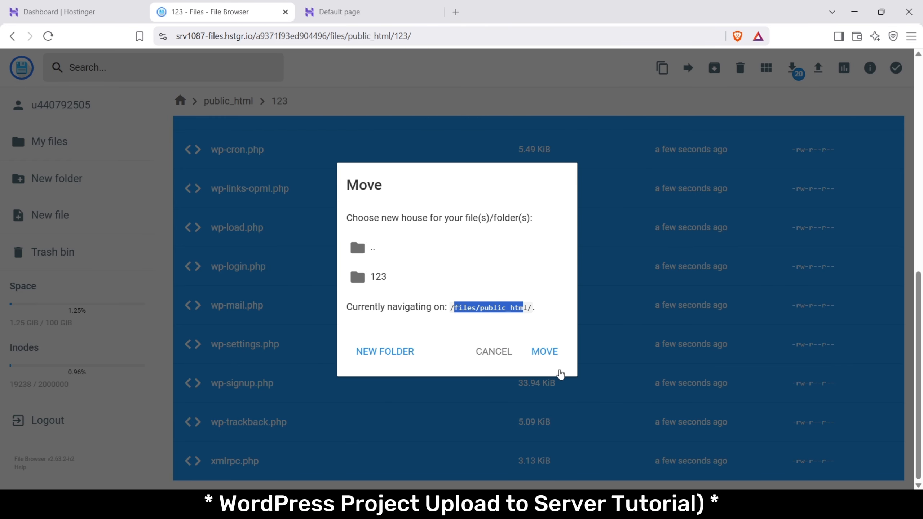
left_click(559, 352)
Return to public_html and delete the emptied 123 folder.
left_click(228, 100)
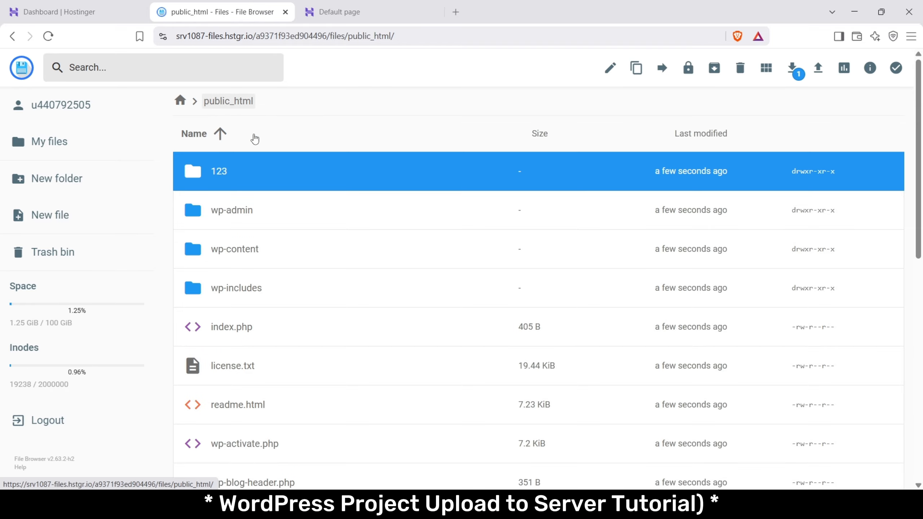
right_click(264, 173)
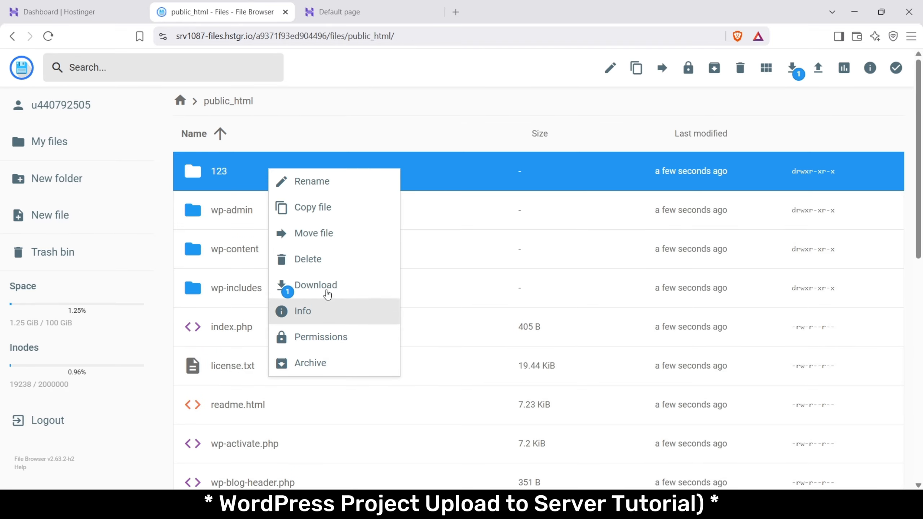
left_click(335, 262)
left_click(518, 295)
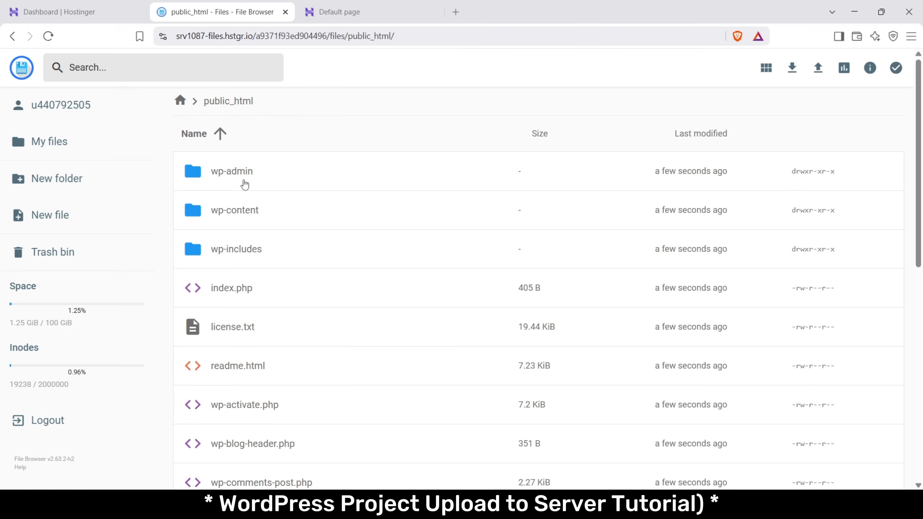
Find wp-config.php among the moved WordPress files in public_html and open it for editing.
scroll(262, 367, "down", 5)
scroll(230, 154, "up", 5)
scroll(325, 297, "down", 5)
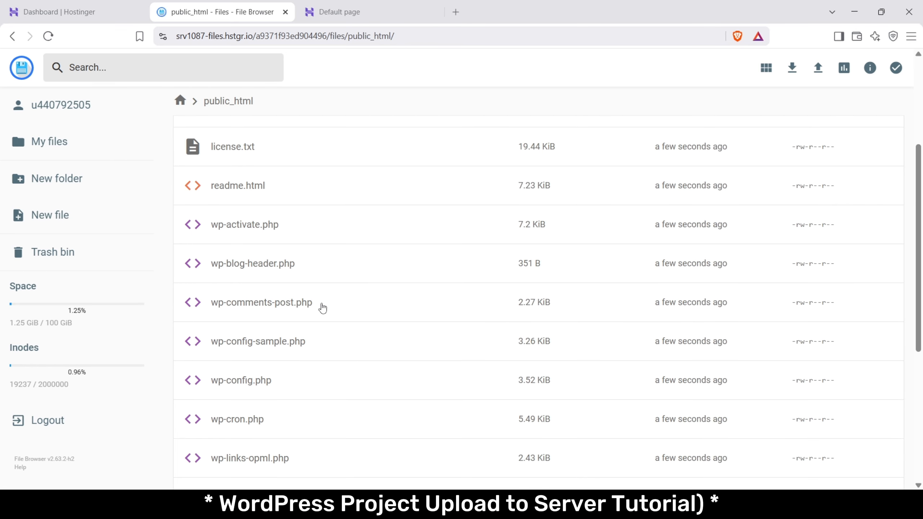
left_click(347, 384)
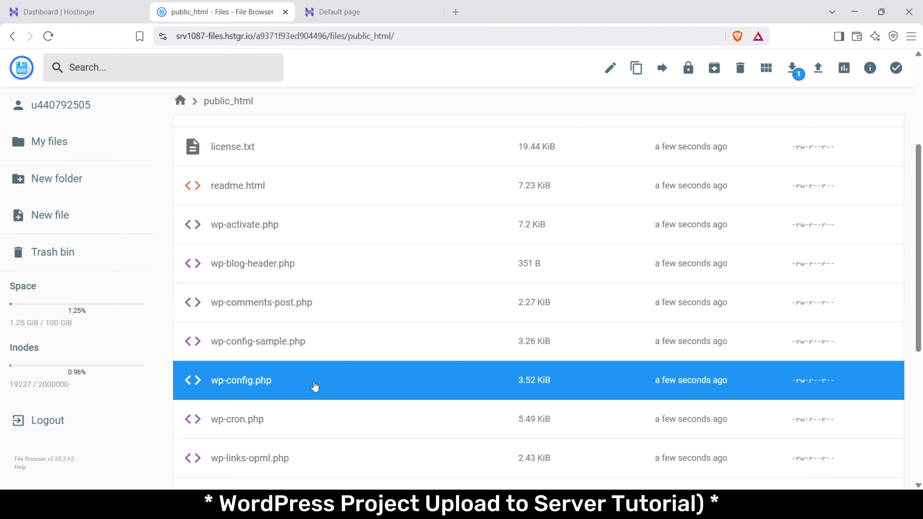
right_click(315, 384)
left_click(352, 391)
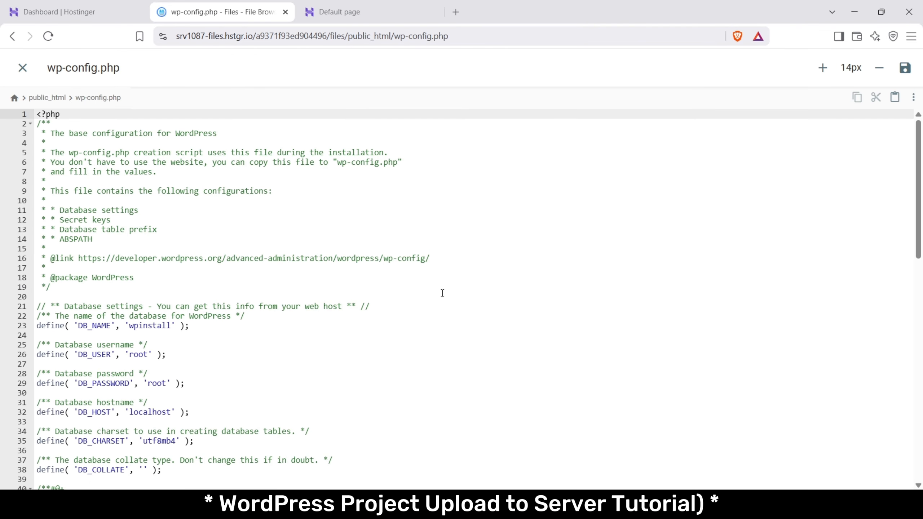
Replace the DB_NAME value in wp-config.php with the server database name copied from the Sublime Text notes.
scroll(442, 293, "down", 2)
left_click_drag(77, 253, 121, 253)
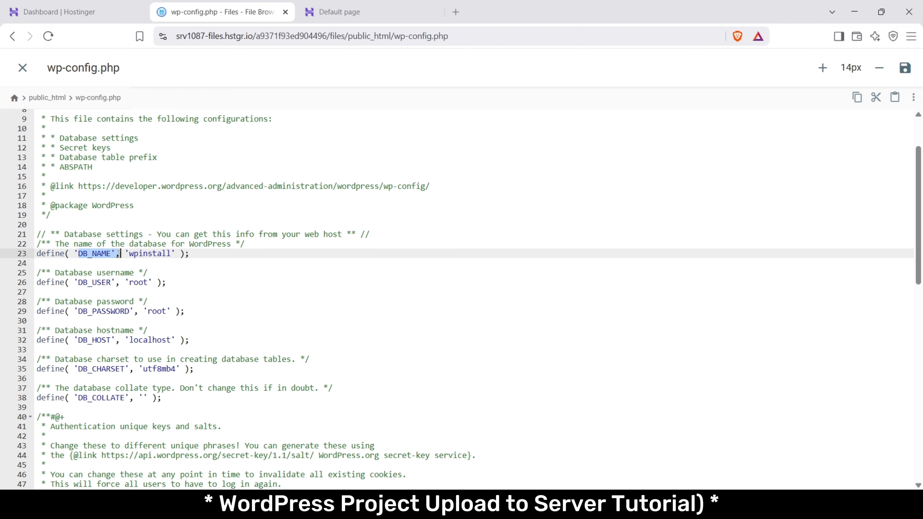
key("alt+Tab")
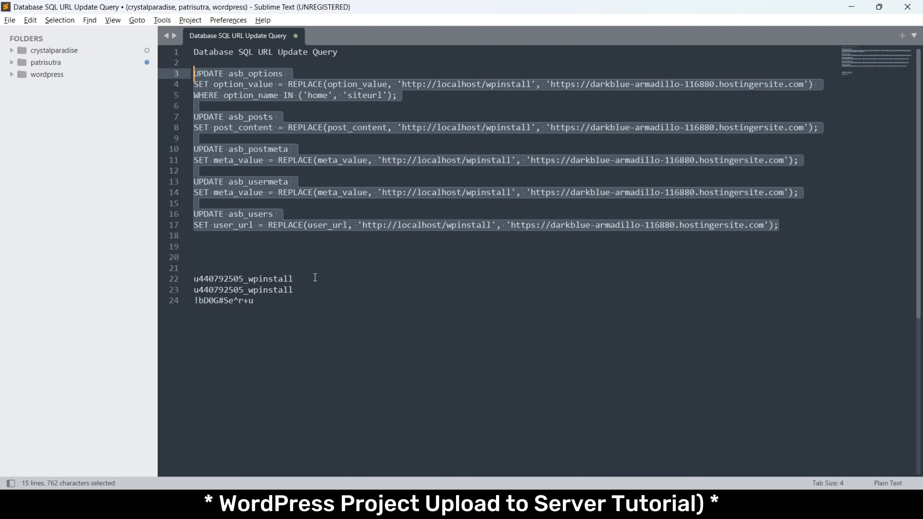
double_click(264, 279)
key("ctrl+c")
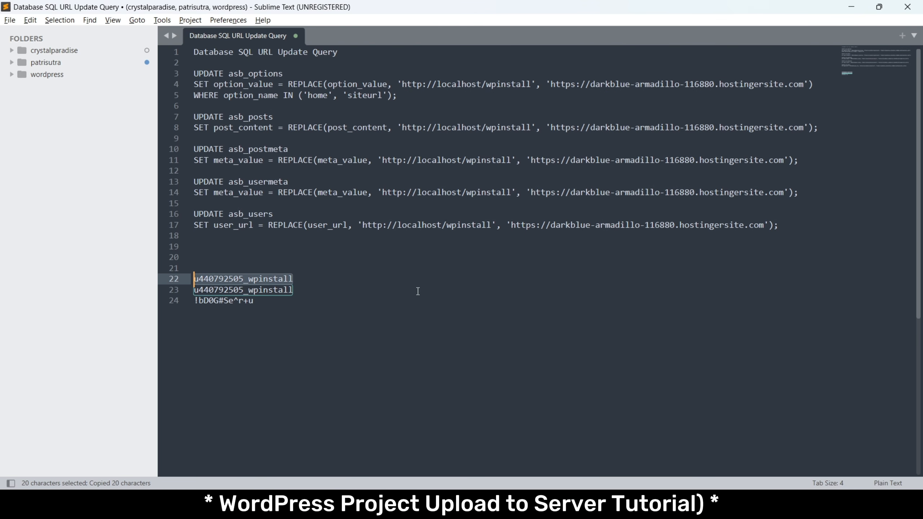
key("alt+Tab")
double_click(142, 253)
key("ctrl+v")
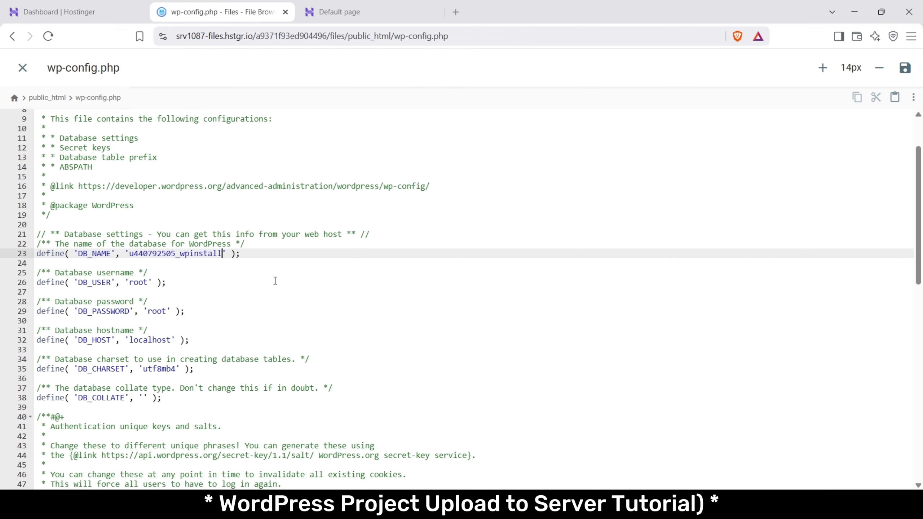
Replace the DB_USER value in wp-config.php with the database username from the Sublime Text notes.
key("alt+Tab")
left_click_drag(294, 289, 194, 290)
key("alt+Tab")
double_click(139, 282)
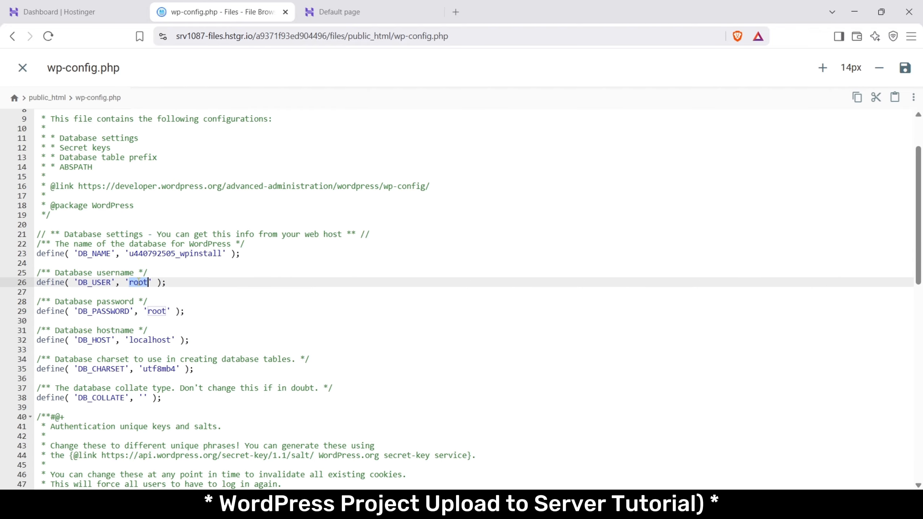
key("ctrl+v")
Replace the DB_PASSWORD value in wp-config.php with the database password from the Sublime Text notes.
key("alt+Tab")
left_click_drag(263, 301, 182, 306)
key("alt+Tab")
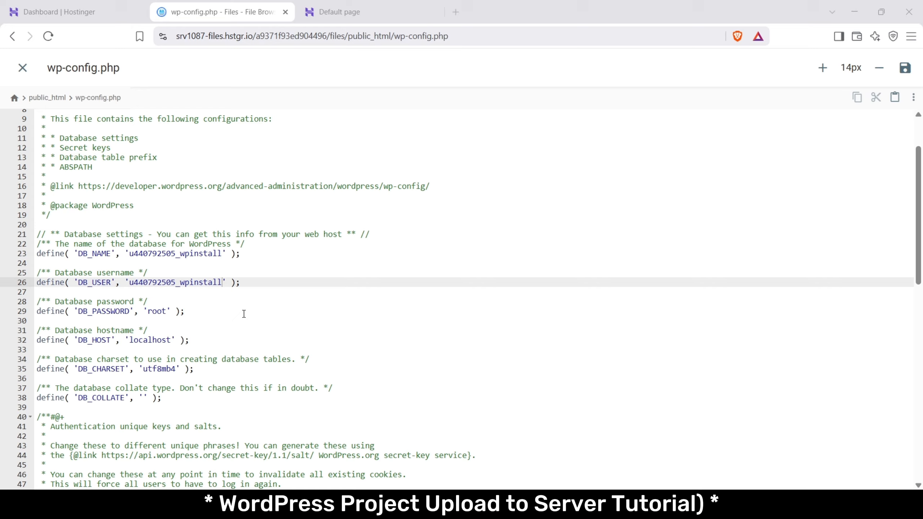
left_click(157, 312)
double_click(158, 311)
key("ctrl+v")
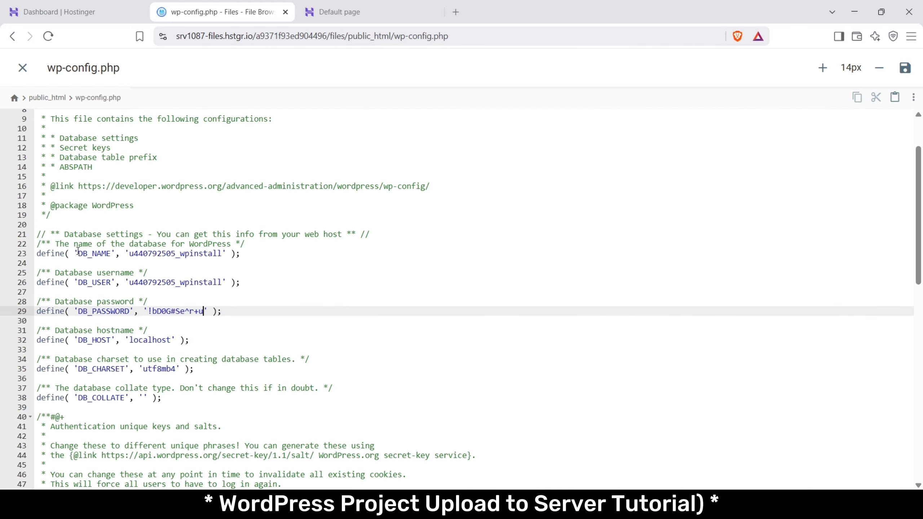
Review the three updated database settings, save wp-config.php and close the editor.
left_click_drag(78, 251, 225, 309)
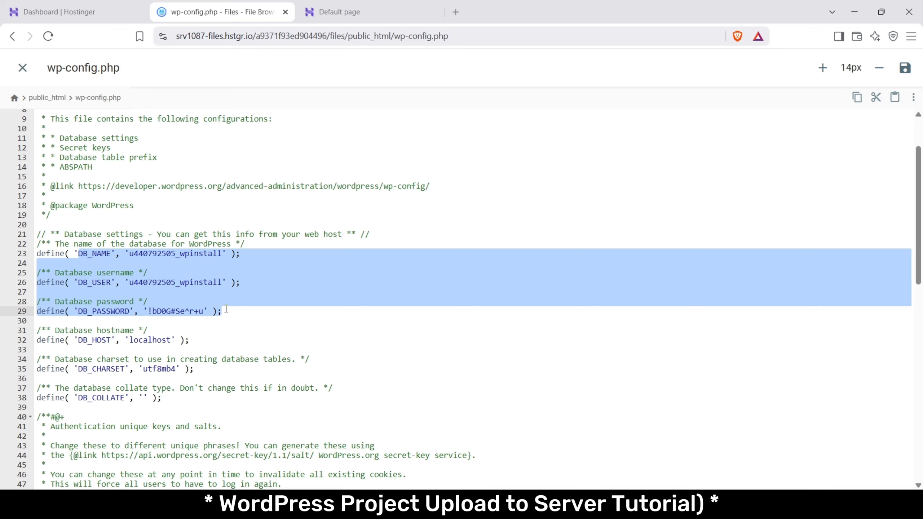
left_click(907, 70)
left_click(23, 67)
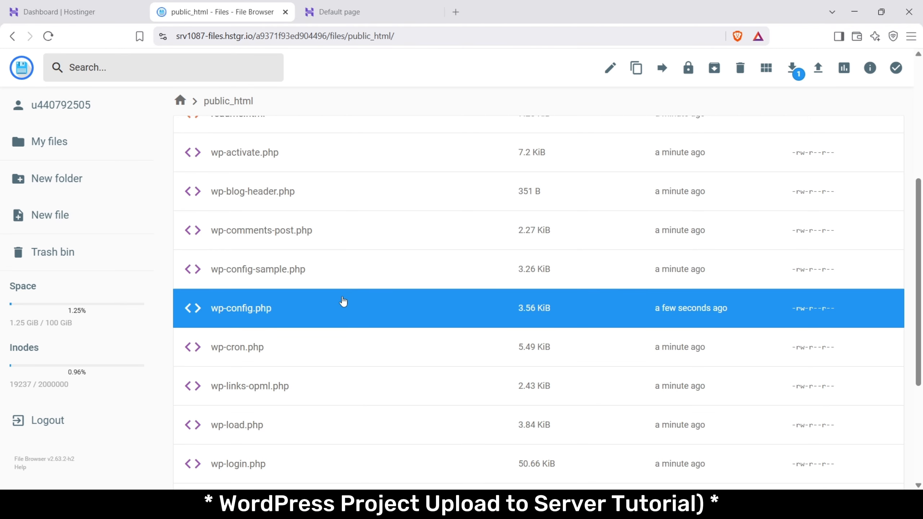
Reload the live site's page in its browser tab to check the migrated website.
left_click(348, 11)
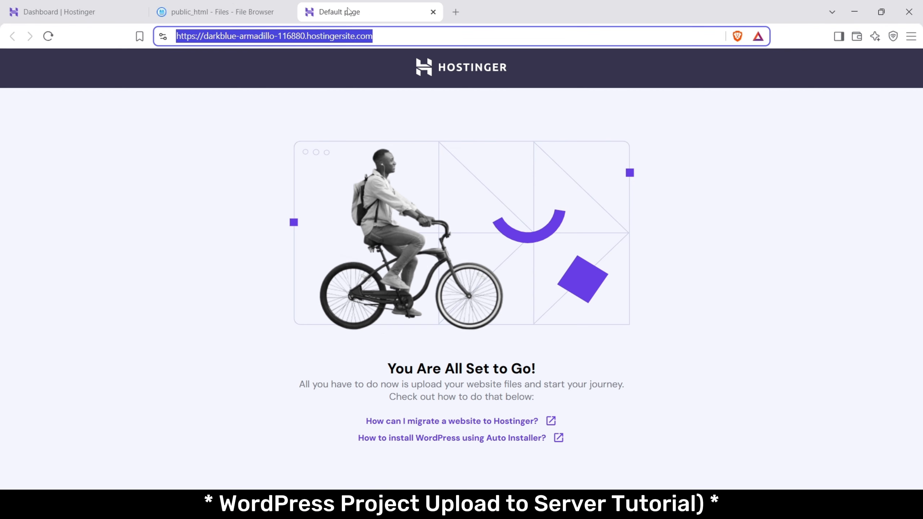
left_click(50, 38)
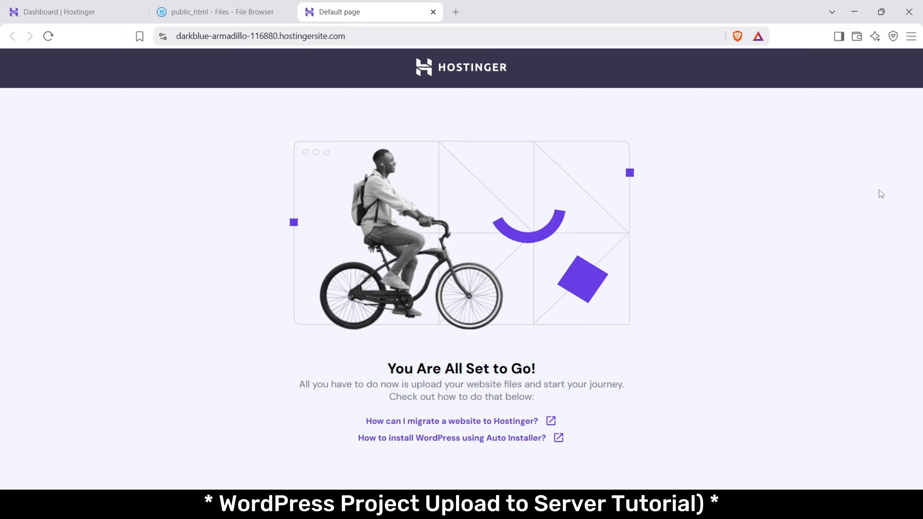
Reload the live site and look through the homepage sections to check how the migrated content displays.
key("F5")
scroll(420, 218, "down", 15)
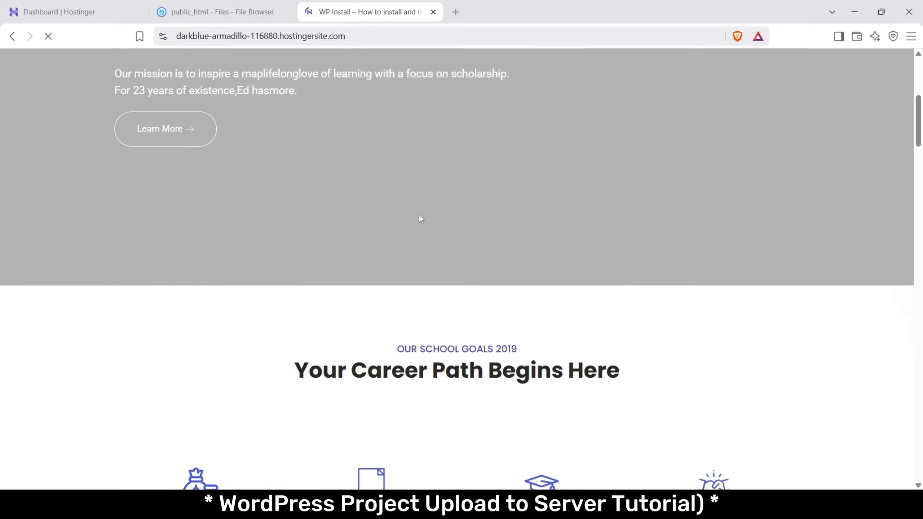
scroll(421, 218, "down", 8)
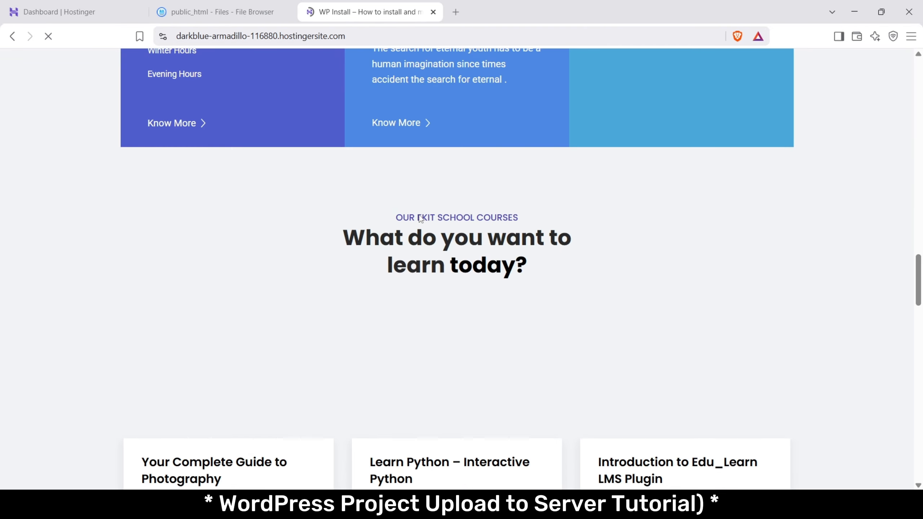
scroll(420, 218, "up", 15)
scroll(421, 219, "up", 5)
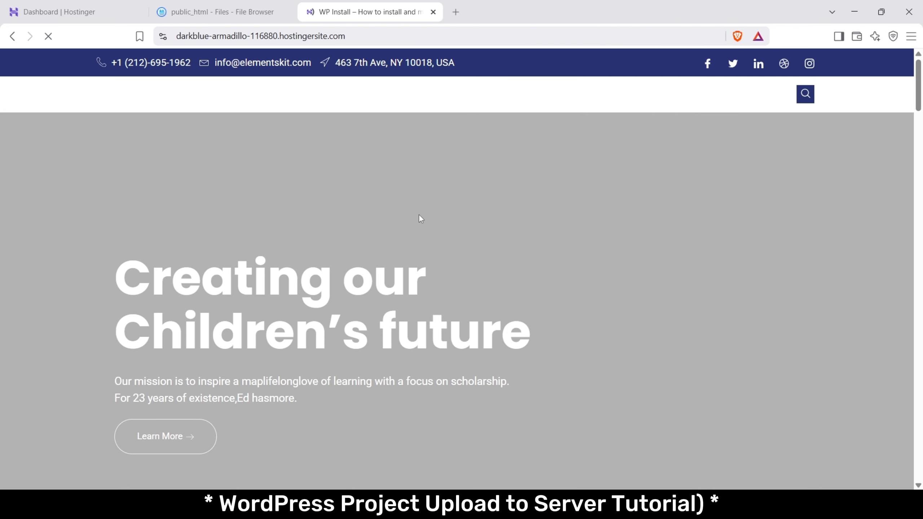
Open the live site's WordPress admin login page by adding /wp-admin to the domain address.
left_click(407, 39)
left_click(455, 36)
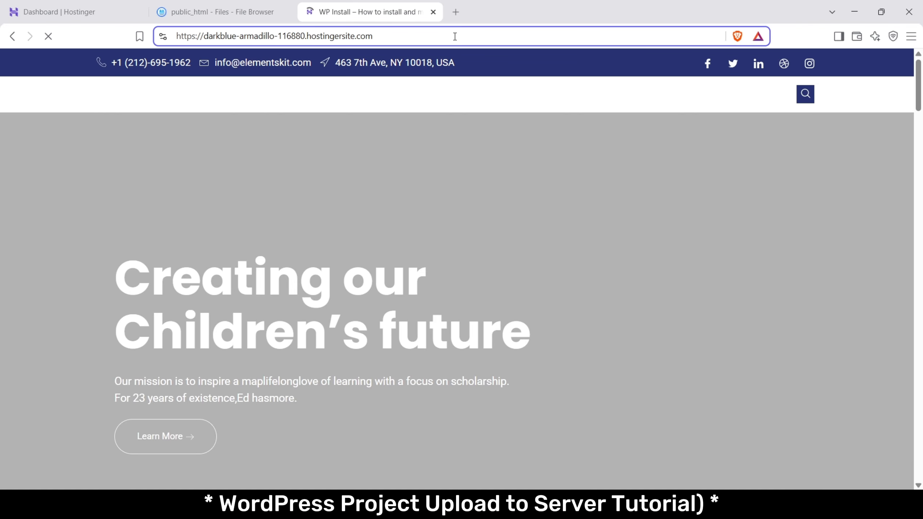
type("/wp-admin")
key("Return")
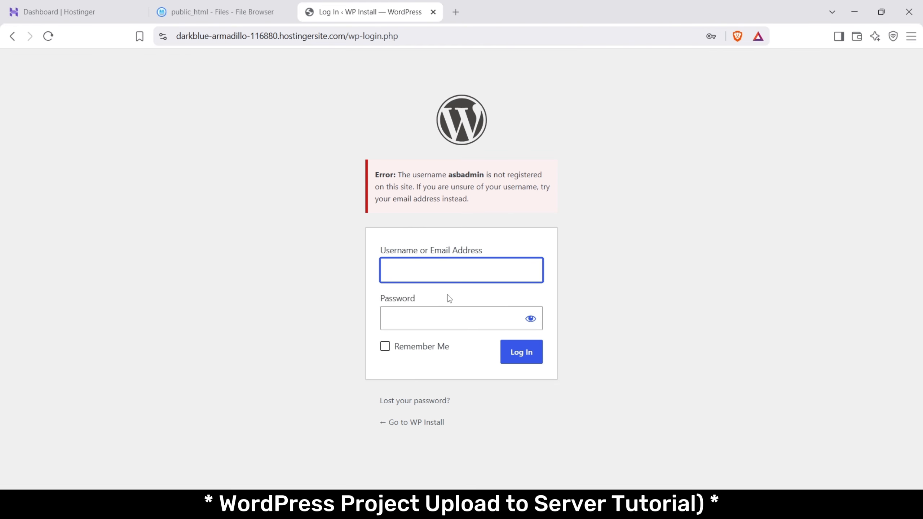
Log in to the WordPress dashboard with the administrator username and password, and decline saving the password in the browser.
type("ad")
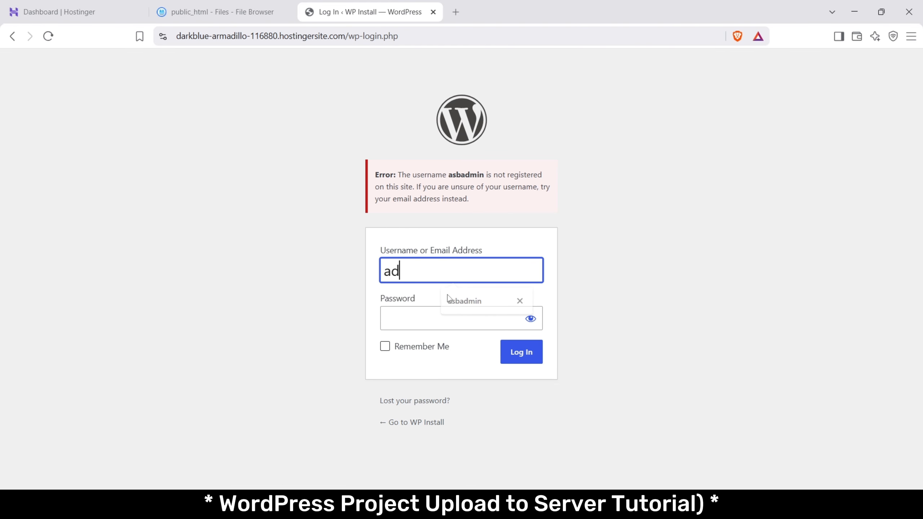
type("minasb")
key("Tab")
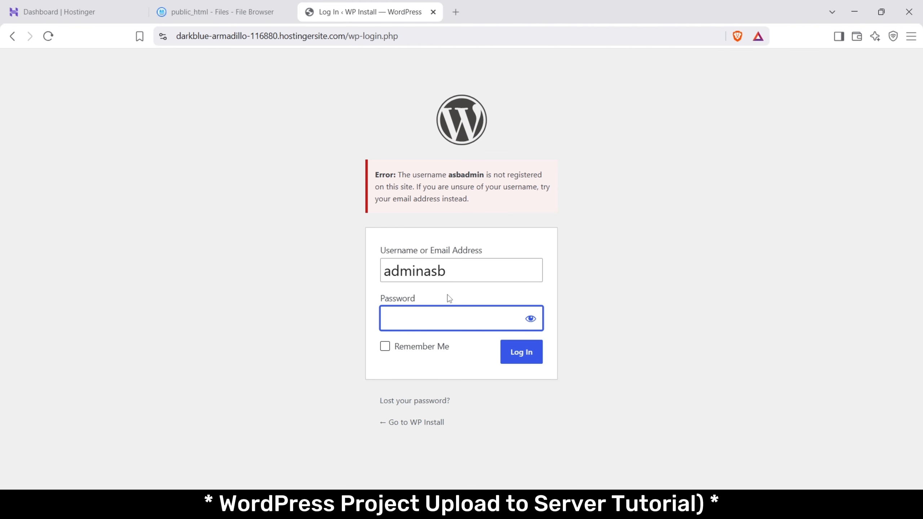
type("••••••••••••")
key("Return")
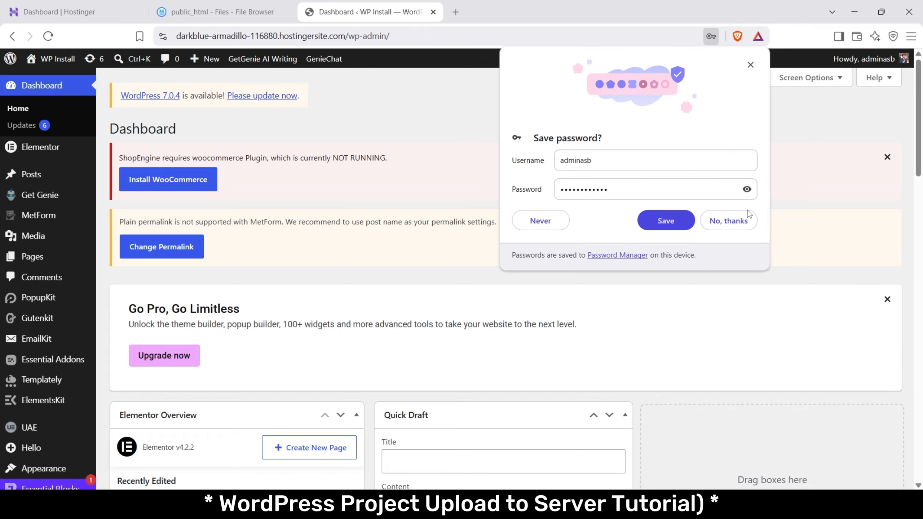
left_click(728, 220)
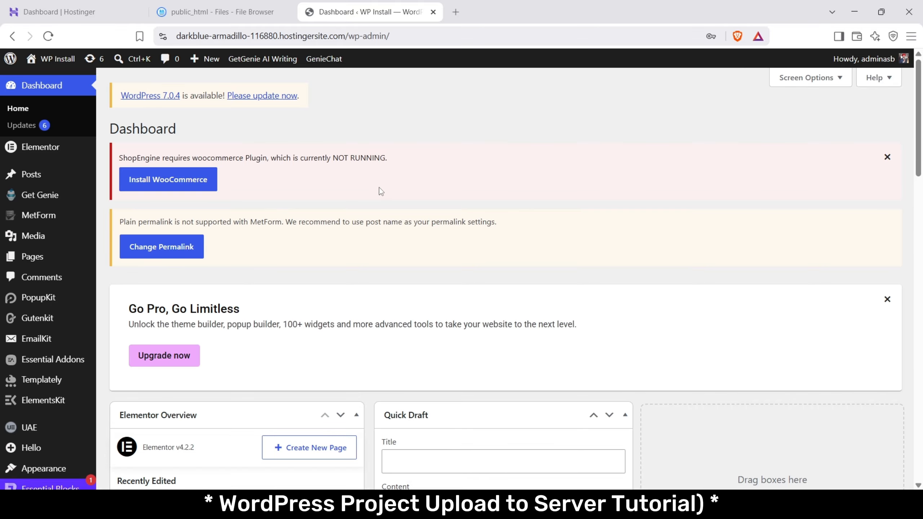
Open the Replace URL settings in Elementor's editor tools.
mouse_move(22, 147)
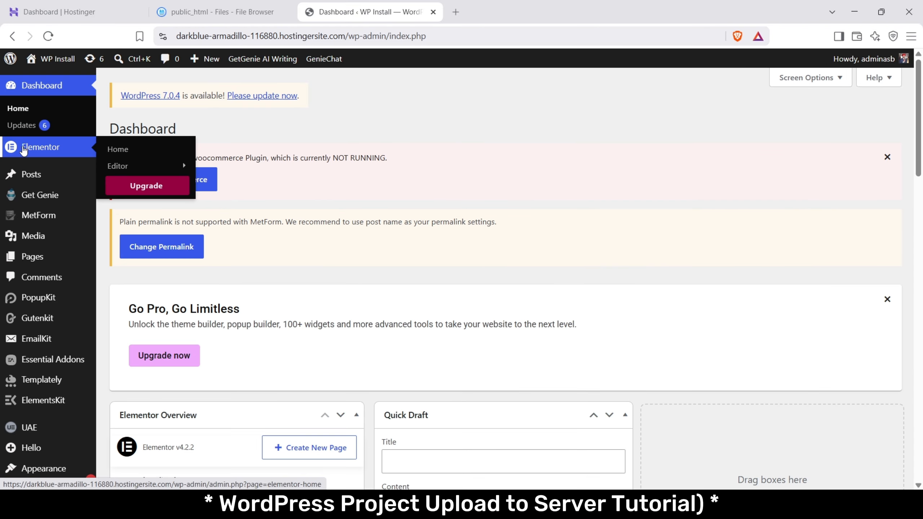
mouse_move(145, 164)
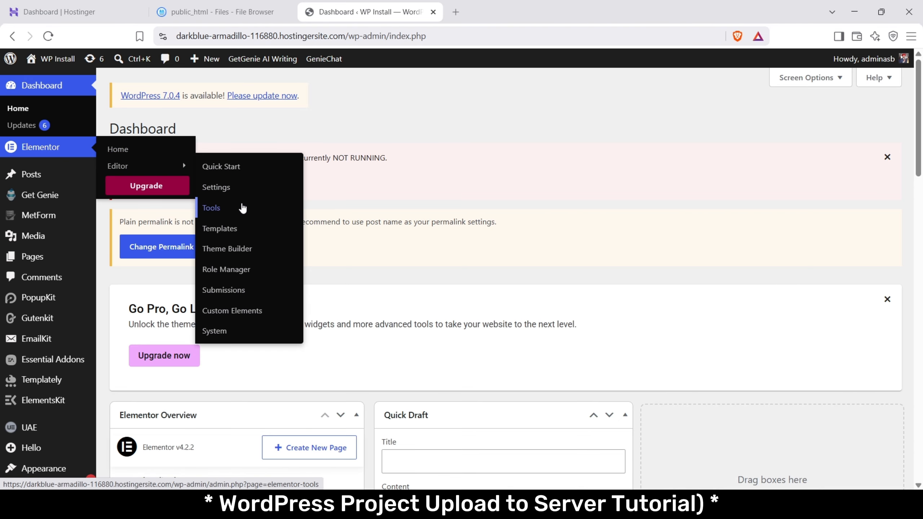
left_click(242, 208)
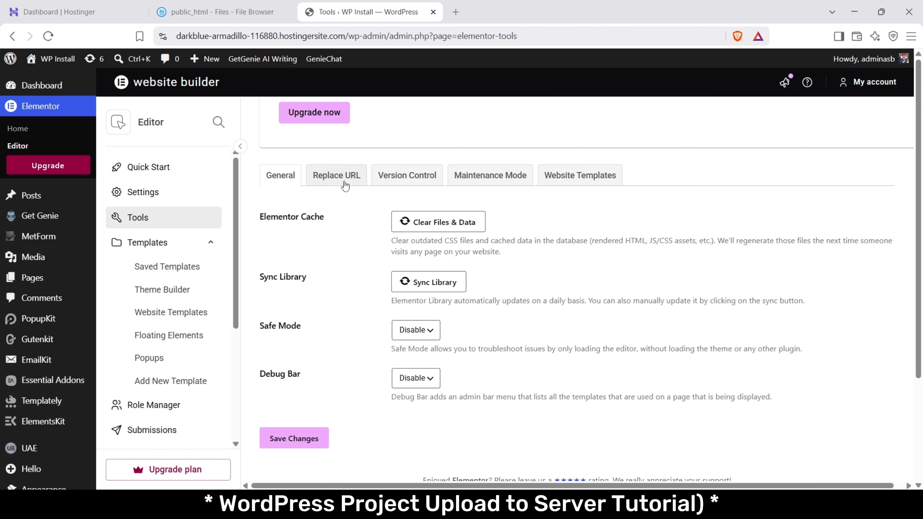
left_click(326, 181)
scroll(450, 269, "down", 1)
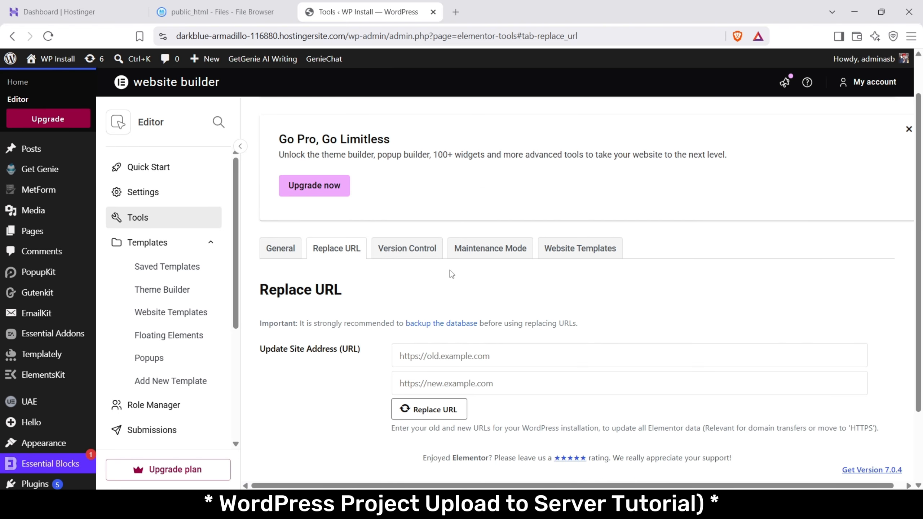
key("alt+Tab")
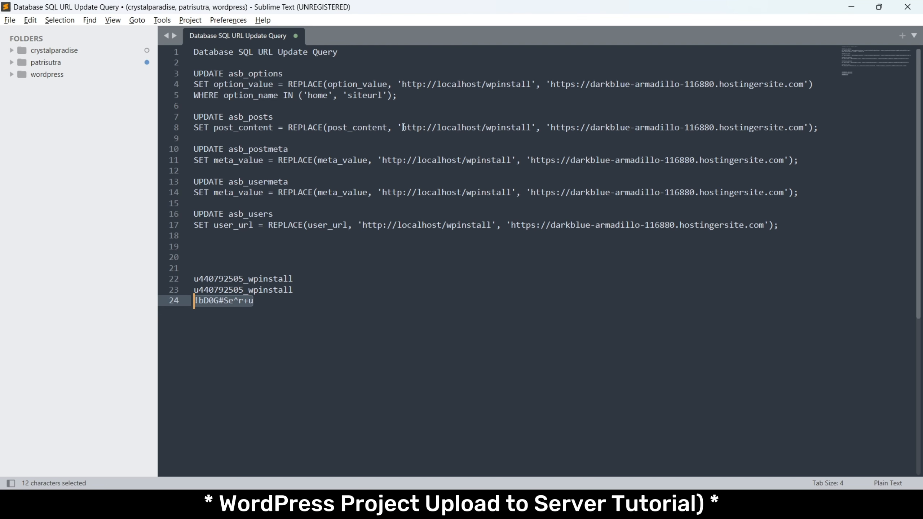
left_click_drag(402, 127, 534, 129)
key("ctrl+c")
key("alt+Tab")
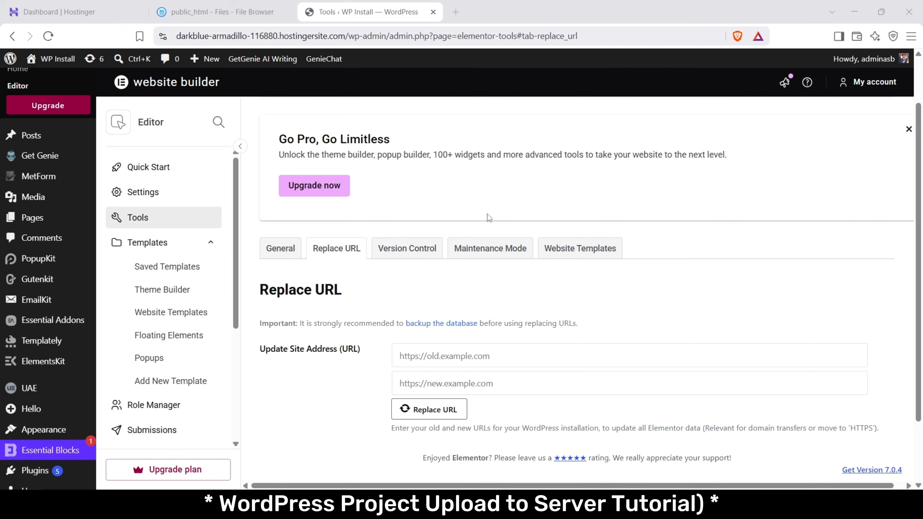
left_click(461, 358)
key("ctrl+v")
key("alt+Tab")
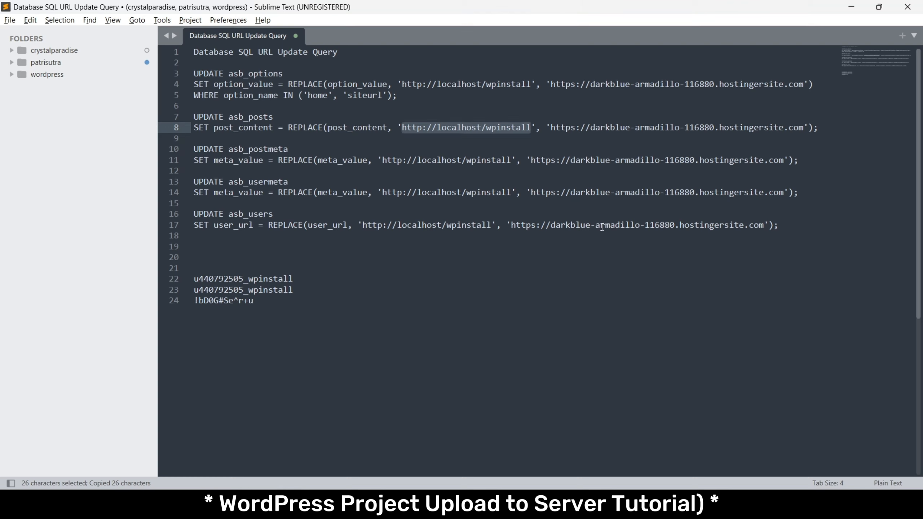
left_click_drag(552, 126, 803, 128)
key("ctrl+c")
key("alt+Tab")
left_click(461, 384)
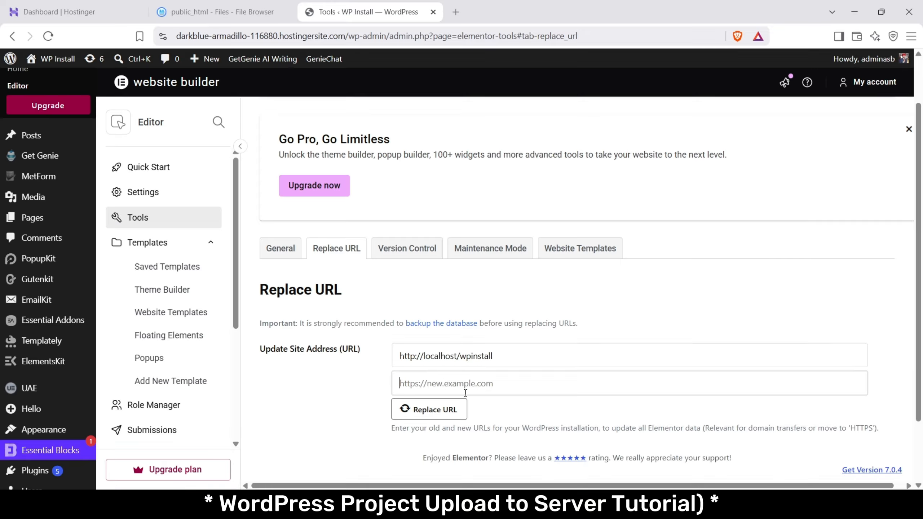
key("ctrl+v")
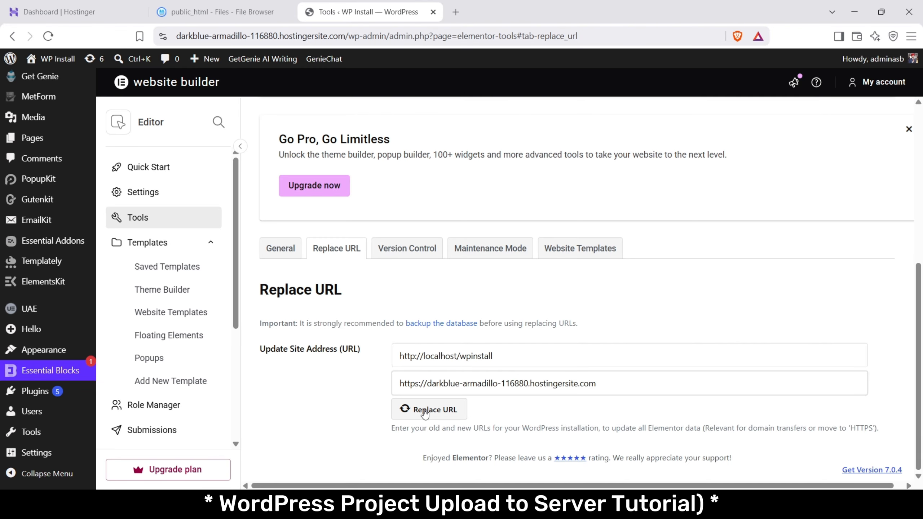
left_click(424, 411)
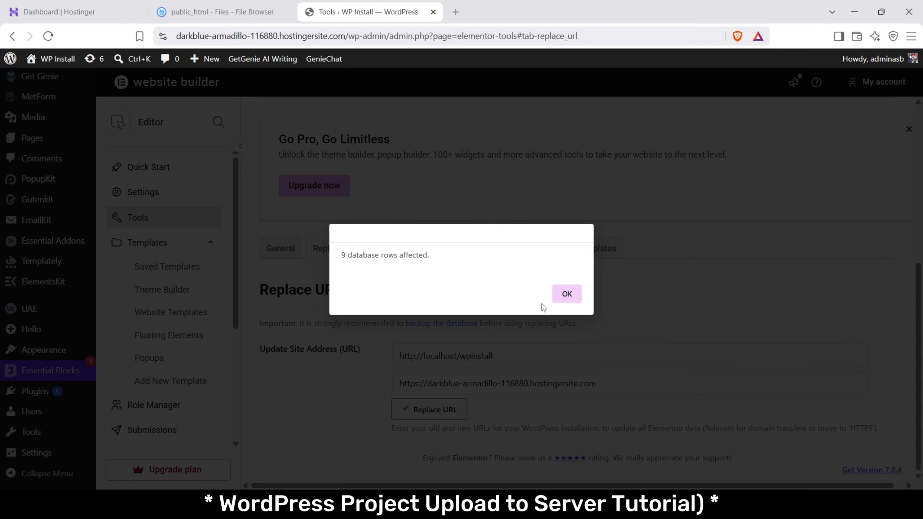
left_click(567, 293)
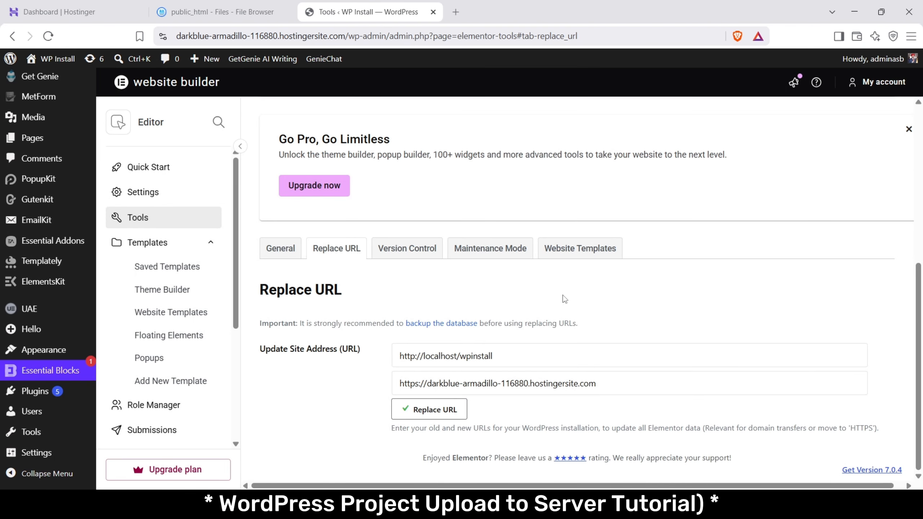
Open the live site in a new browser tab and look through the homepage to check its images.
mouse_move(42, 58)
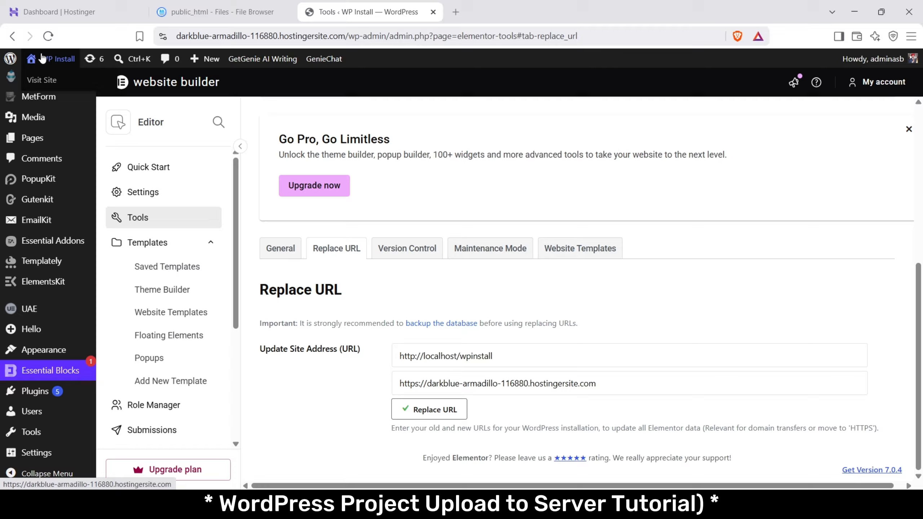
middle_click(49, 81)
left_click(520, 16)
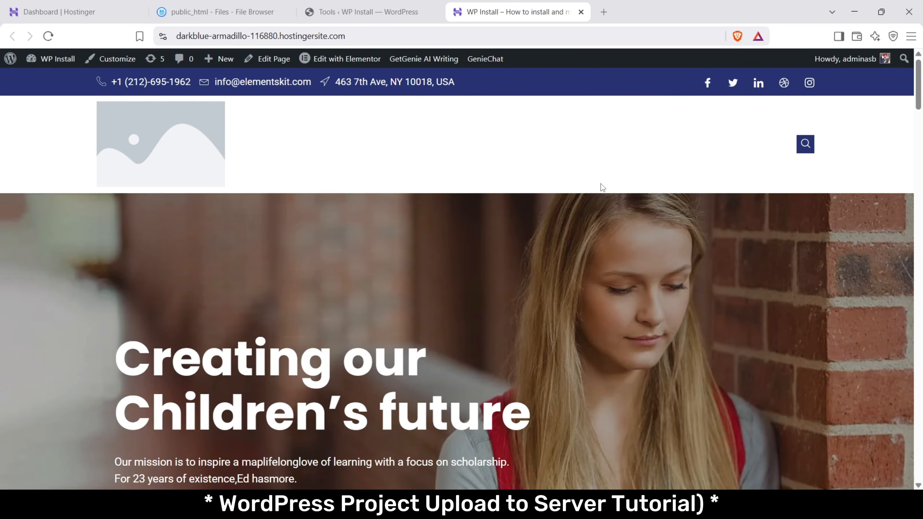
scroll(601, 184, "down", 15)
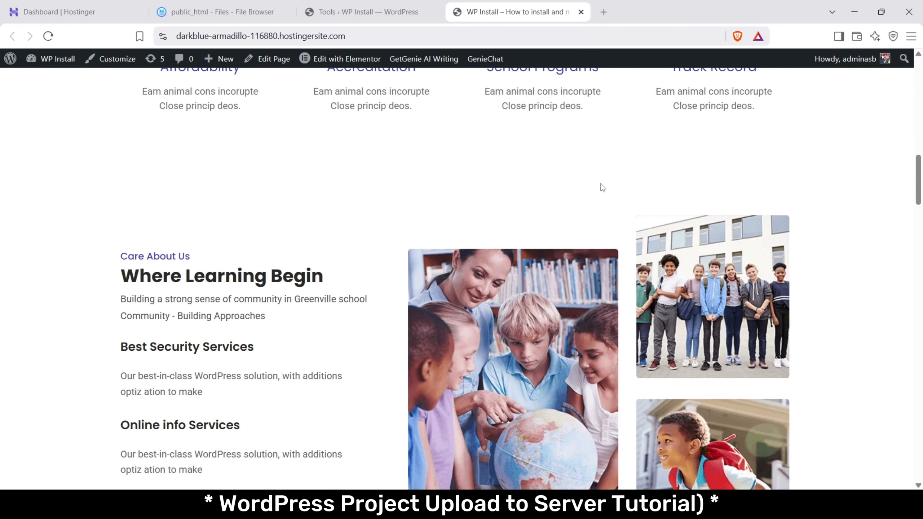
scroll(601, 183, "up", 15)
Inspect the hero banner's background image URL in the developer tools and check the browser console for errors.
right_click(599, 203)
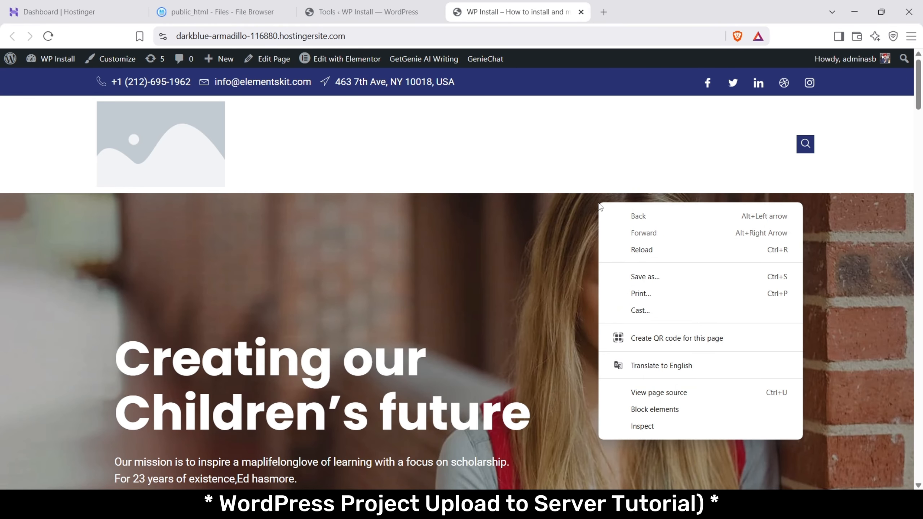
left_click(642, 426)
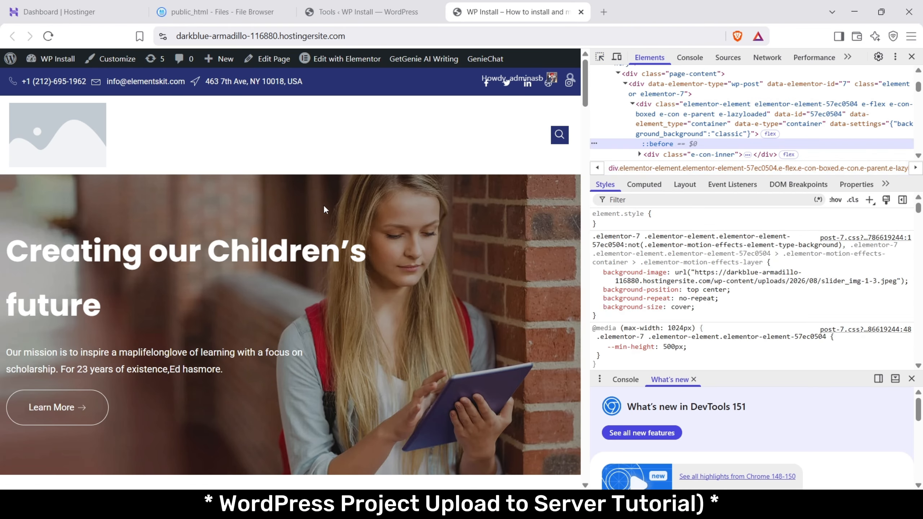
left_click(665, 143)
scroll(732, 316, "down", 4)
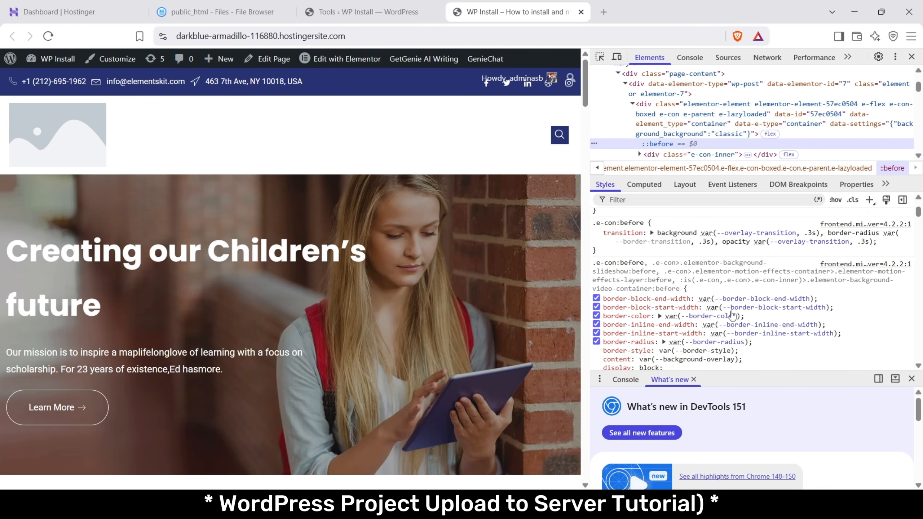
scroll(732, 315, "up", 3)
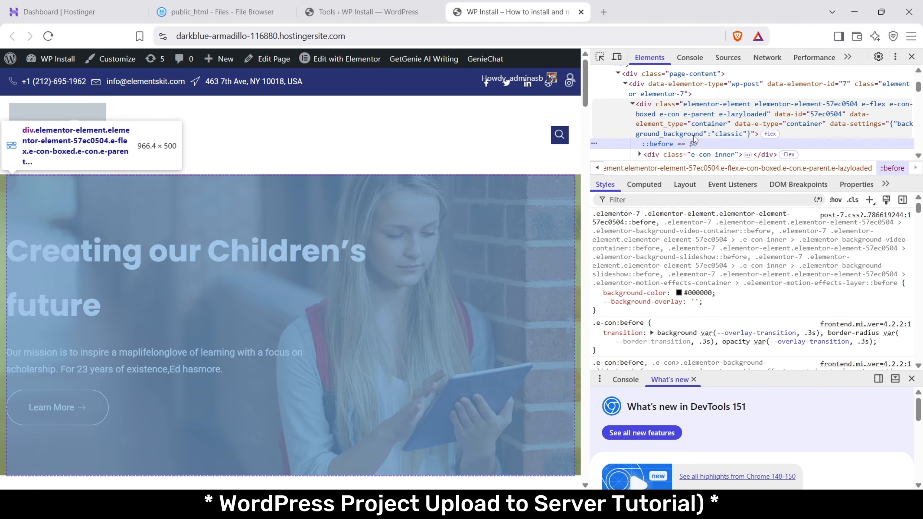
scroll(694, 136, "down", 1)
left_click(689, 74)
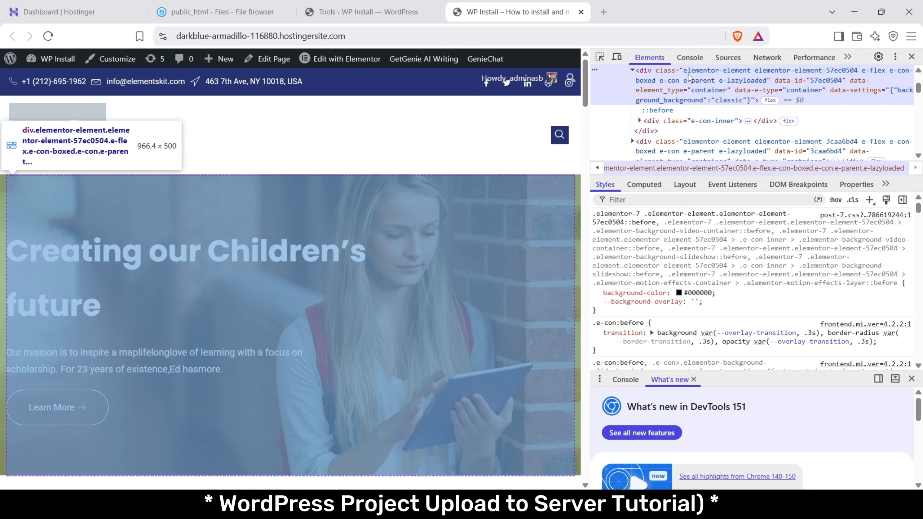
mouse_move(731, 282)
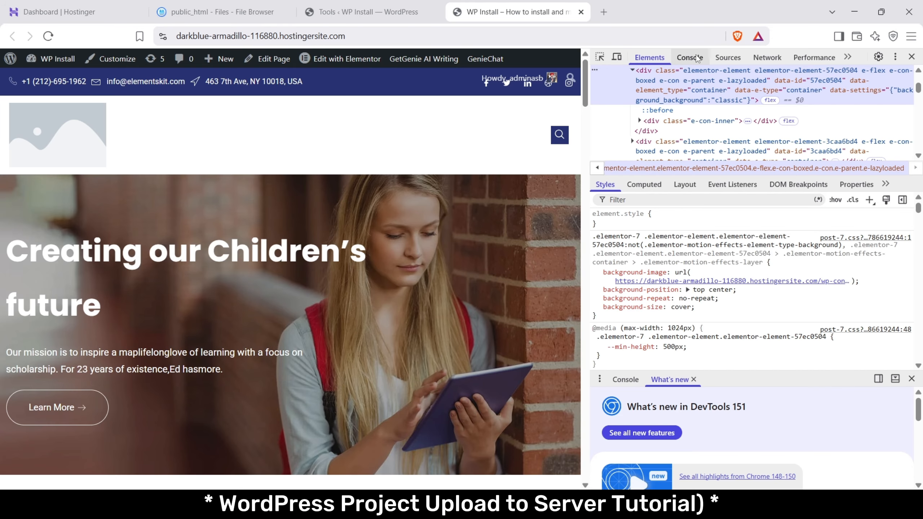
left_click(689, 57)
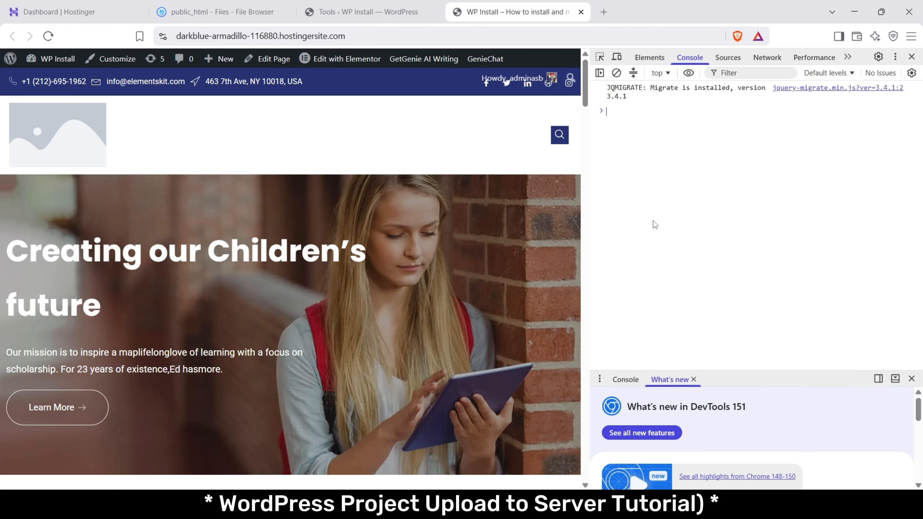
Exit the local Wampserver and check its status among the background apps.
left_click(743, 505)
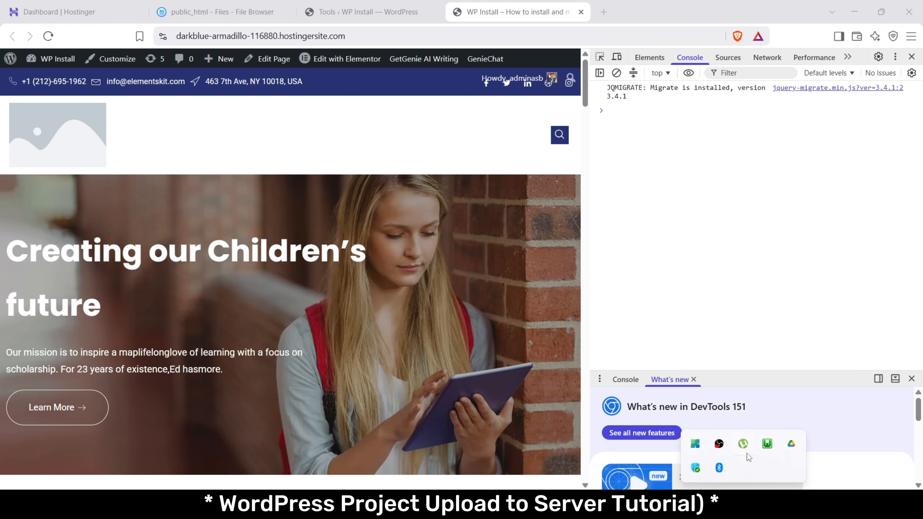
right_click(768, 449)
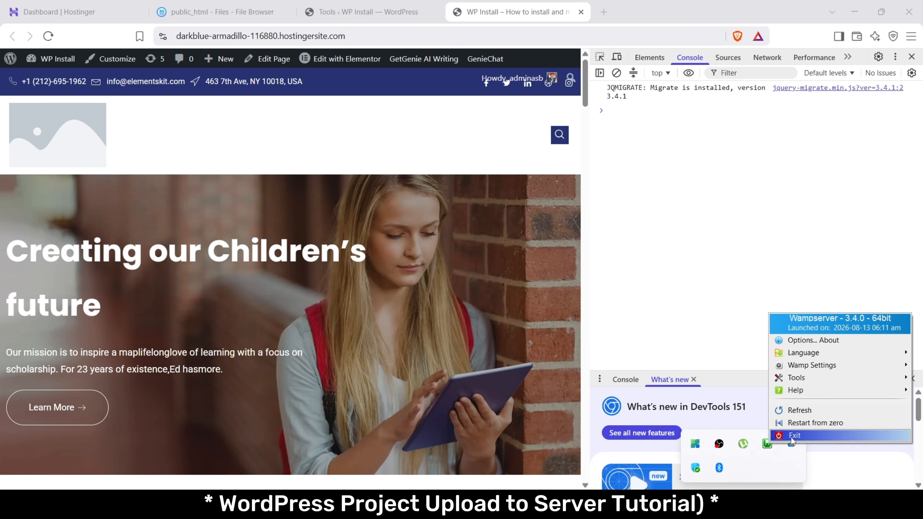
left_click(785, 435)
left_click(756, 288)
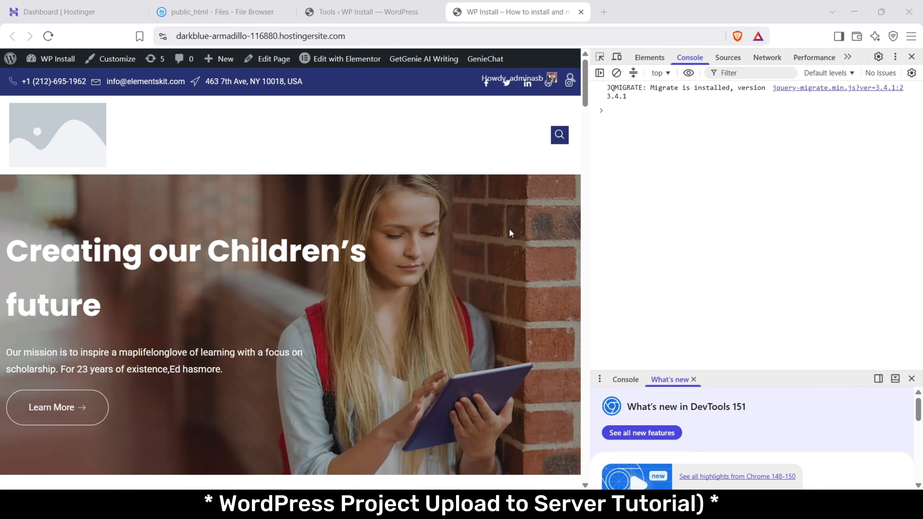
left_click(744, 503)
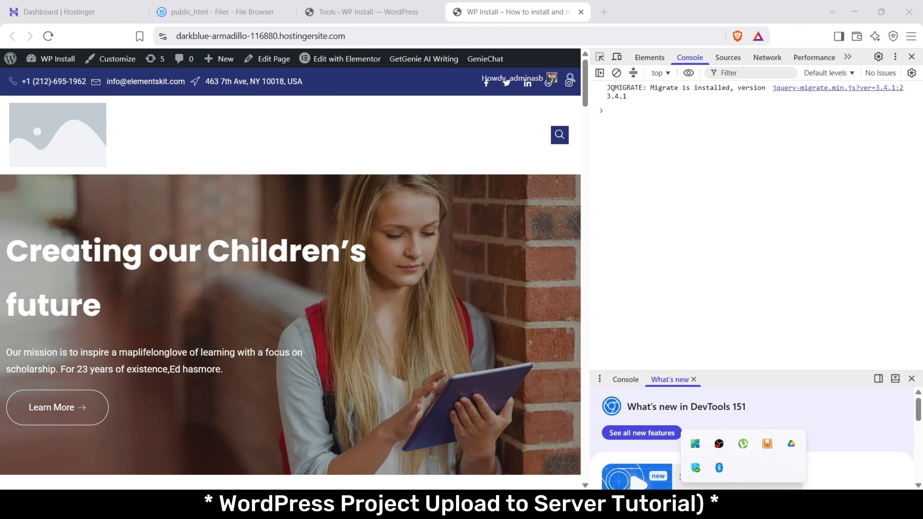
left_click(764, 257)
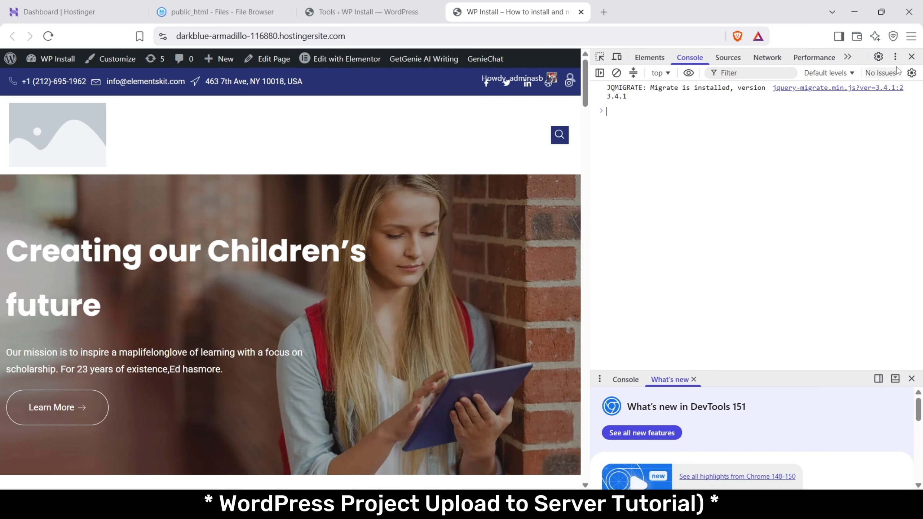
Close the developer tools, reload the live Hostinger homepage and look through its sections and images.
left_click(911, 57)
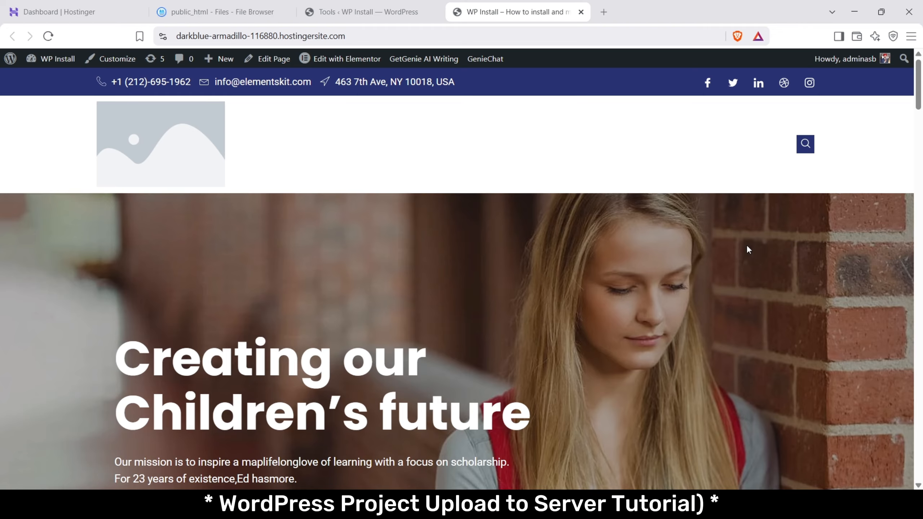
key("F5")
scroll(748, 247, "down", 15)
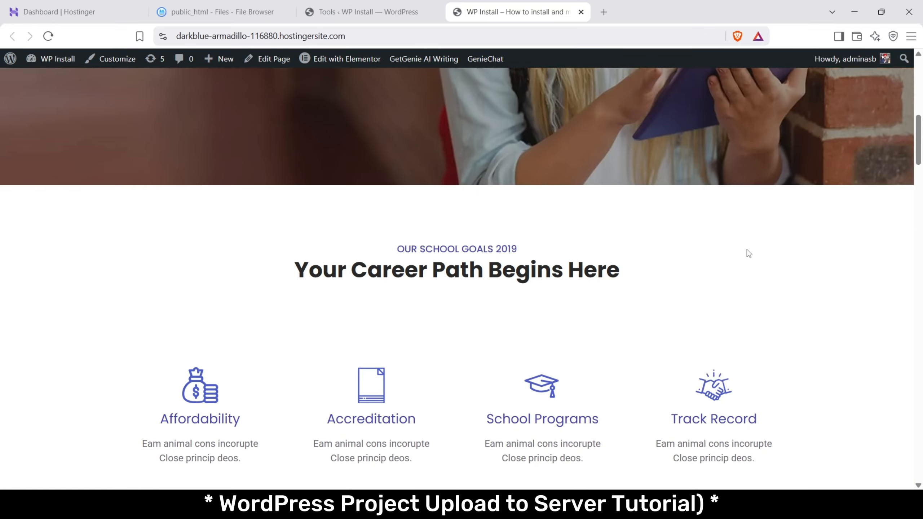
scroll(748, 252, "down", 15)
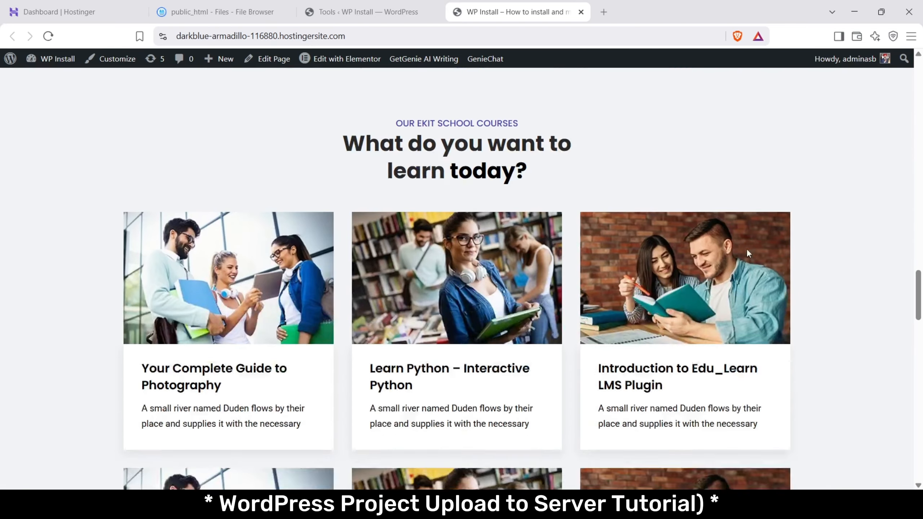
scroll(748, 251, "down", 7)
scroll(748, 251, "up", 9)
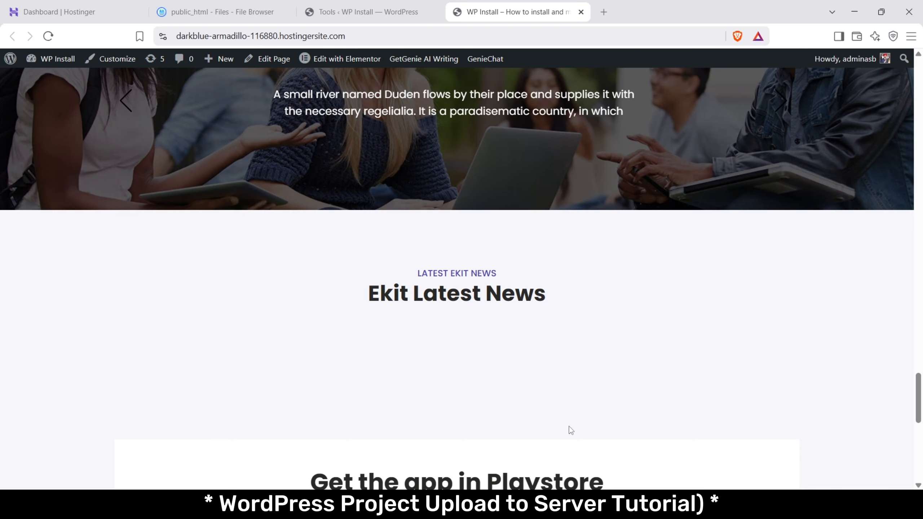
Switch to Chrome to compare the local homepage at localhost/wpinstall down to the Ekit Latest News section, and return to the live site in Brave.
left_click(582, 505)
scroll(388, 231, "down", 15)
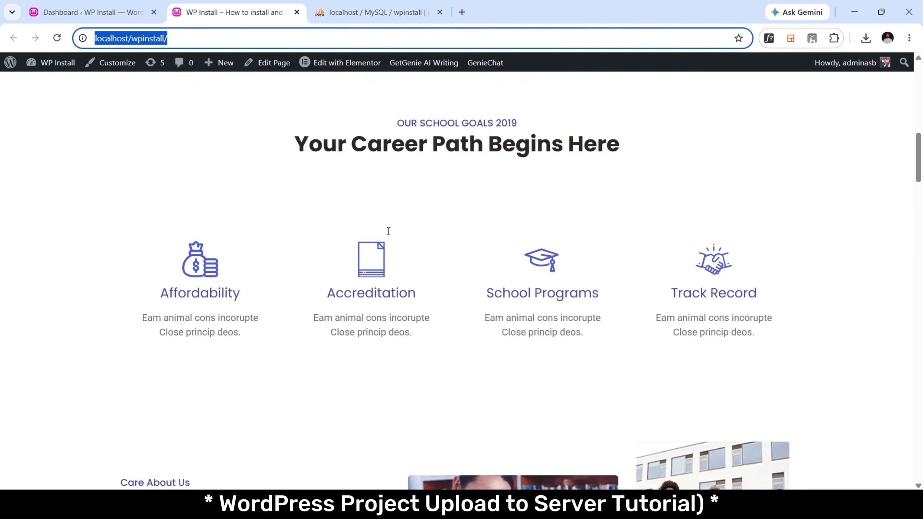
scroll(389, 231, "down", 10)
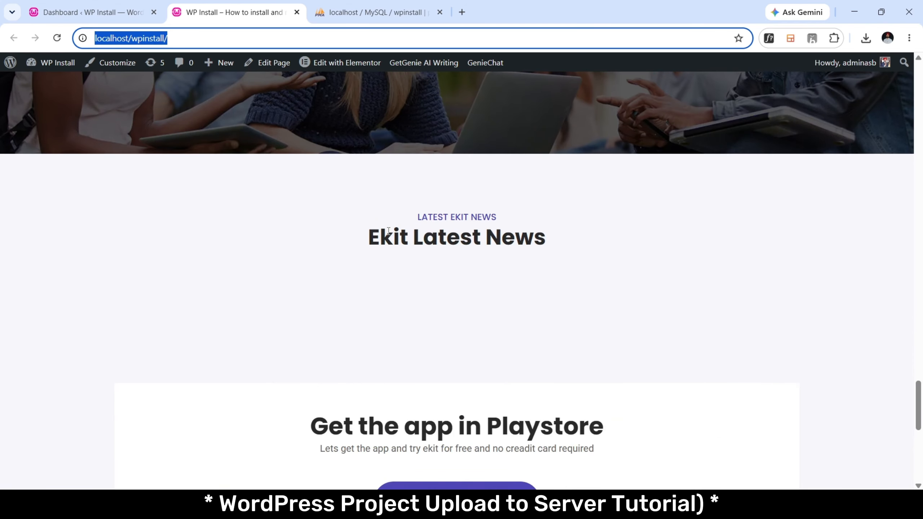
scroll(387, 154, "up", 3)
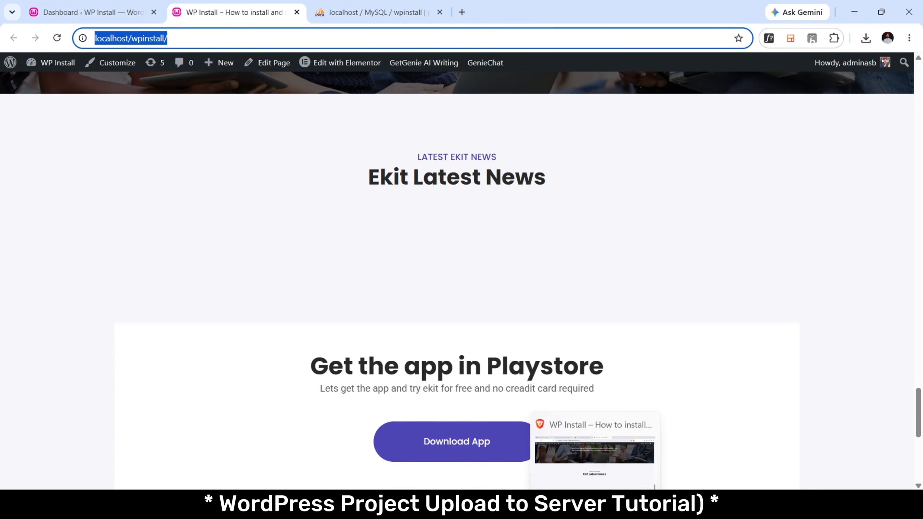
left_click(595, 451)
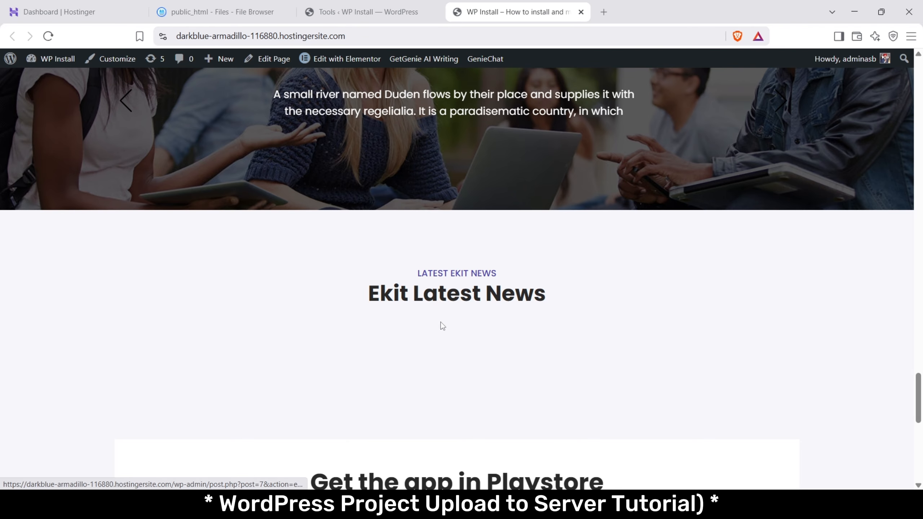
Set the live site's permalink structure to Post name in the WordPress admin and save the change.
left_click(413, 7)
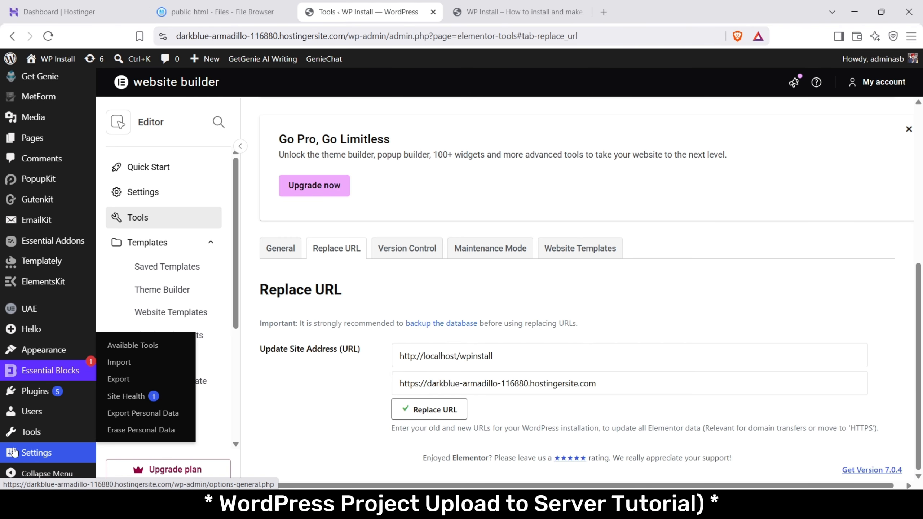
mouse_move(22, 452)
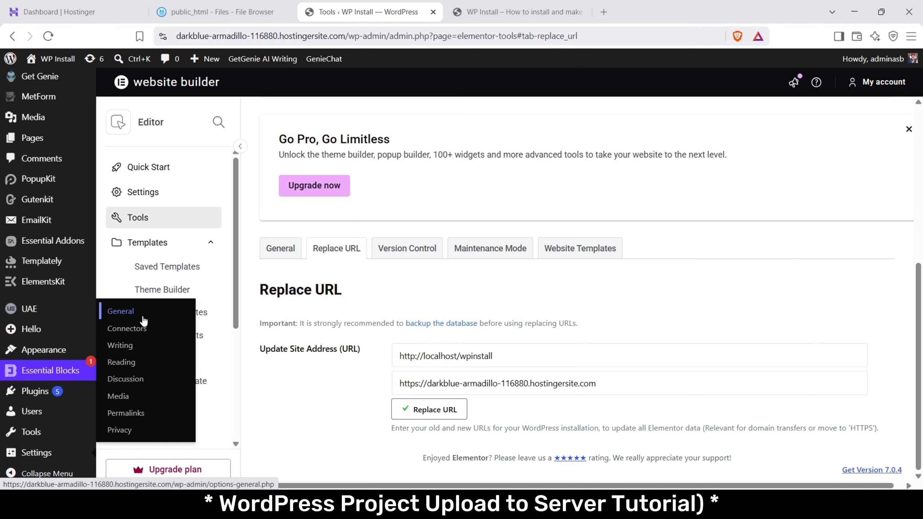
left_click(149, 410)
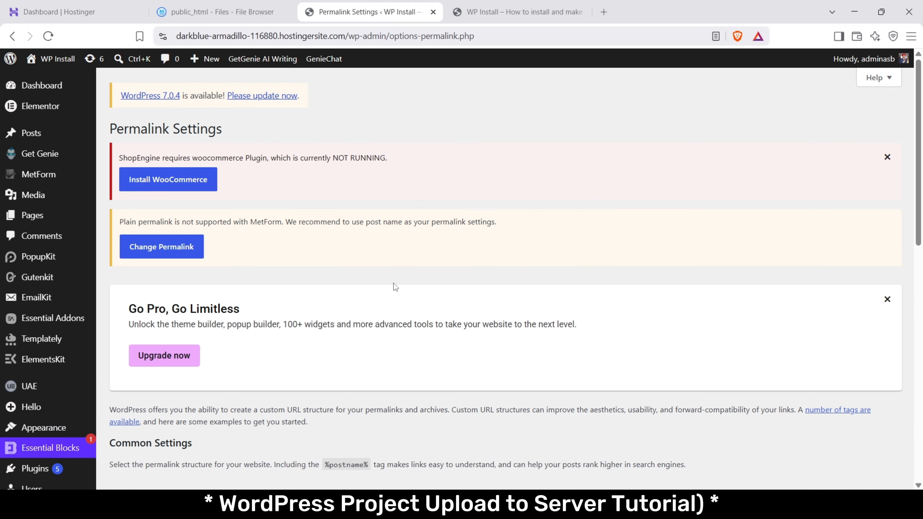
scroll(394, 283, "down", 10)
left_click(260, 299)
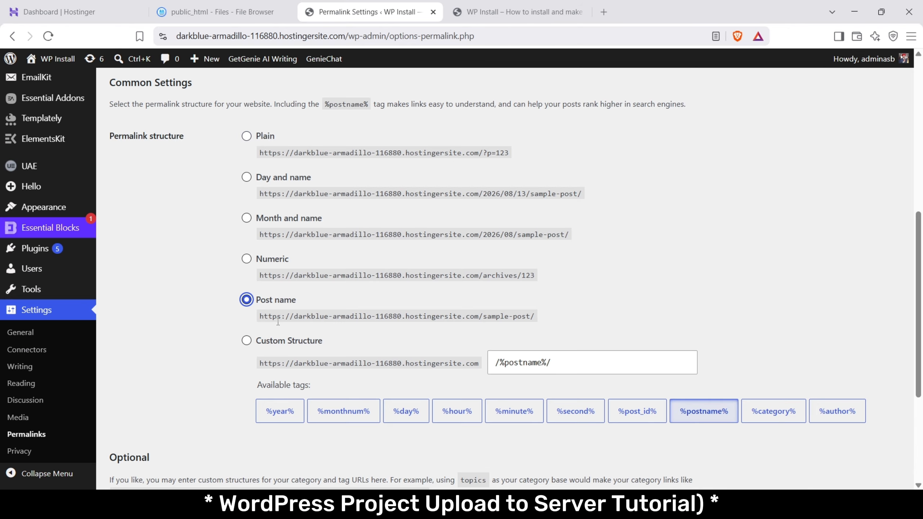
scroll(280, 325, "down", 5)
left_click(148, 431)
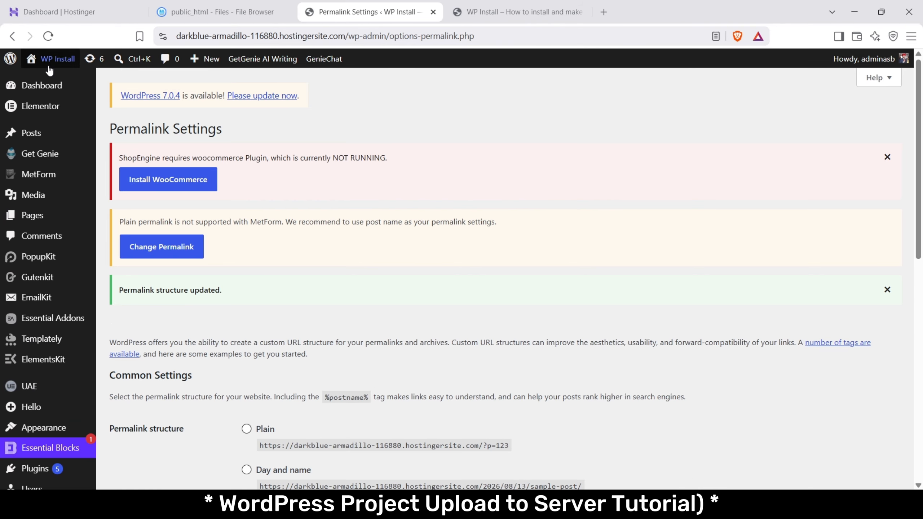
Visit the live homepage from the WordPress admin and check its web address and the other open homepage tab.
left_click(55, 78)
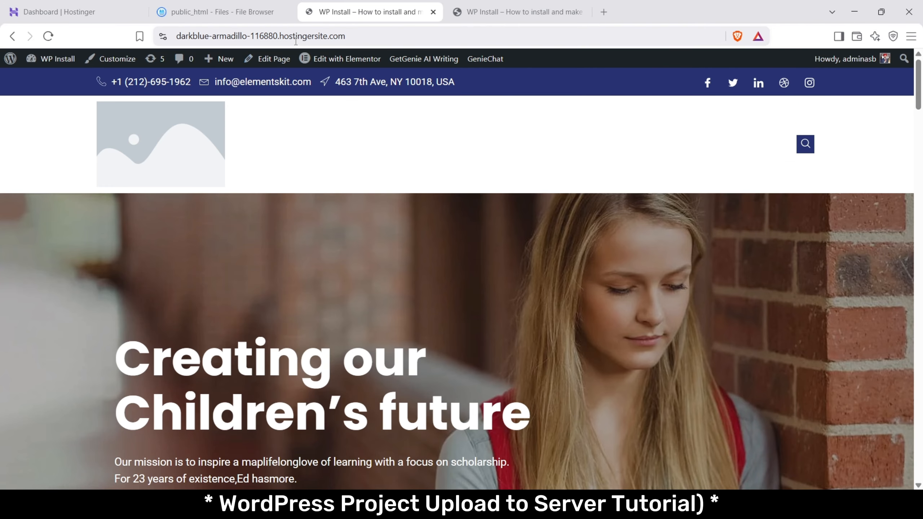
left_click(295, 41)
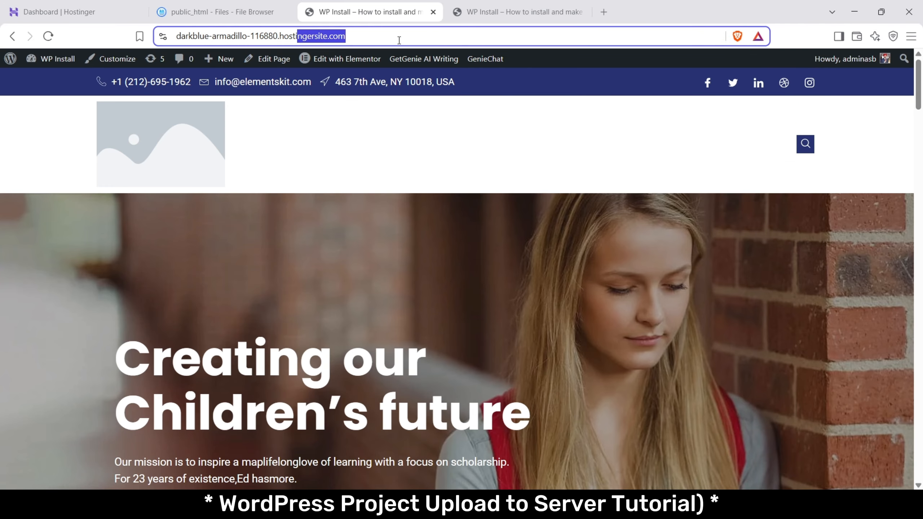
left_click(416, 28)
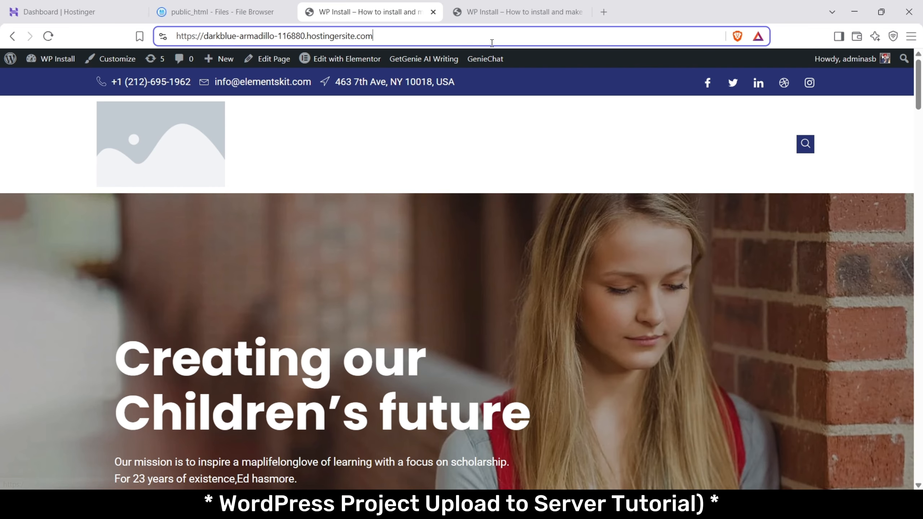
left_click(522, 16)
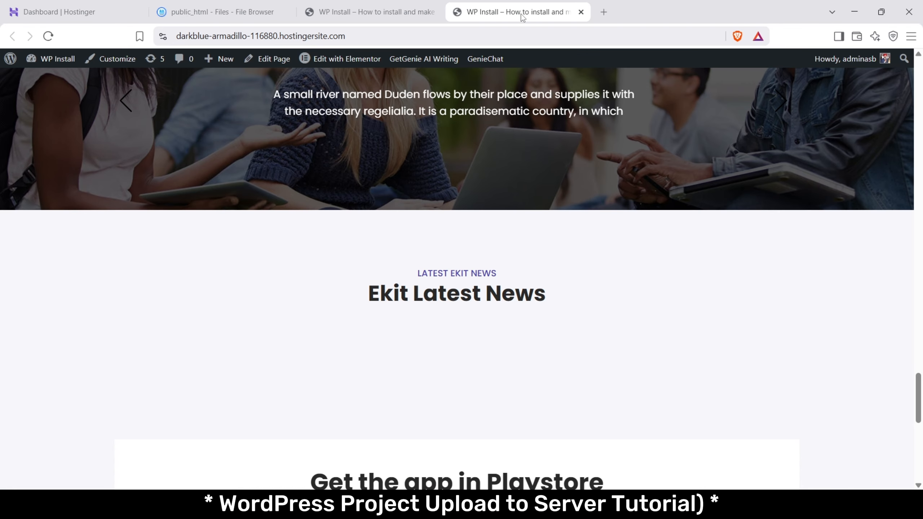
left_click(412, 15)
Return to the WordPress dashboard and review the Replace URL section of Elementor's editor tools.
mouse_move(54, 58)
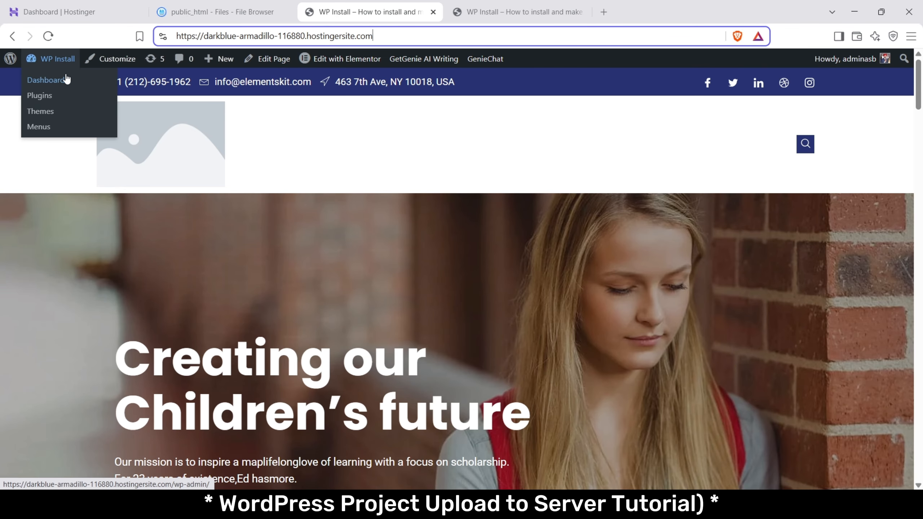
left_click(65, 79)
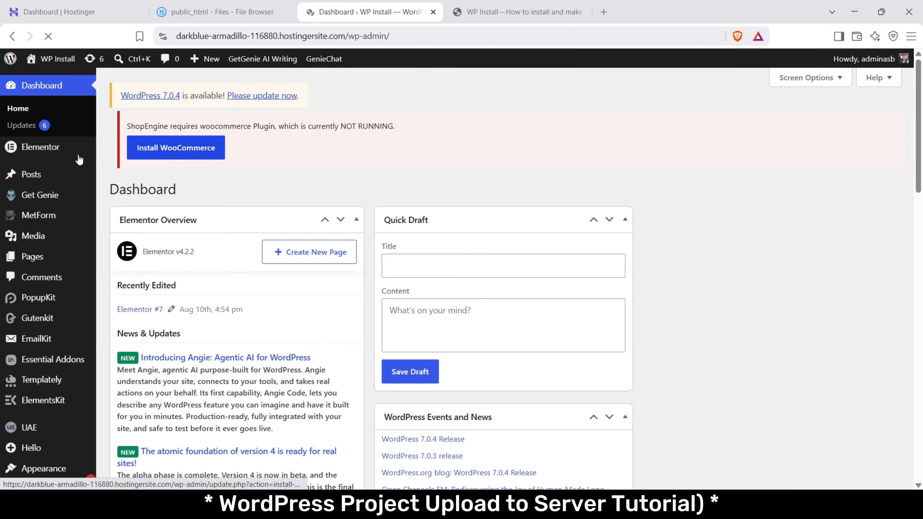
mouse_move(69, 149)
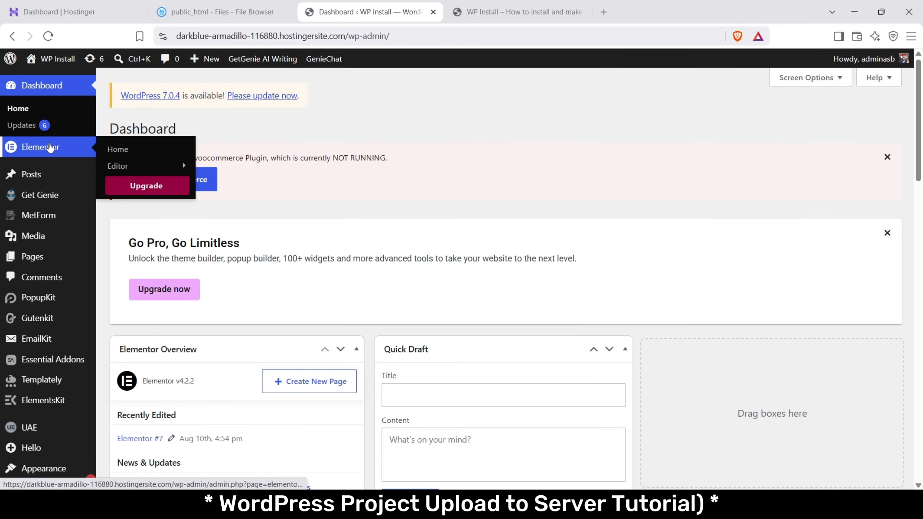
mouse_move(145, 166)
left_click(212, 208)
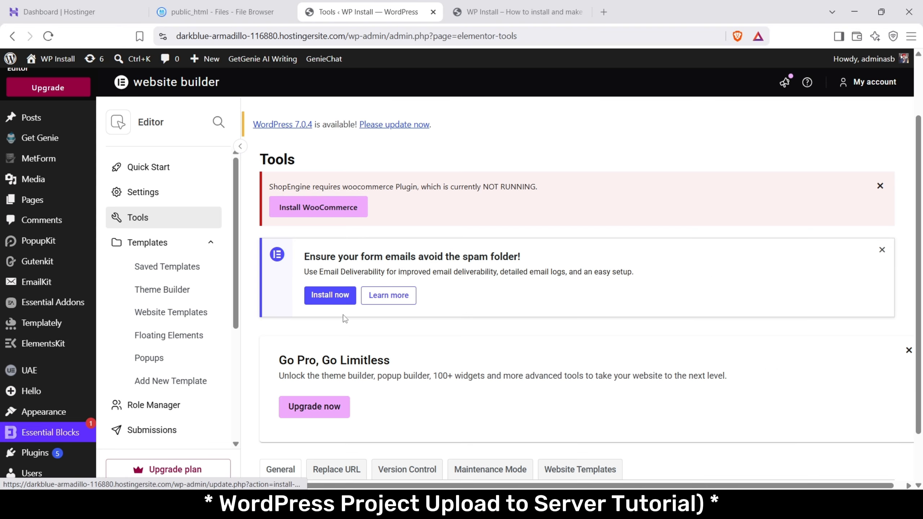
left_click(347, 291)
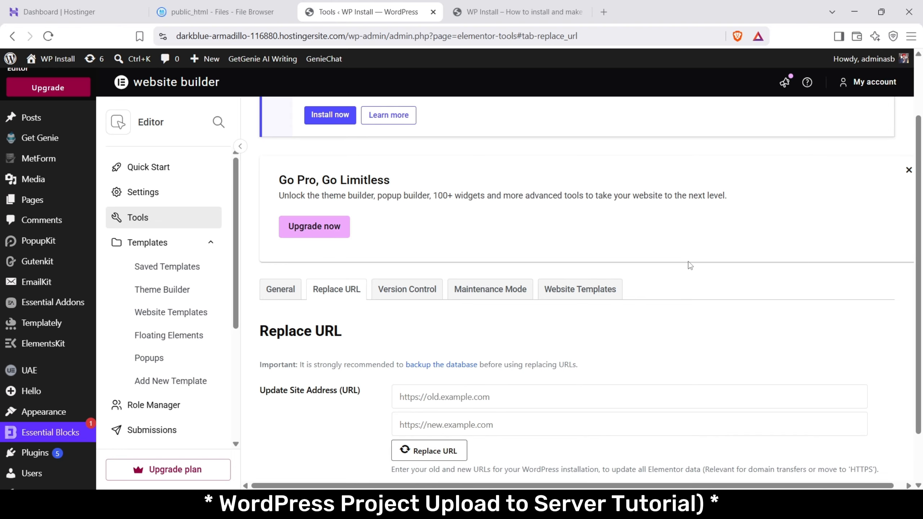
scroll(690, 262, "down", 1)
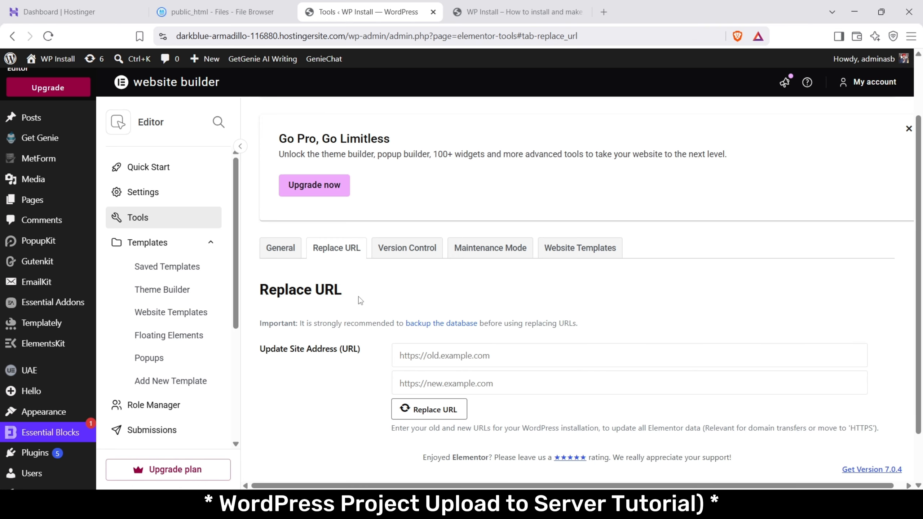
scroll(582, 319, "up", 5)
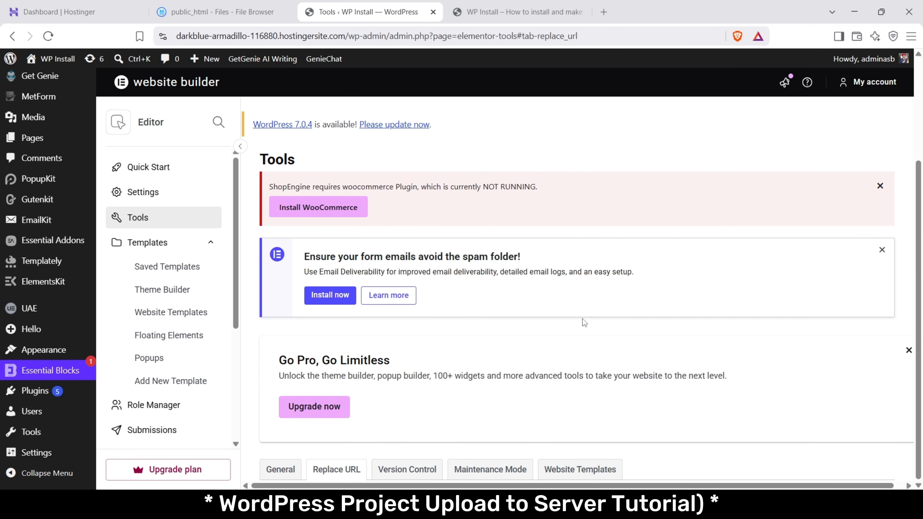